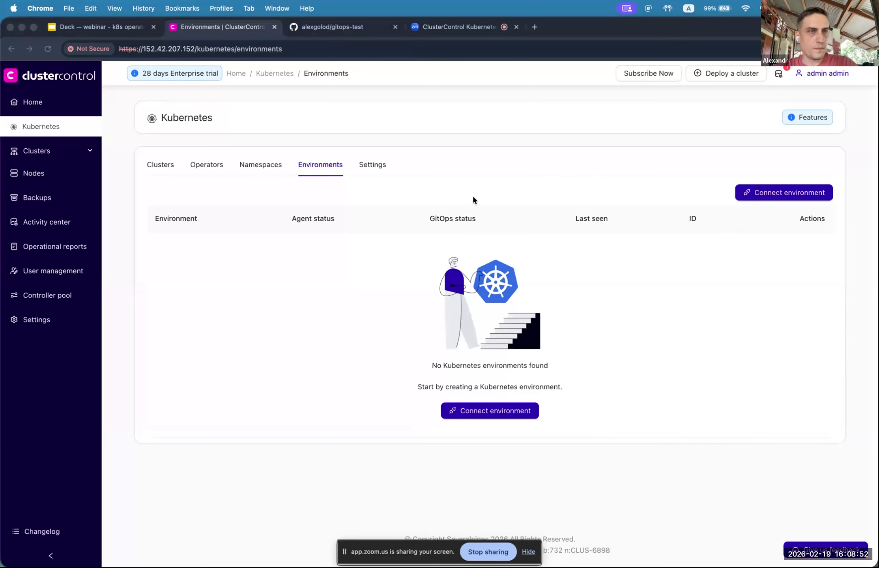
pyautogui.click(327, 125)
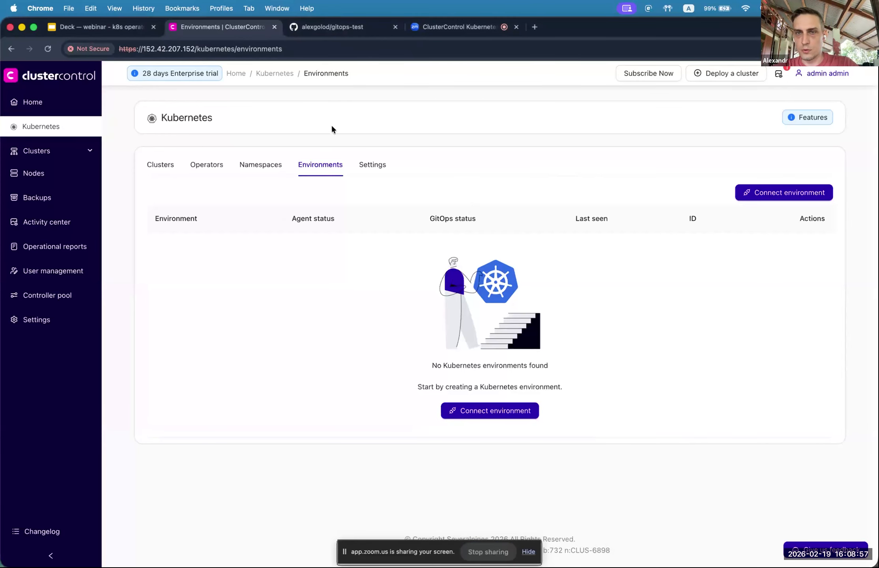
pyautogui.click(49, 127)
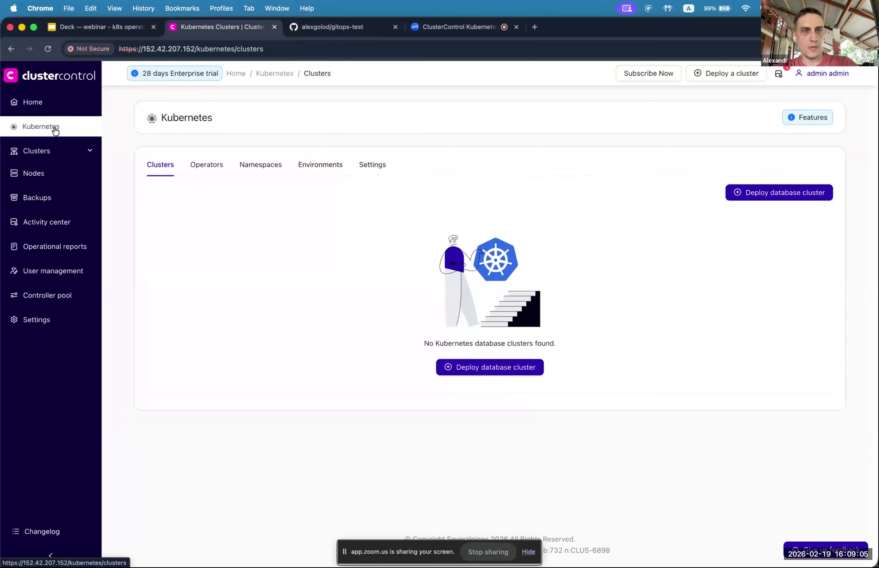
pyautogui.click(317, 171)
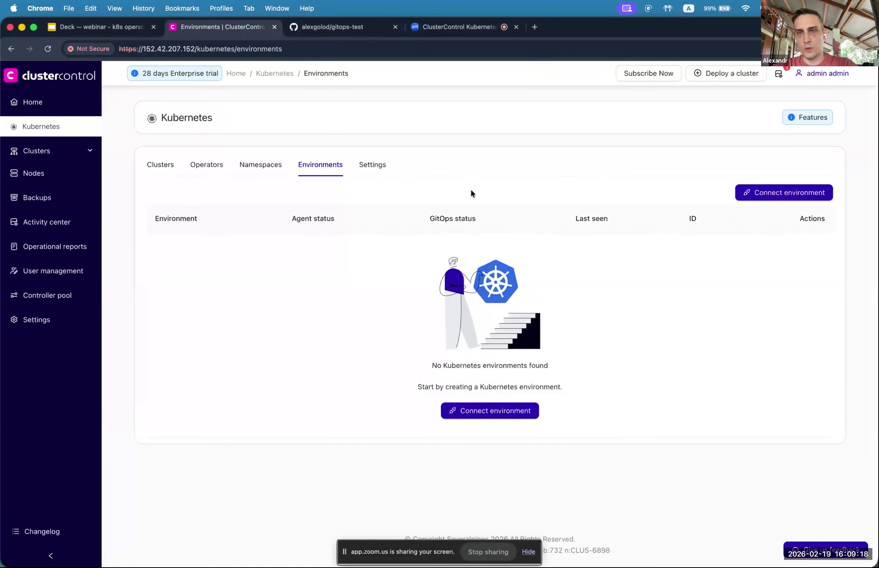
# Step: Start a new Kubernetes environment connection and correct the agent host and port to 152.42.207.152:50051
pyautogui.click(765, 193)
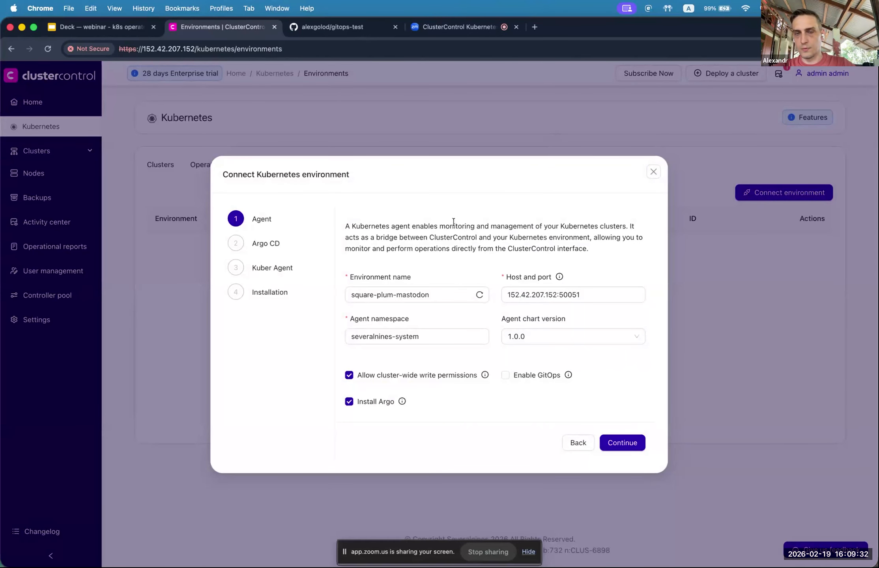
pyautogui.click(533, 295)
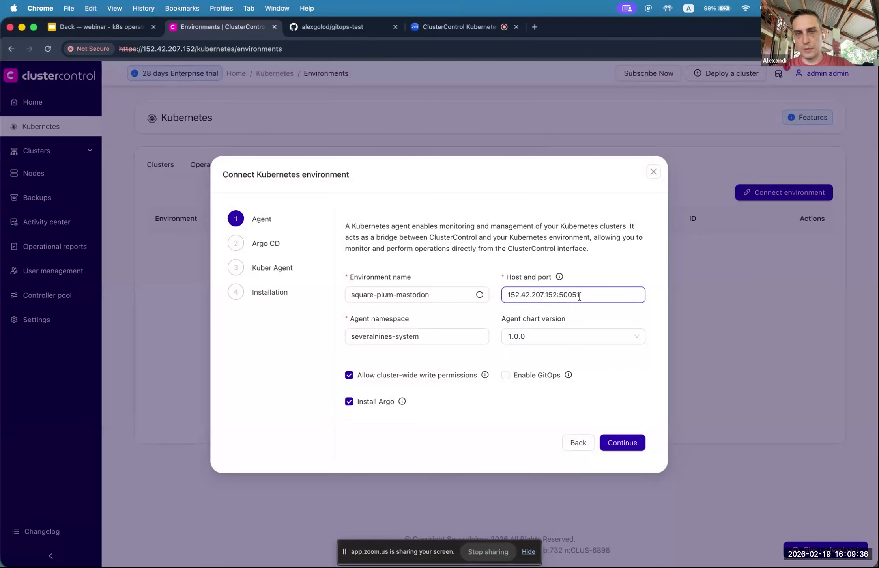
pyautogui.moveTo(582, 296); pyautogui.dragTo(500, 298)
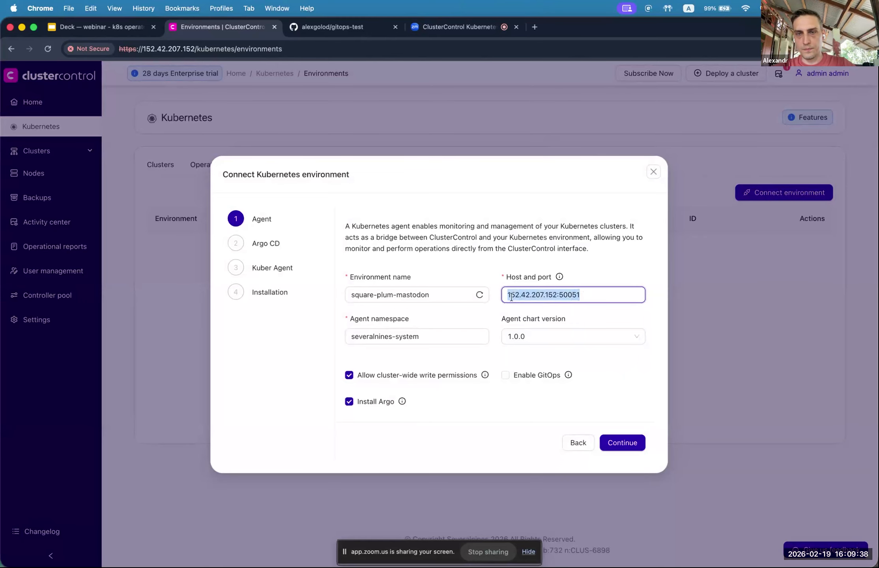
pyautogui.click(581, 296)
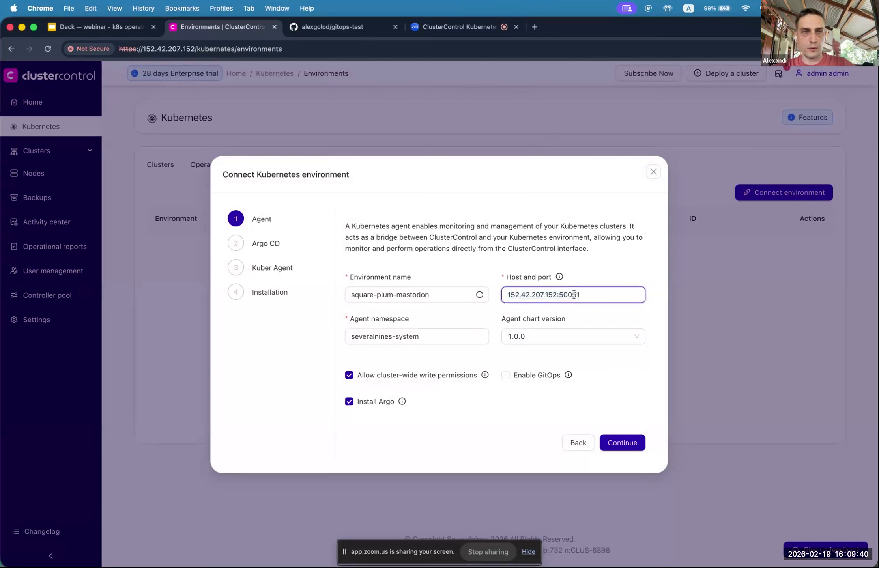
pyautogui.press('BackSpace')
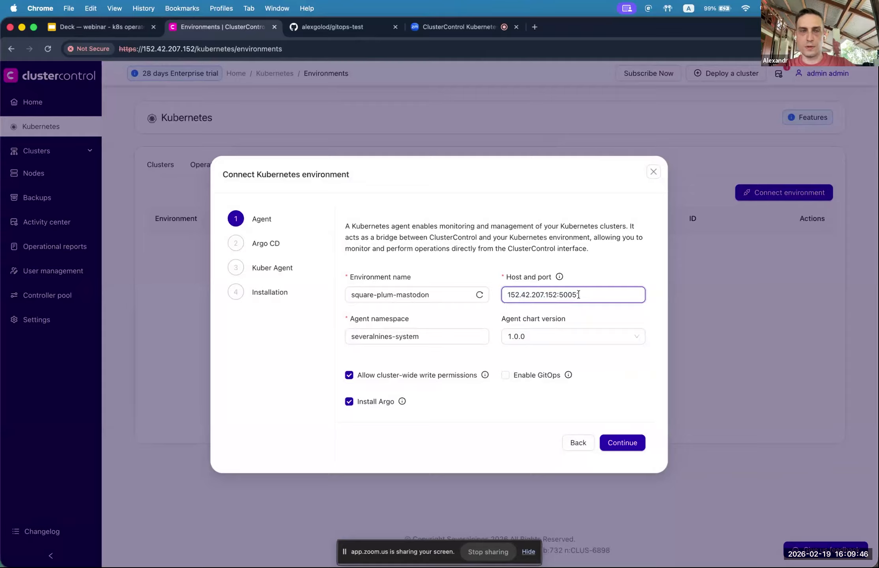
pyautogui.write('1')
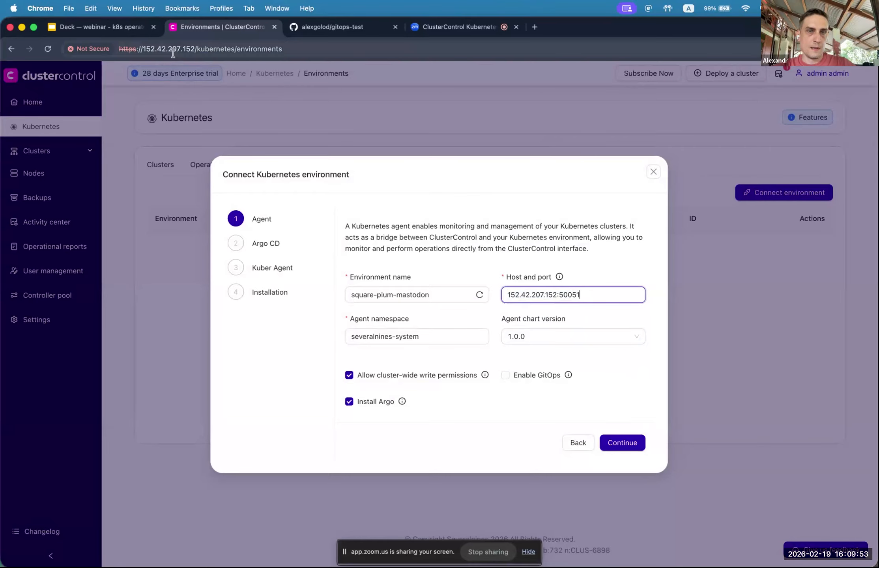
# Step: Check the severalnines-system agent namespace and review the available agent chart versions
pyautogui.click(444, 336)
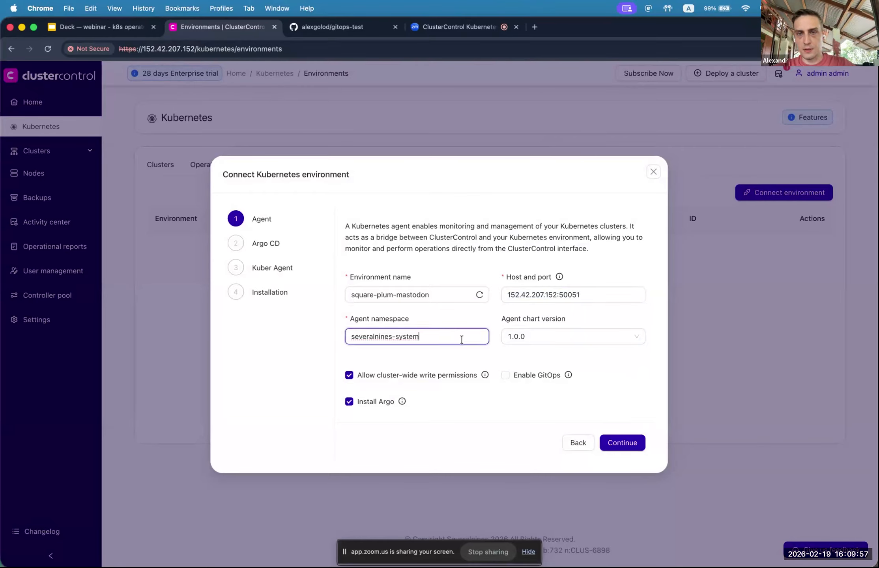
pyautogui.click(546, 338)
pyautogui.click(559, 338)
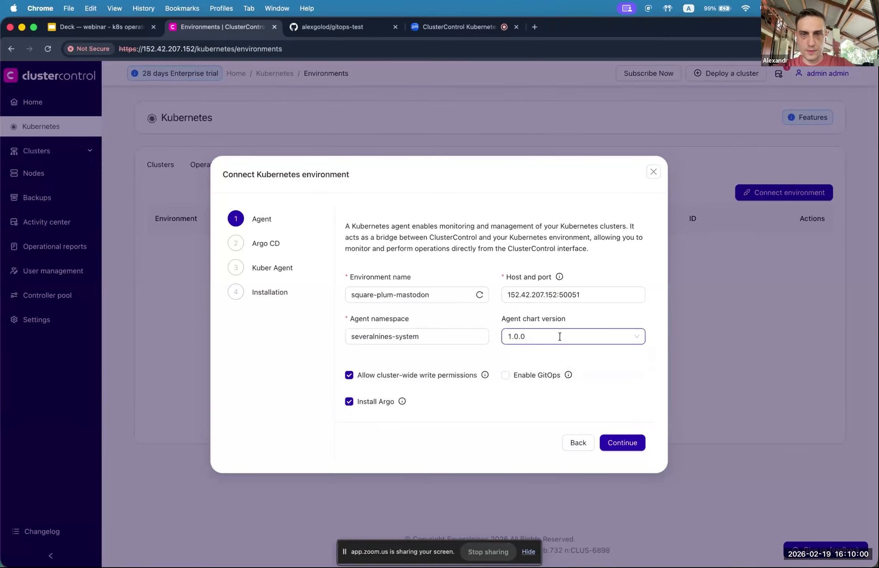
# Step: Try turning off cluster-wide write permissions, see the empty namespace list, then turn them back on
pyautogui.click(350, 376)
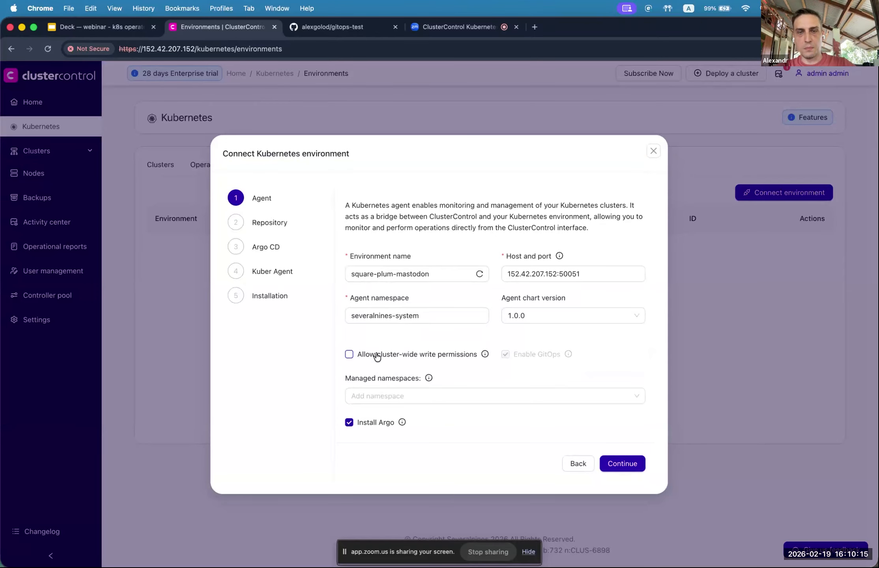
pyautogui.click(396, 395)
pyautogui.click(423, 371)
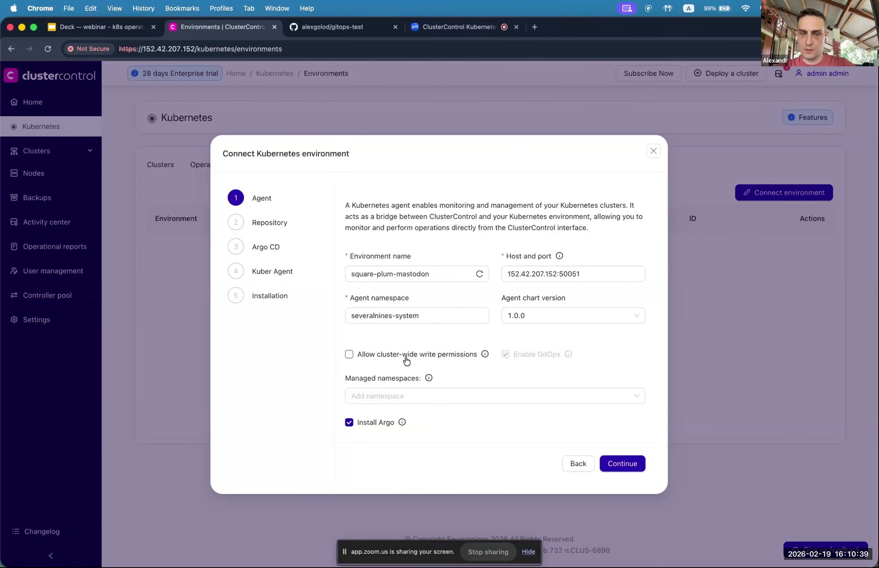
pyautogui.click(350, 355)
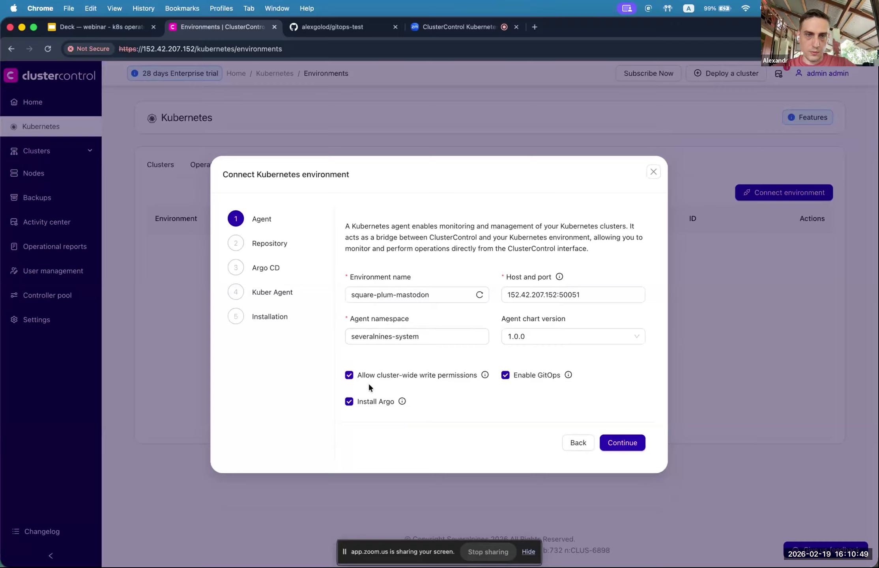
# Step: Try the Argo installation options and leave Install Argo enabled
pyautogui.click(350, 403)
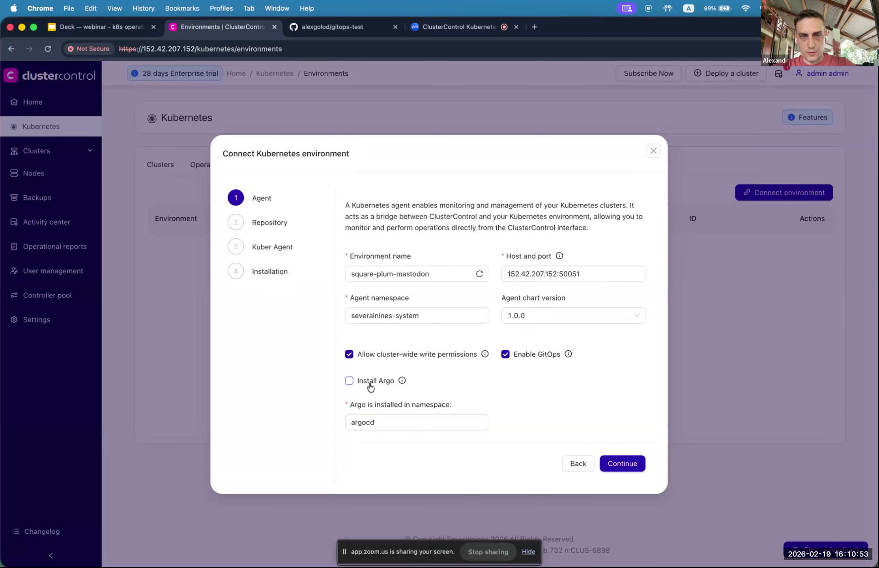
pyautogui.click(357, 383)
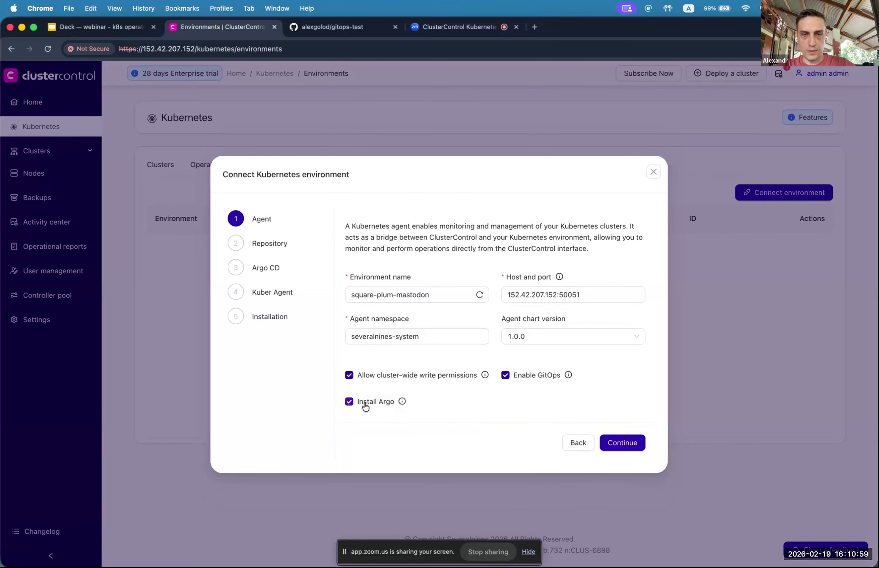
pyautogui.click(351, 402)
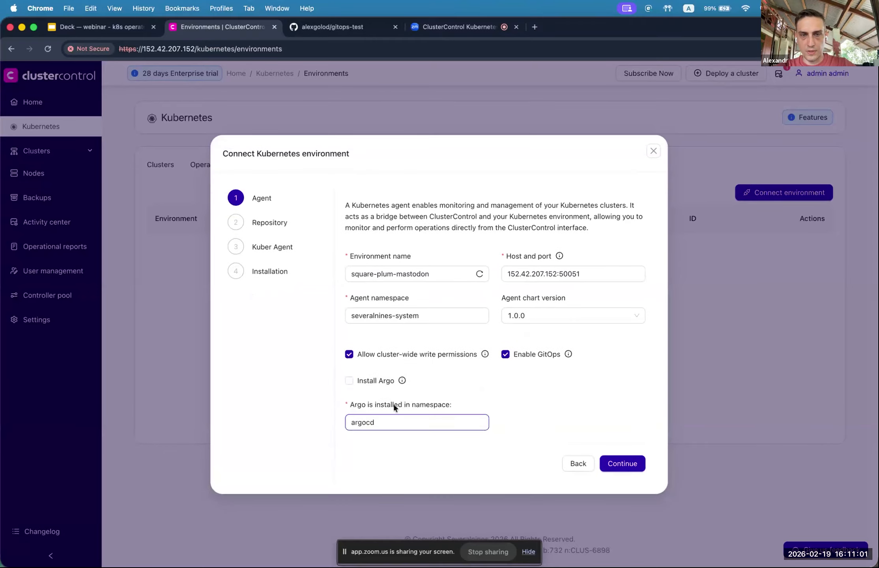
pyautogui.click(391, 420)
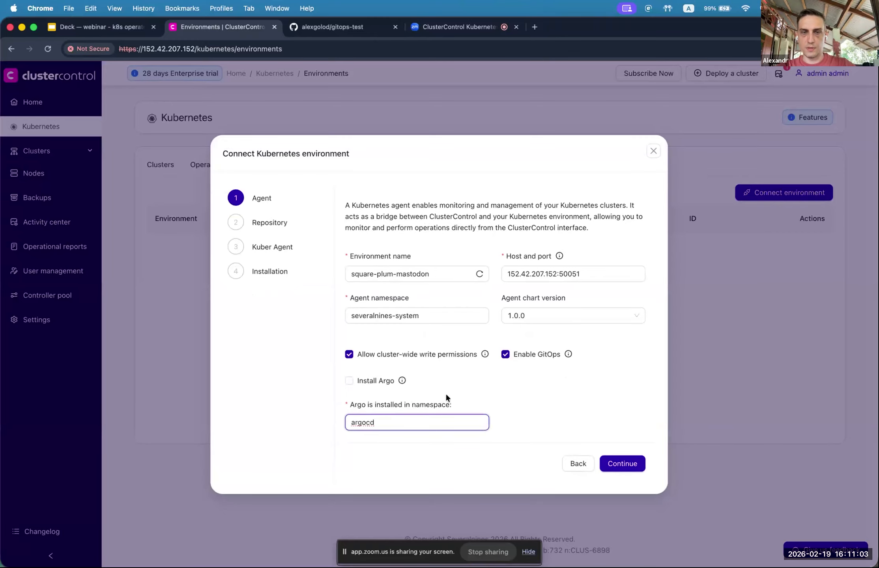
pyautogui.click(350, 382)
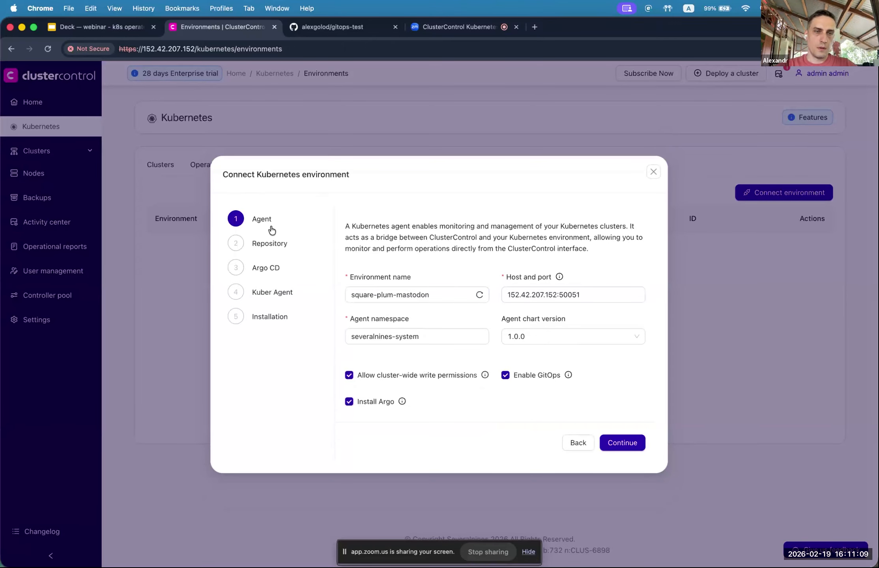
# Step: Go to the repository settings and paste the gitops-test GitHub repository URL into Repo URL
pyautogui.click(272, 241)
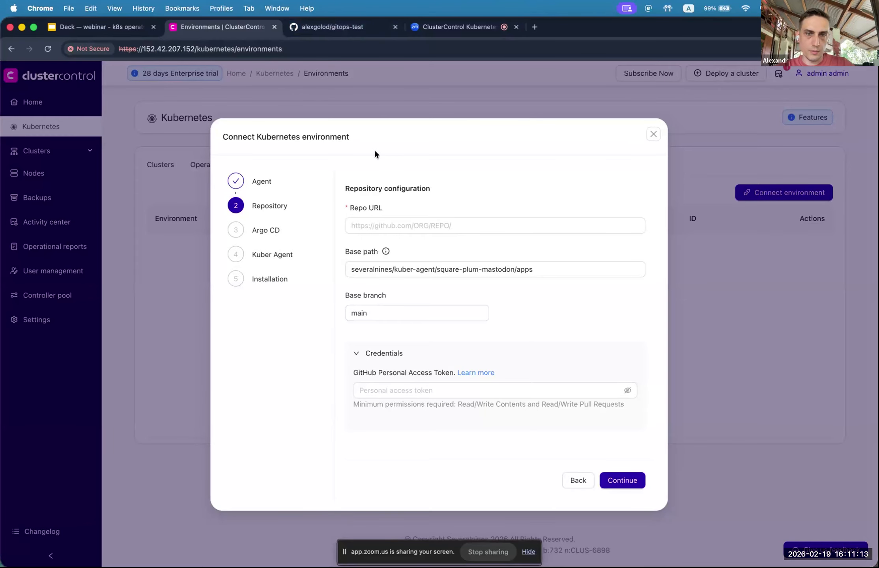
pyautogui.click(342, 27)
pyautogui.click(190, 49)
pyautogui.press('super+c')
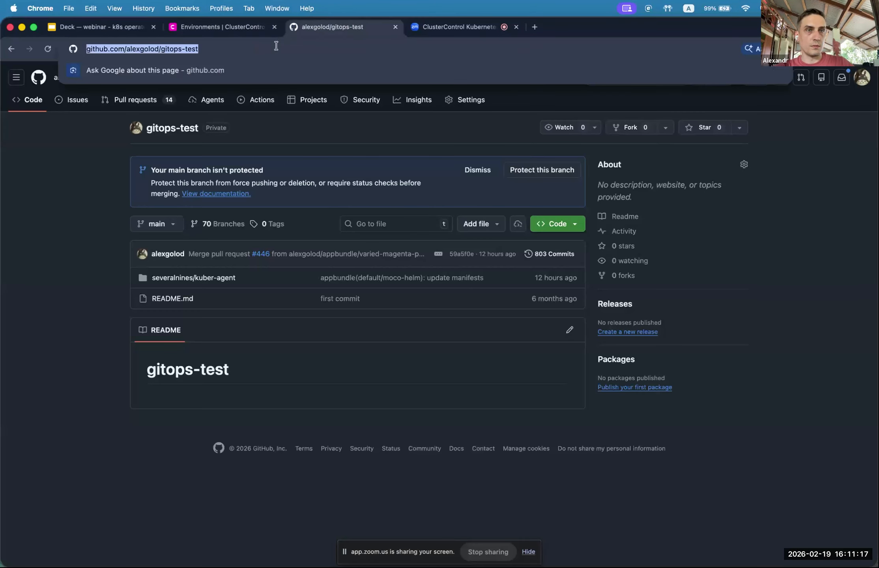
pyautogui.click(229, 28)
pyautogui.click(442, 224)
pyautogui.click(435, 226)
pyautogui.press('super+v')
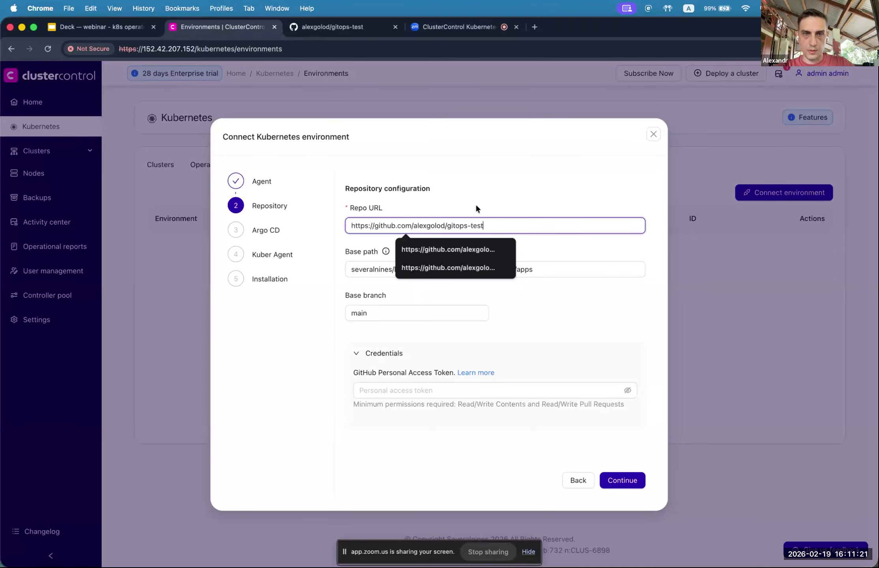
# Step: Unlock the saved passwords by entering the account password
pyautogui.click(530, 185)
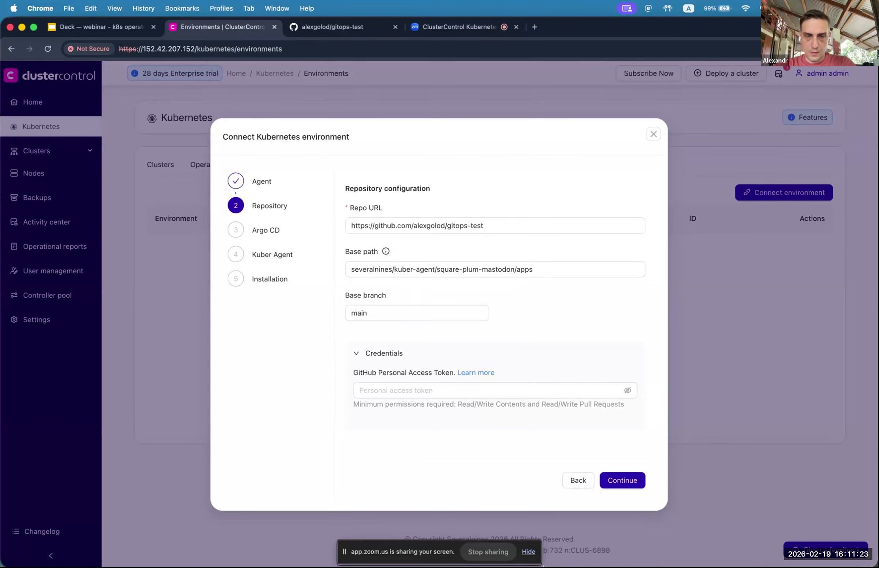
pyautogui.moveTo(560, 567)
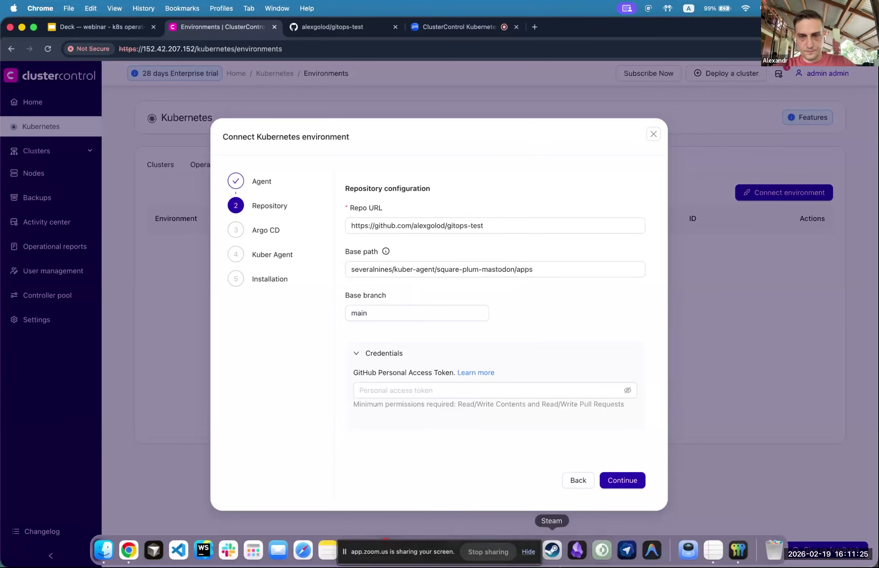
pyautogui.write('••••••••••••')
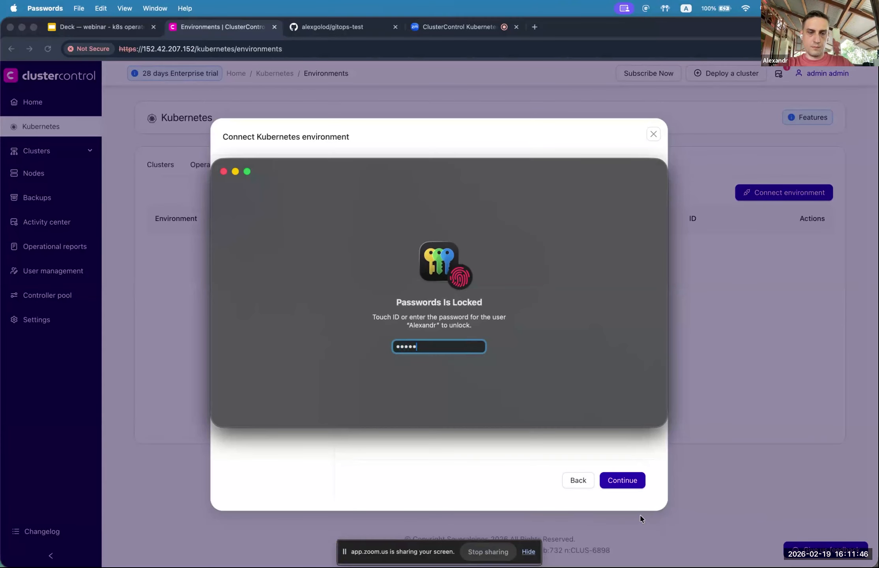
pyautogui.press('Return')
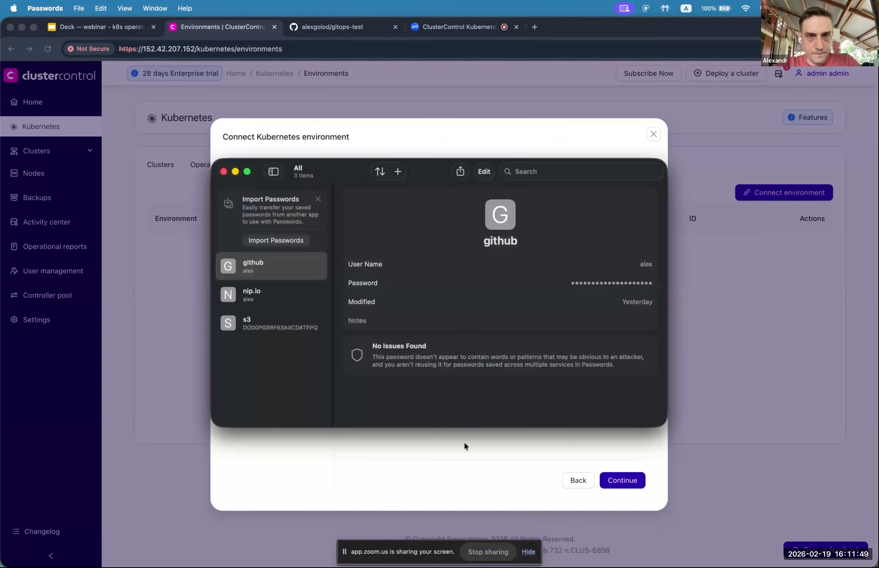
# Step: Fill Personal access token from the saved github credential and continue to the Argo CD step
pyautogui.click(275, 268)
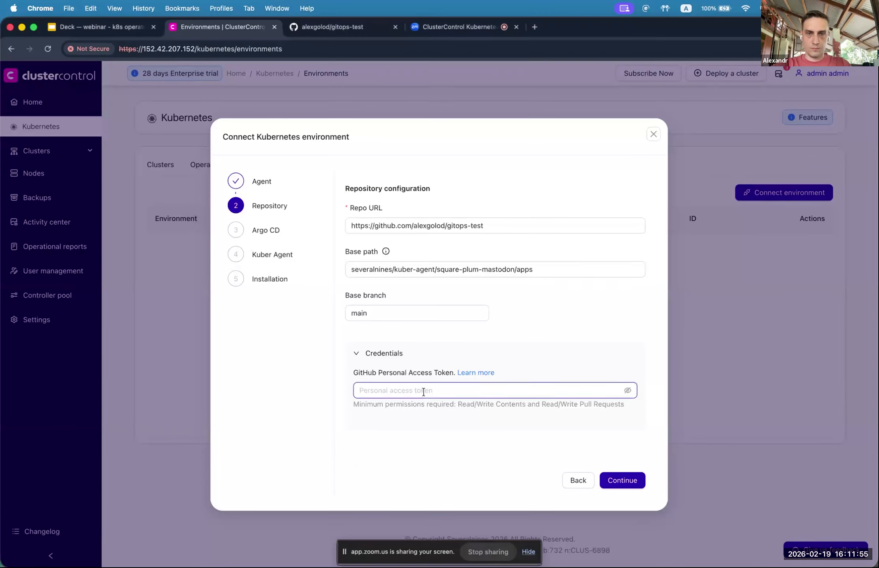
pyautogui.press('super+v')
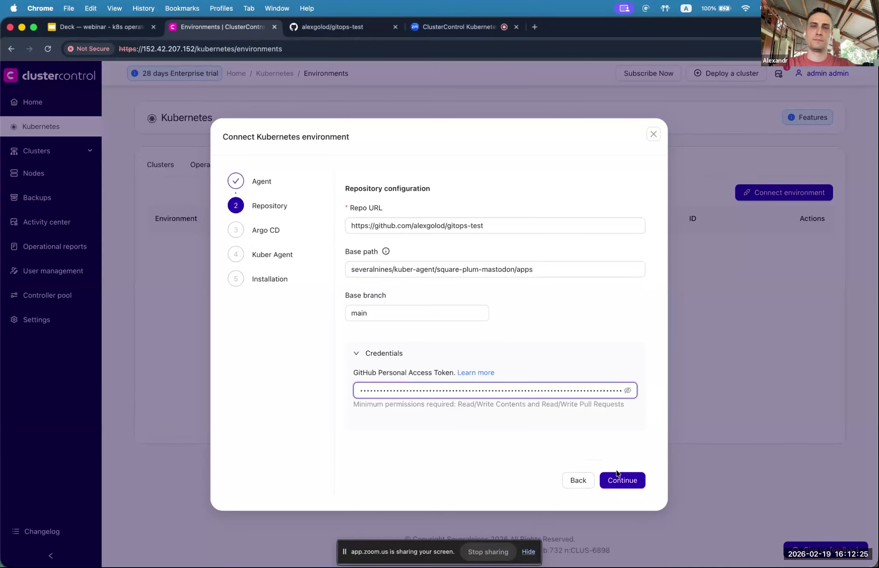
pyautogui.click(624, 487)
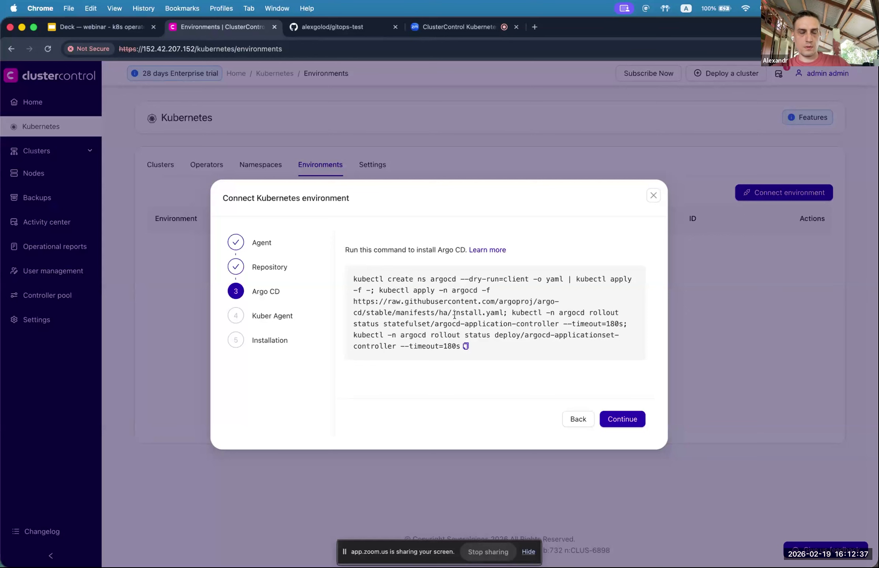
# Step: Check the Argo CD kubectl install output in Terminal, then return to the connection wizard
pyautogui.press('super+Tab')
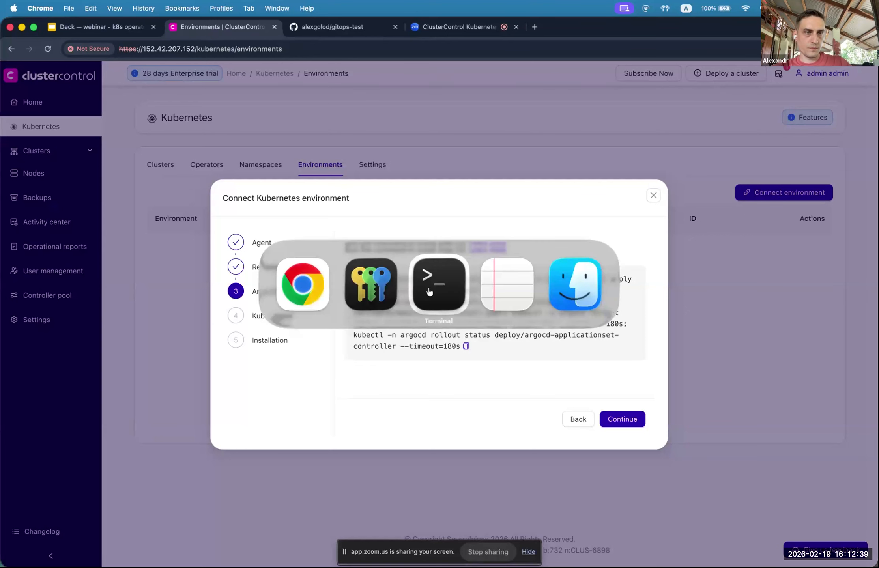
pyautogui.scroll(15, 159, 168)
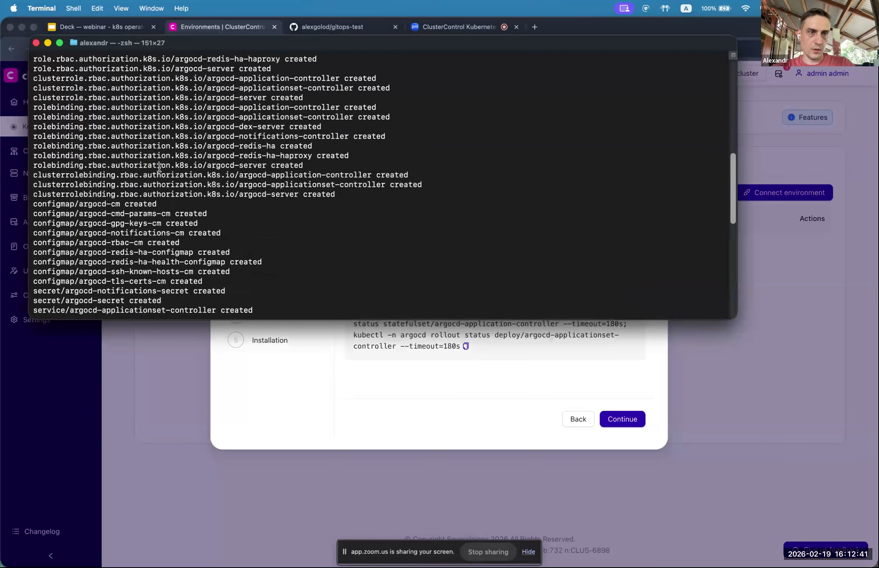
pyautogui.scroll(-10, 165, 177)
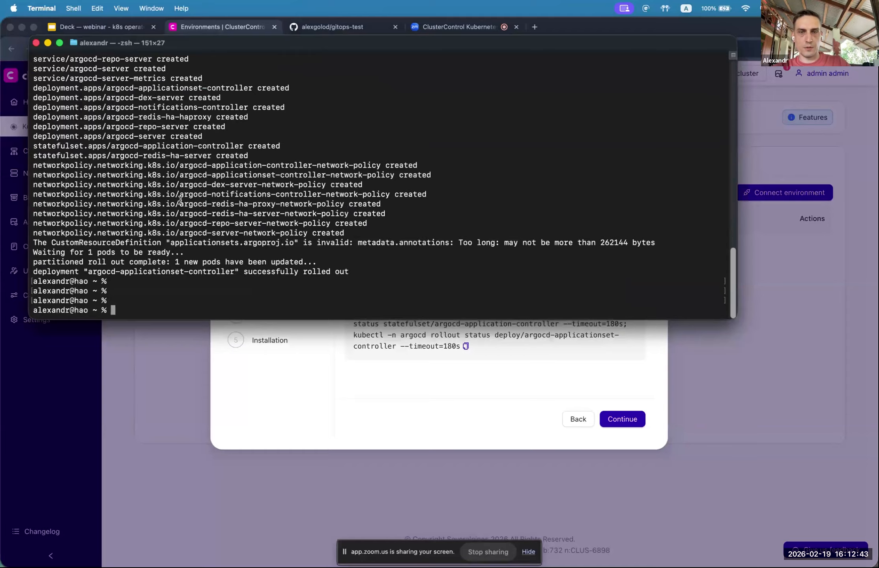
pyautogui.press('super+Tab')
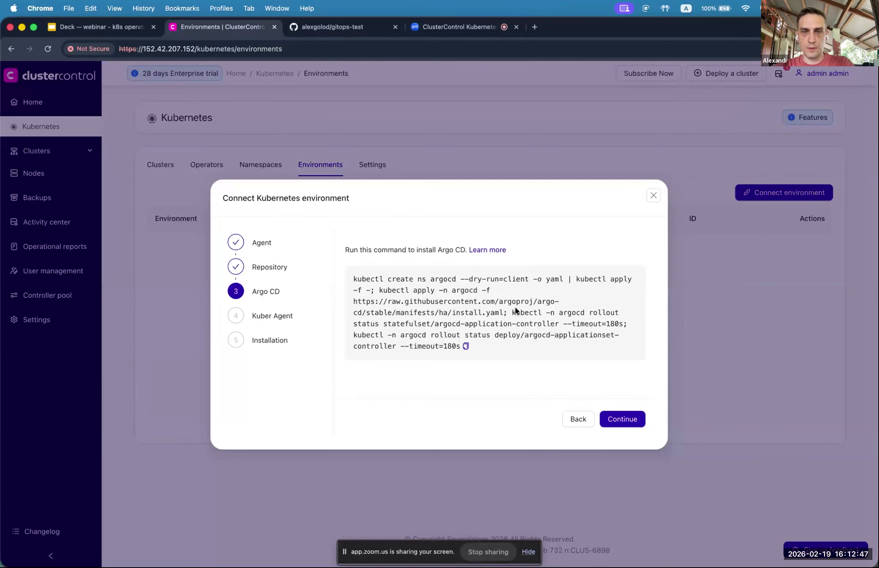
# Step: Advance to the Kuber Agent step and download square-plum-mastodon-manifests.yaml
pyautogui.click(621, 421)
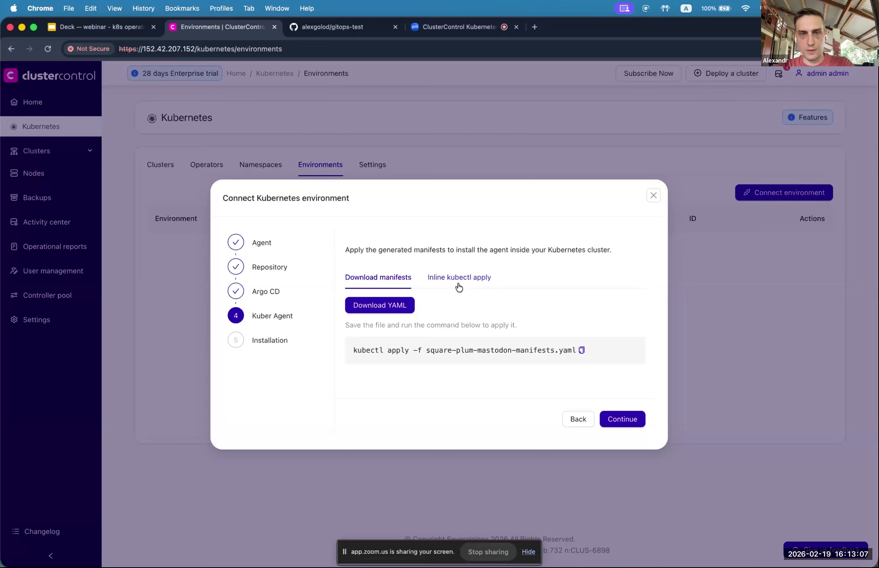
pyautogui.click(364, 309)
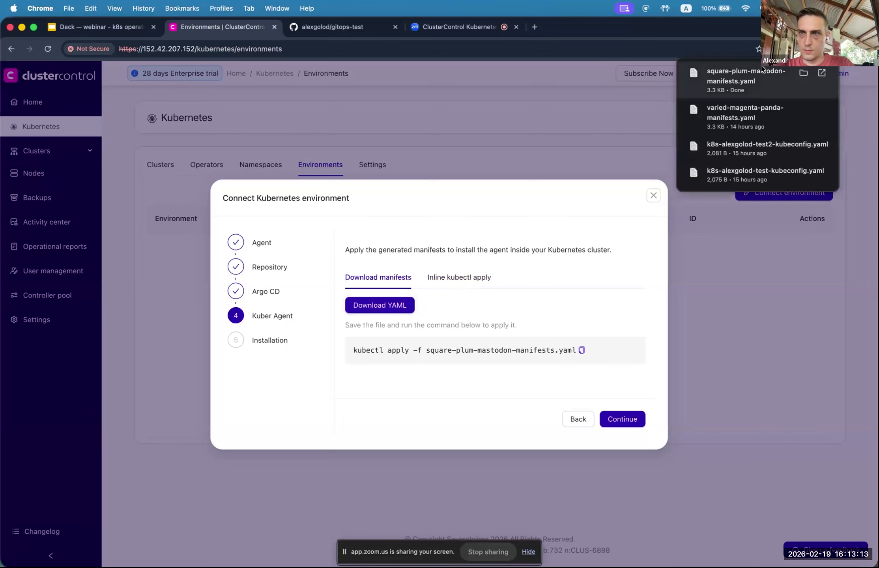
pyautogui.click(858, 101)
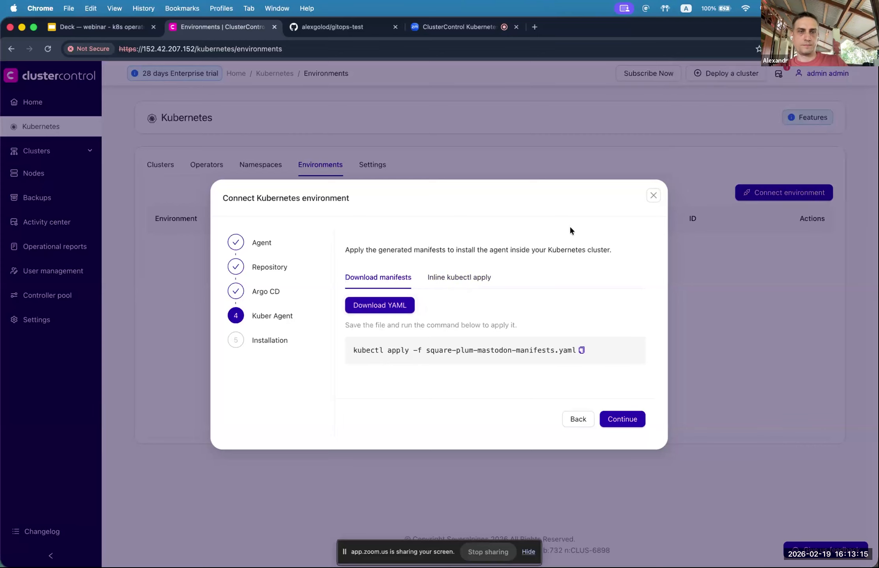
pyautogui.press('super+Tab')
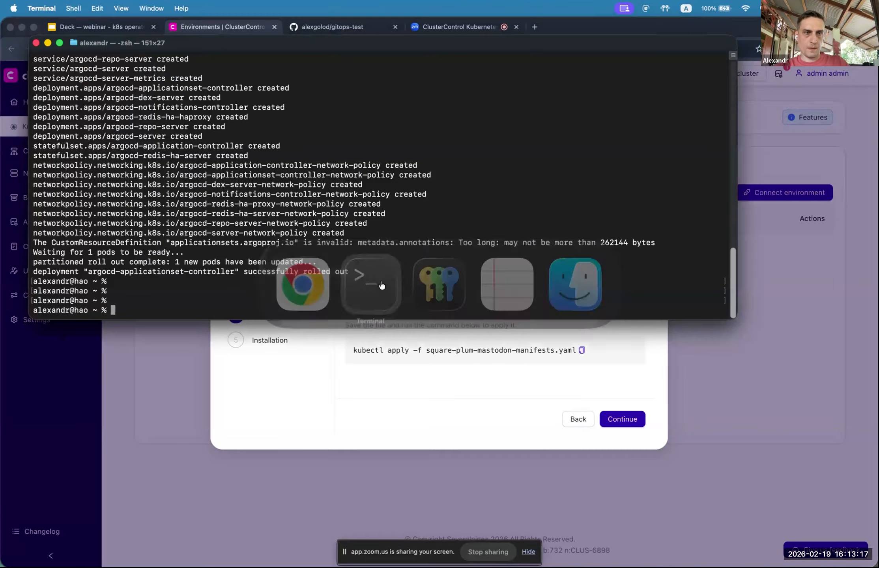
# Step: Run kubectl apply -f on the downloaded square-plum-mastodon manifests, then advance the wizard to Installation
pyautogui.write('ku')
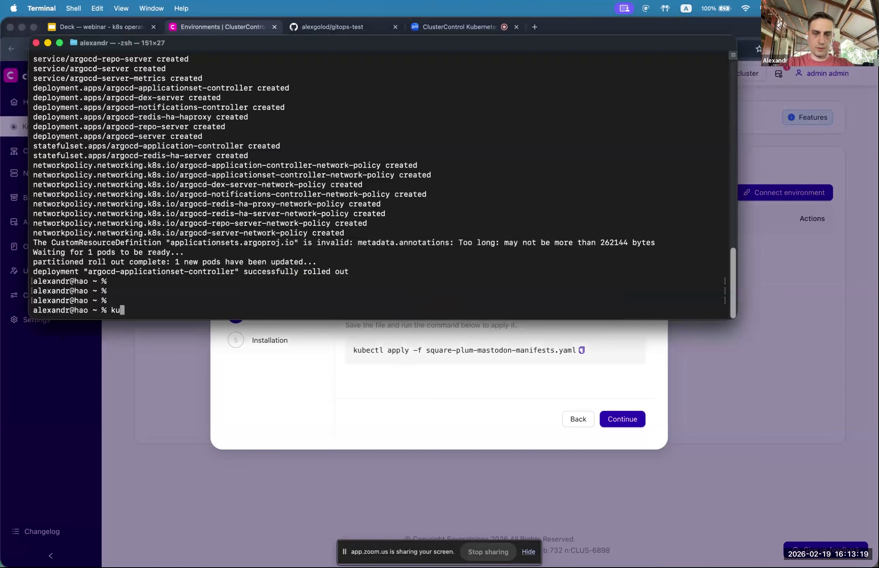
pyautogui.write('bectl apply -f ~/Downloads/sq')
pyautogui.press('Tab')
pyautogui.press('Return')
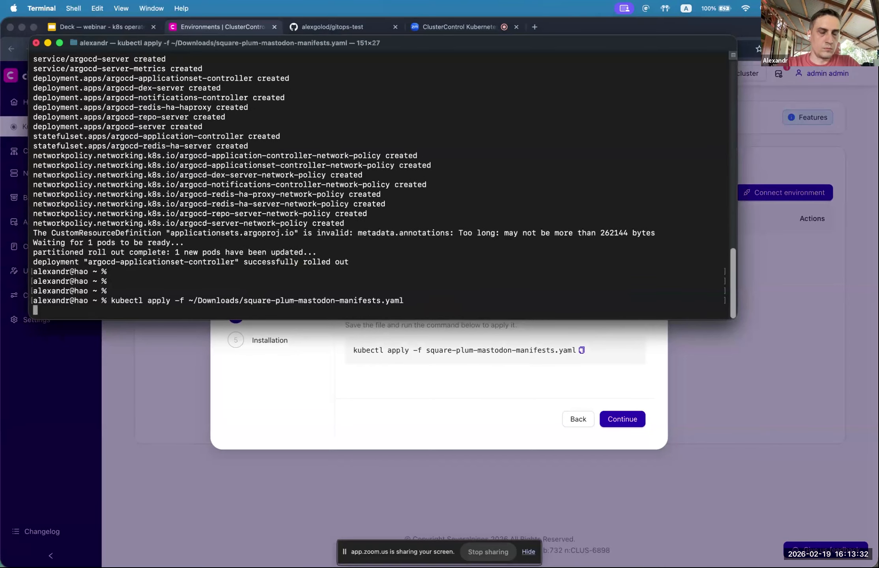
pyautogui.click(446, 378)
pyautogui.click(622, 419)
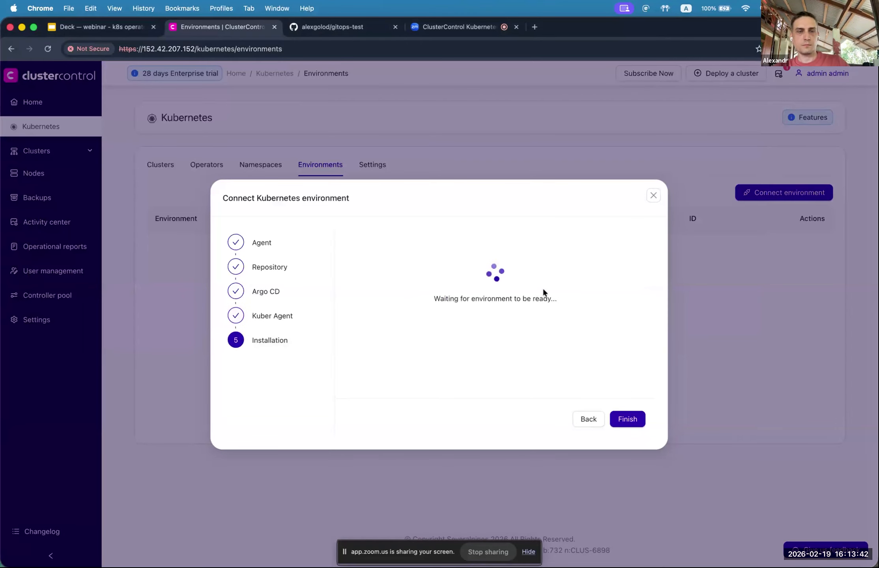
# Step: Check the Terminal output, then finish the wizard once the environment is ready
pyautogui.press('super+Tab')
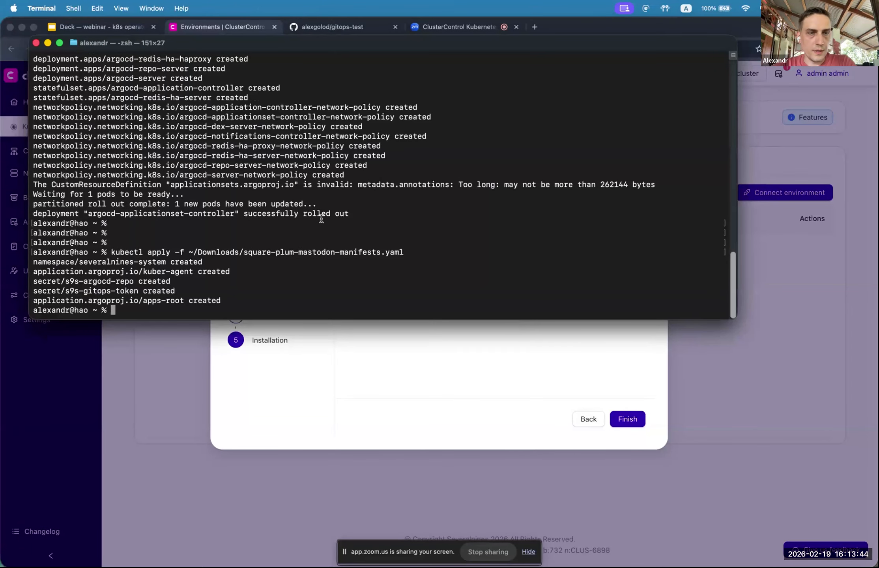
pyautogui.click(417, 358)
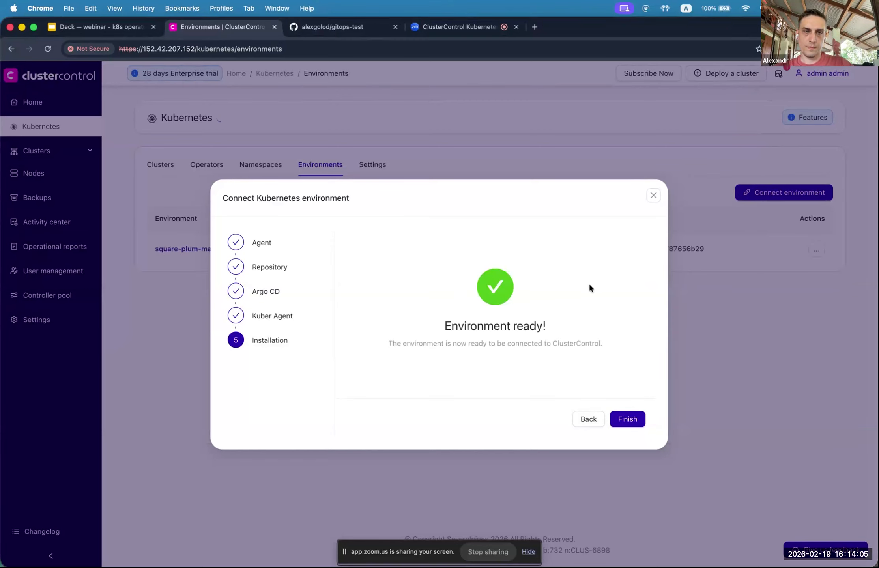
pyautogui.click(630, 419)
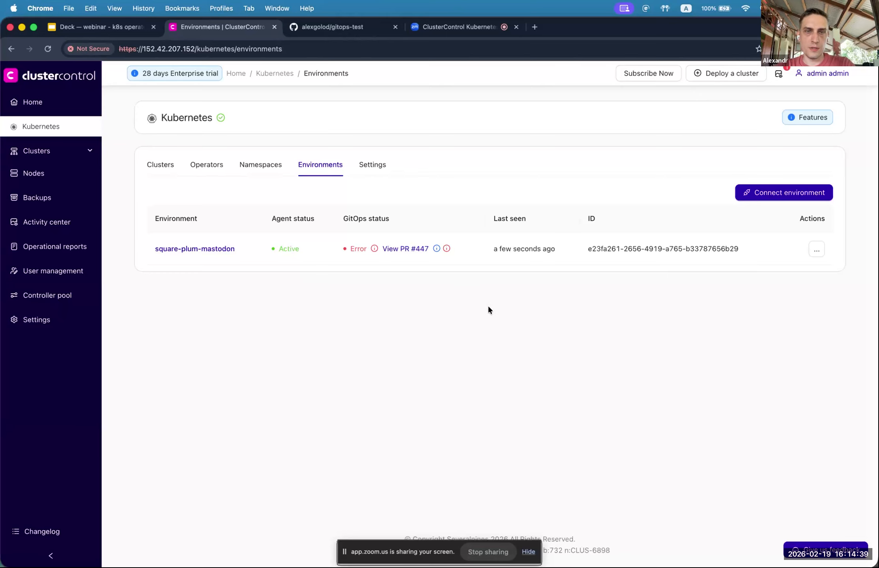
# Step: Glance at the Operators list, return to Environments, and open PR #447 from GitOps status
pyautogui.click(206, 165)
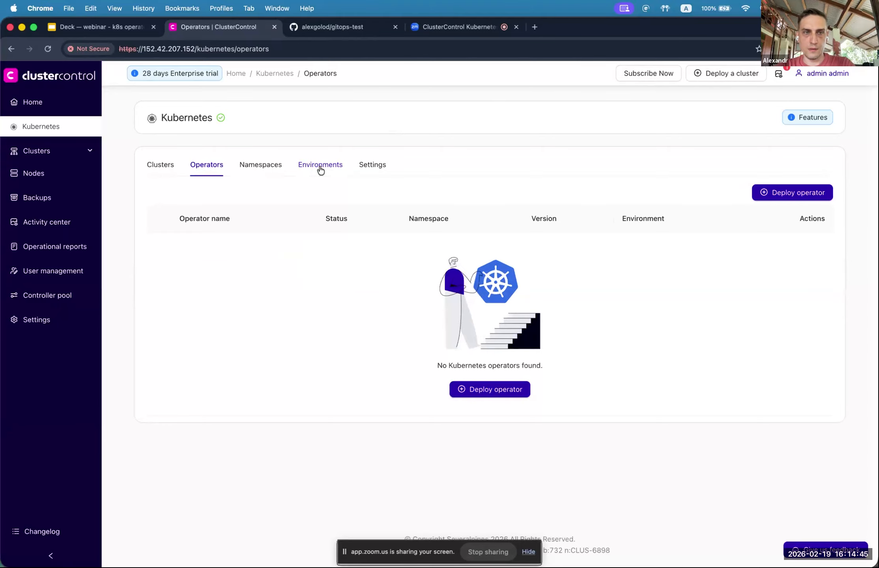
pyautogui.click(320, 169)
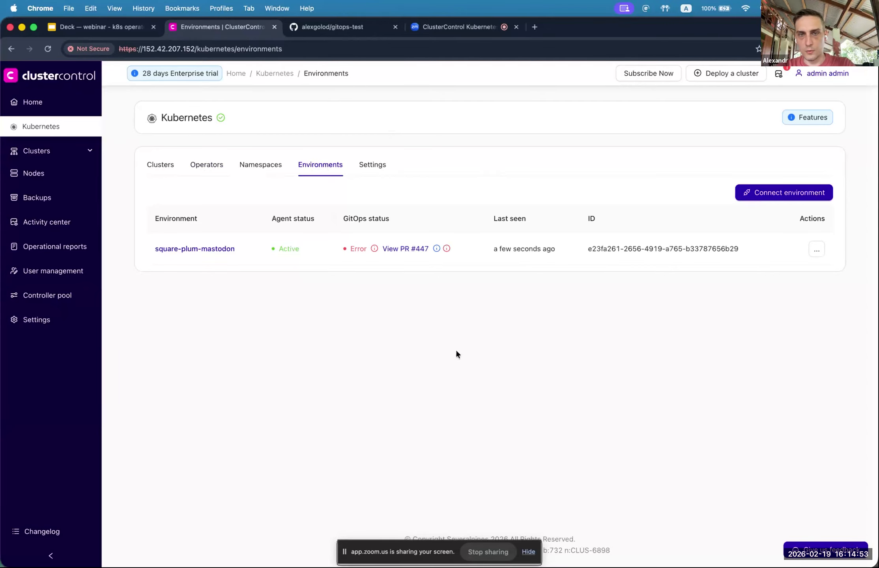
pyautogui.click(403, 250)
# Step: Review the files changed in PR #447, which adds the apps-root bootstrap README
pyautogui.click(342, 27)
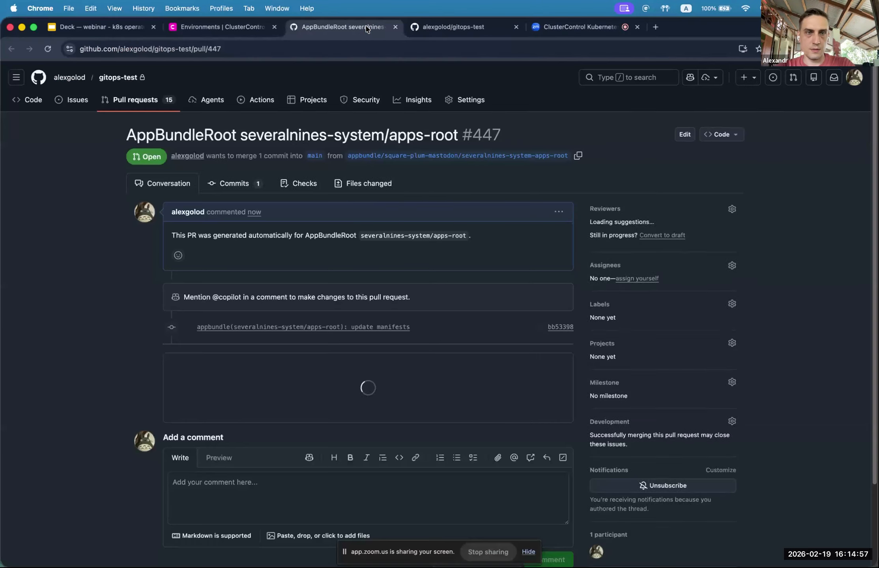
pyautogui.click(420, 192)
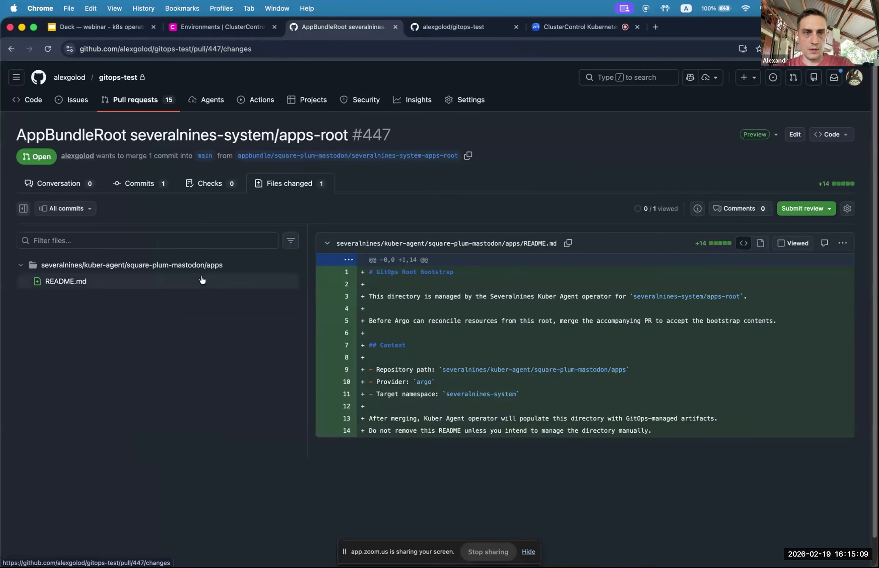
pyautogui.click(47, 188)
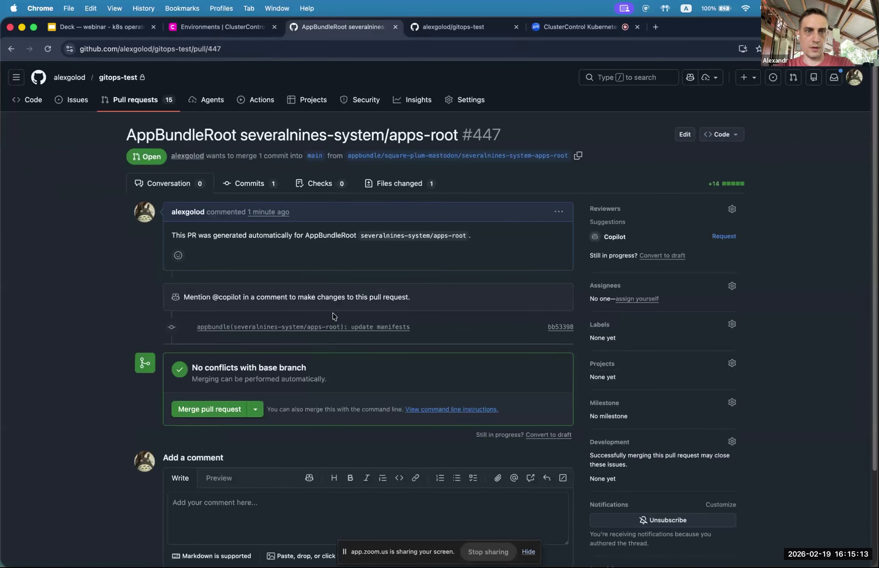
# Step: Merge PR #447, delete its branch, and return to the ClusterControl environments page
pyautogui.click(189, 413)
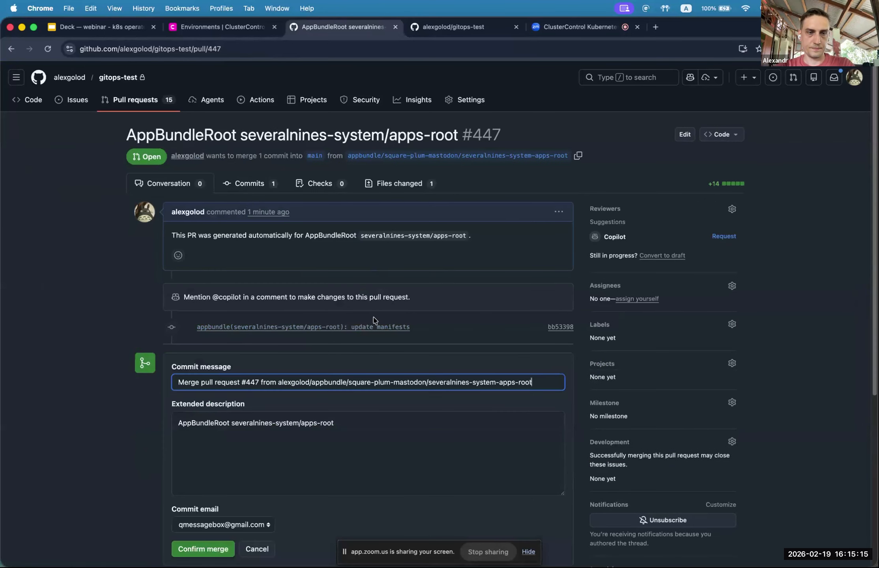
pyautogui.click(200, 551)
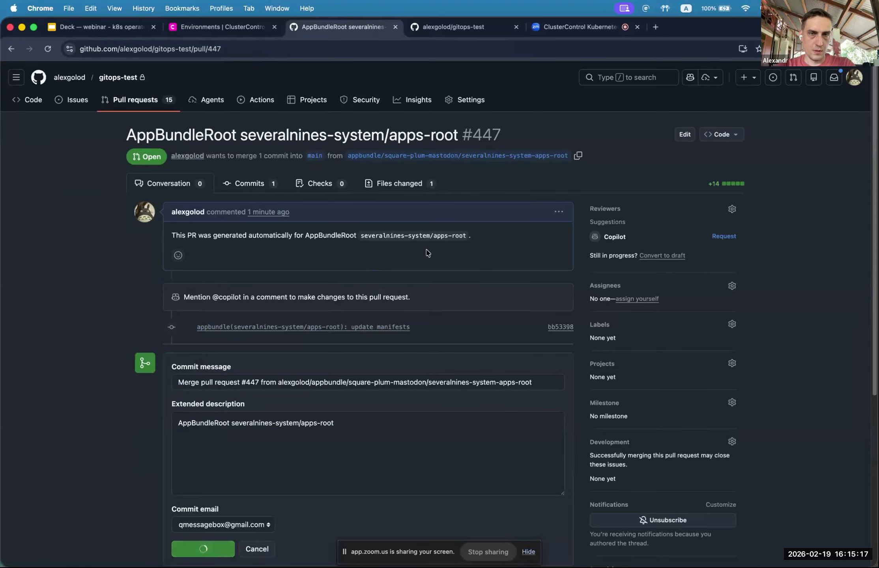
pyautogui.scroll(-3, 415, 260)
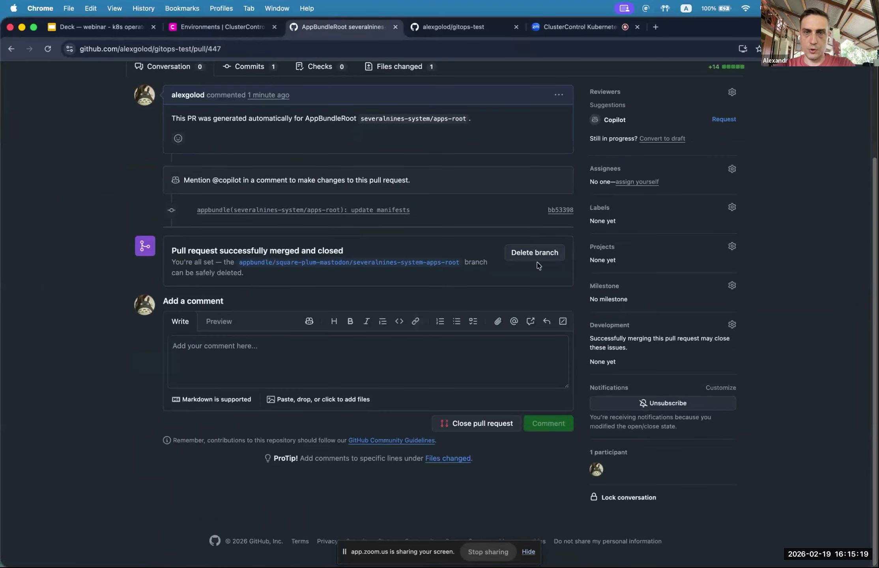
pyautogui.scroll(3, 480, 251)
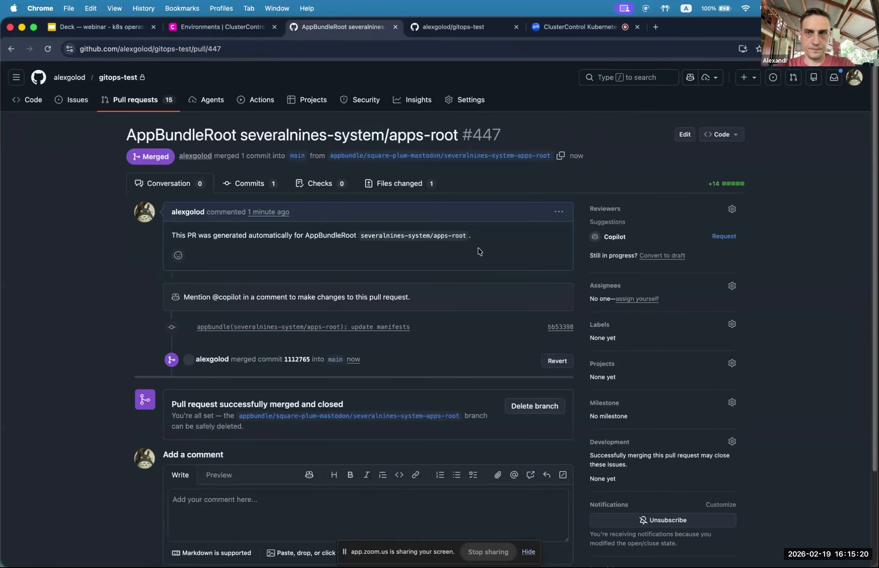
pyautogui.click(531, 409)
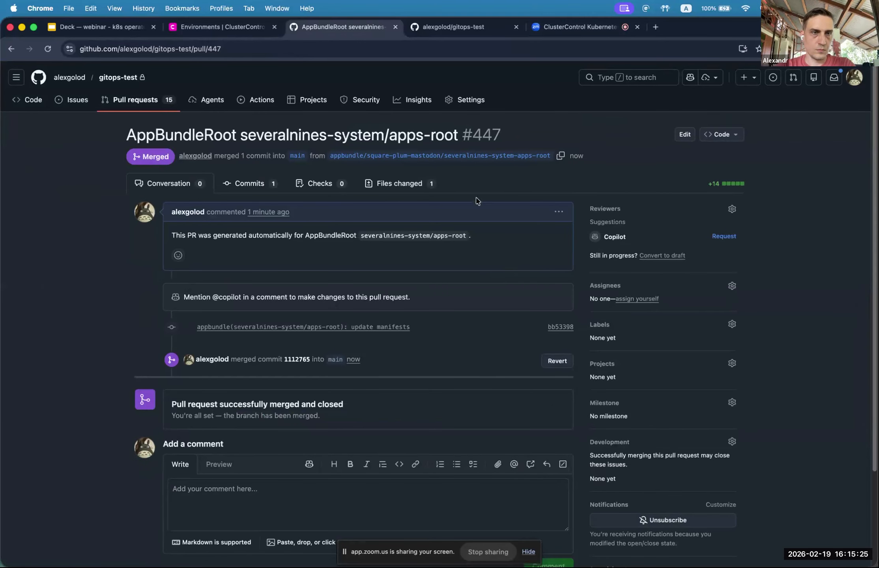
pyautogui.click(220, 27)
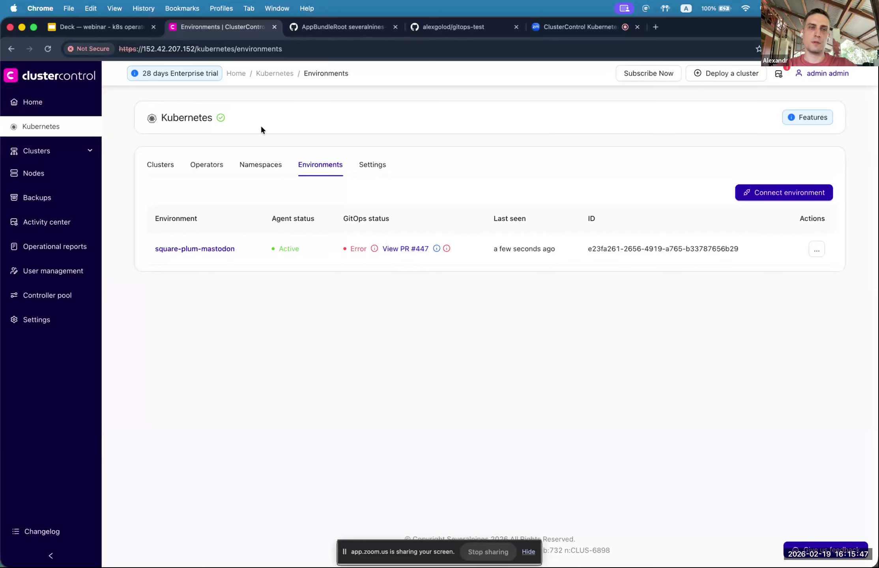
# Step: From the Operators list, launch the Deploy Kubernetes Operator wizard for square-plum-mastodon
pyautogui.click(212, 168)
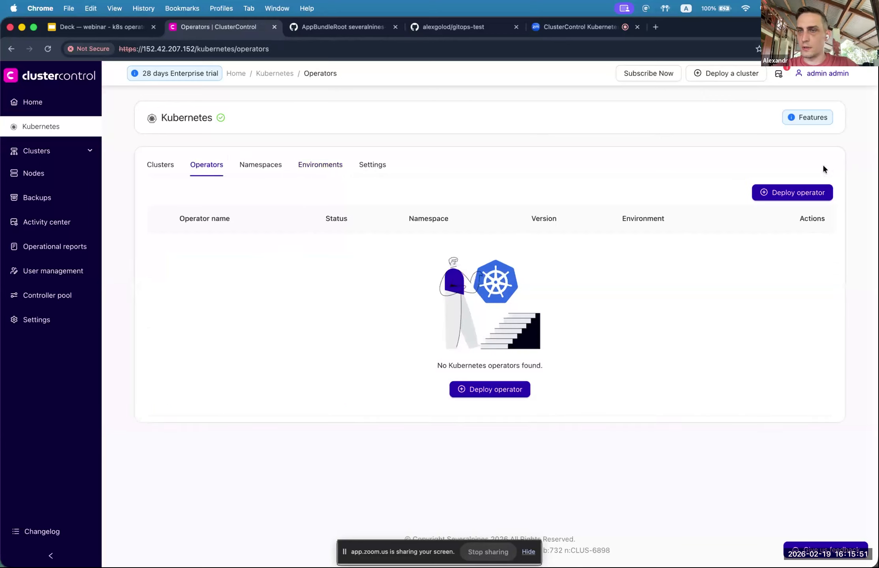
pyautogui.click(783, 197)
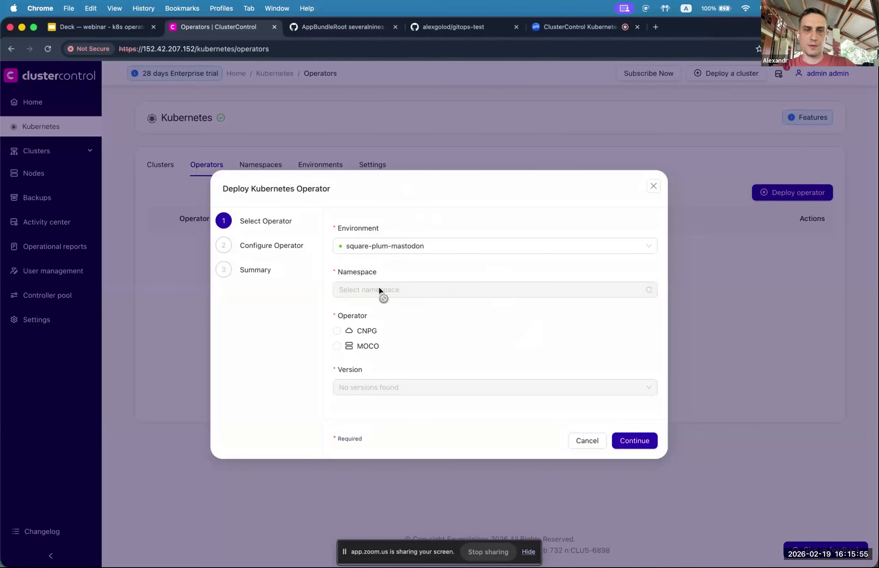
# Step: Pick the CNPG operator and preview the new-namespace YAML, then abandon creating a namespace
pyautogui.click(363, 333)
pyautogui.click(402, 289)
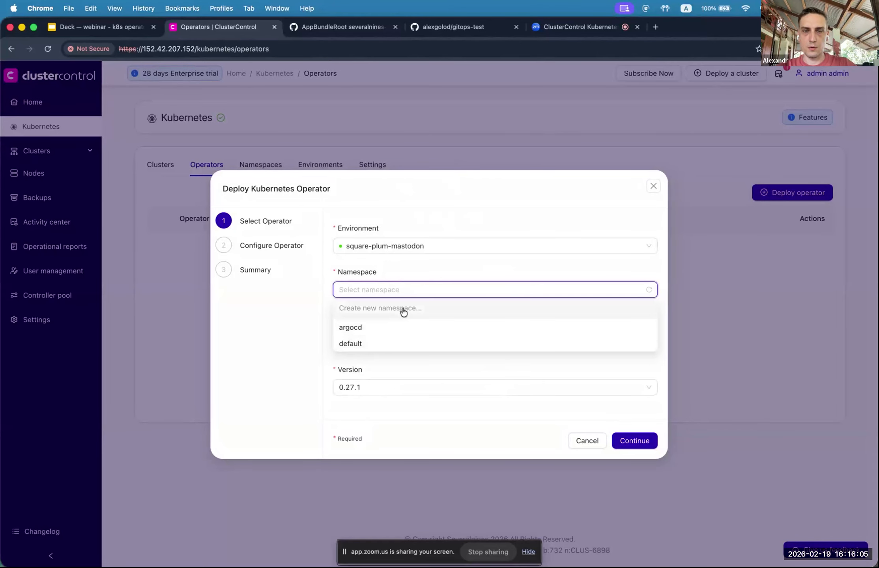
pyautogui.click(386, 310)
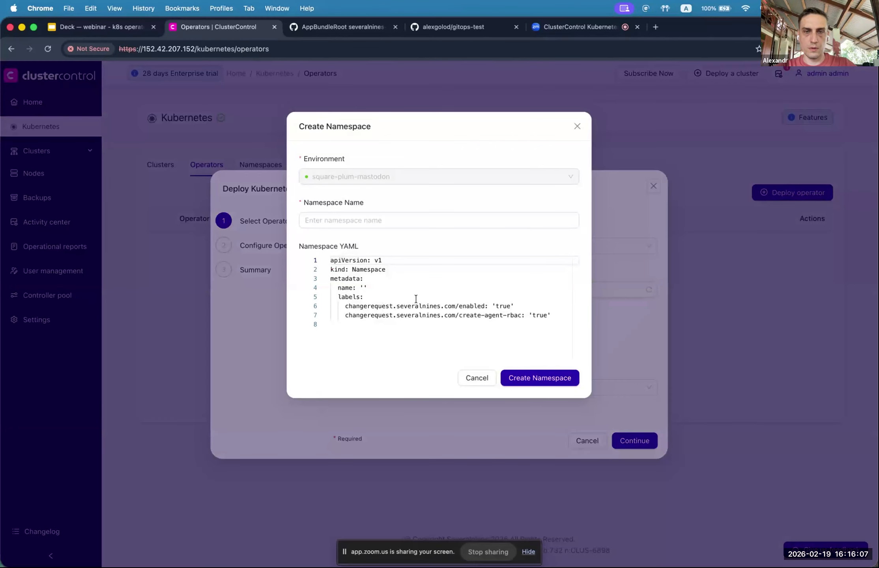
pyautogui.moveTo(551, 317); pyautogui.dragTo(383, 301)
pyautogui.click(352, 298)
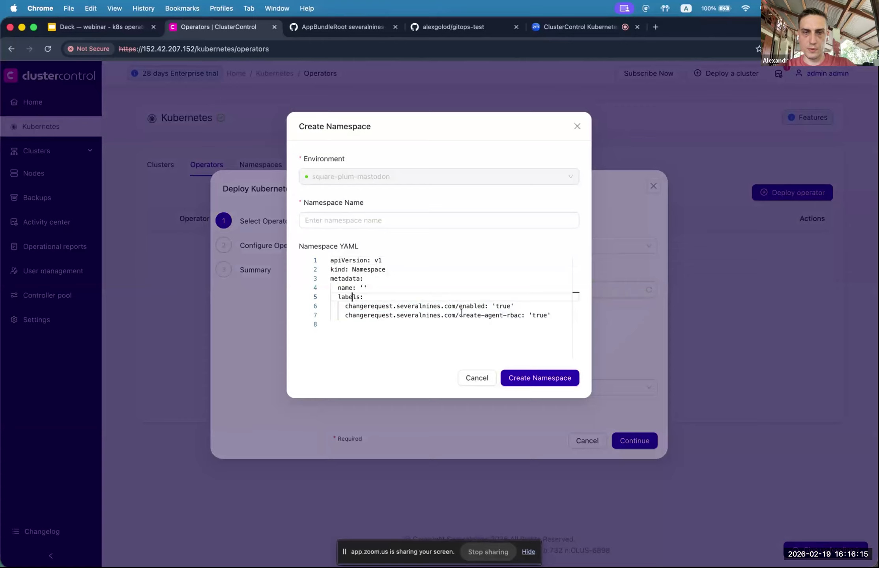
pyautogui.click(578, 127)
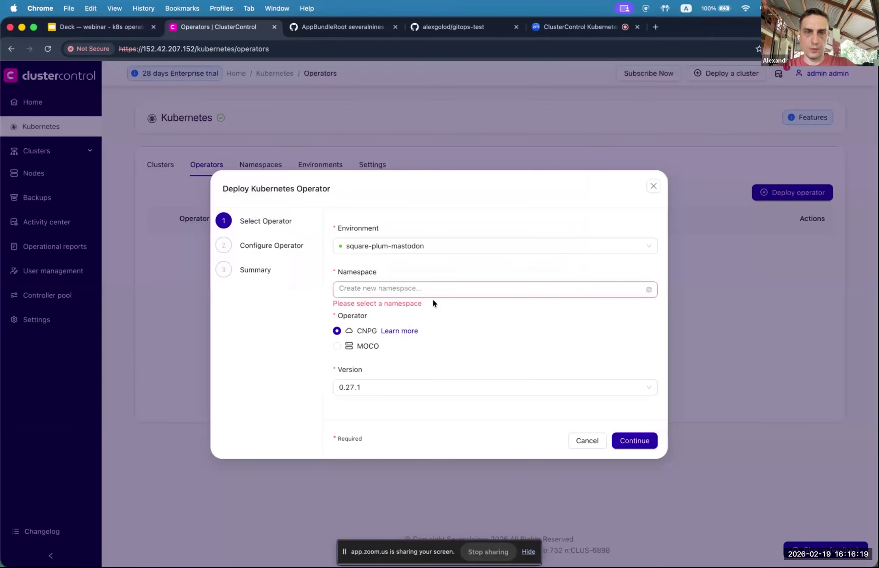
# Step: Place CNPG 0.27.1 in the default namespace and continue to operator configuration
pyautogui.click(416, 291)
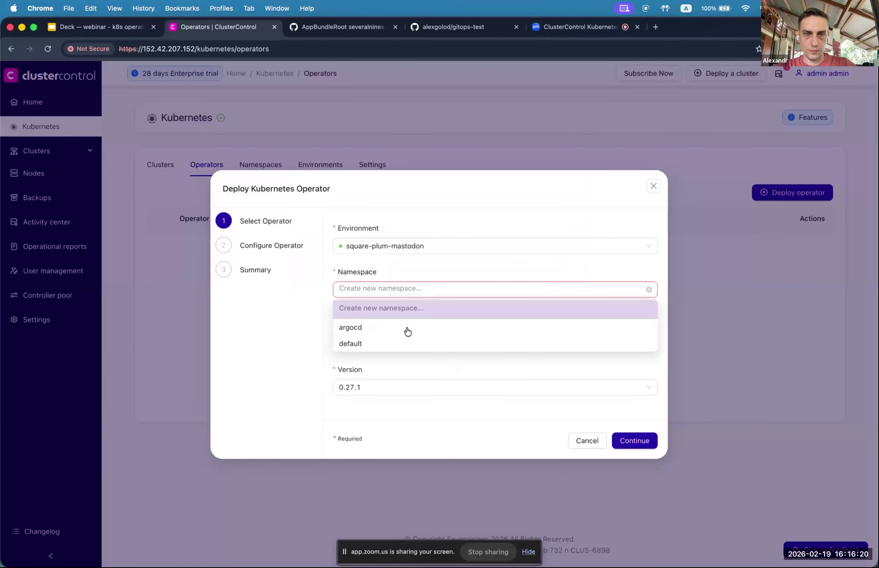
pyautogui.click(417, 272)
pyautogui.click(394, 295)
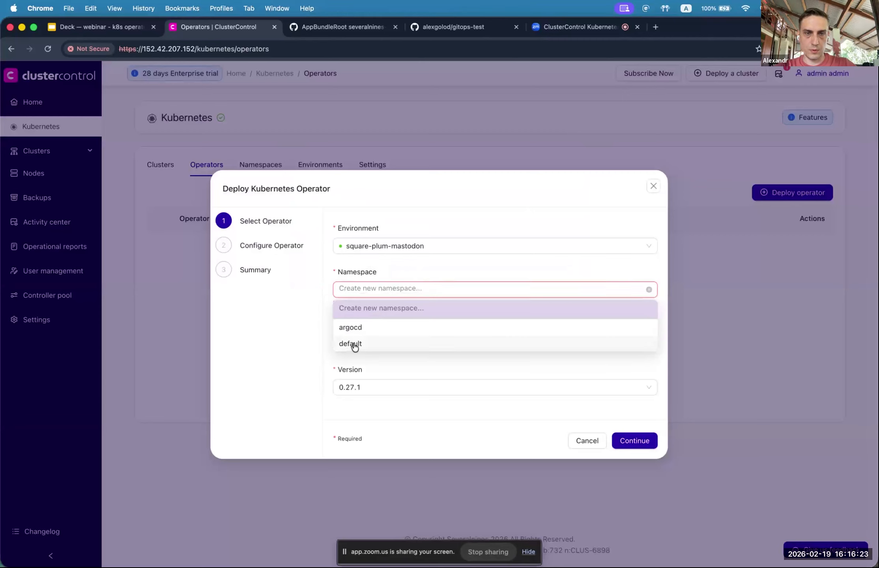
pyautogui.click(351, 344)
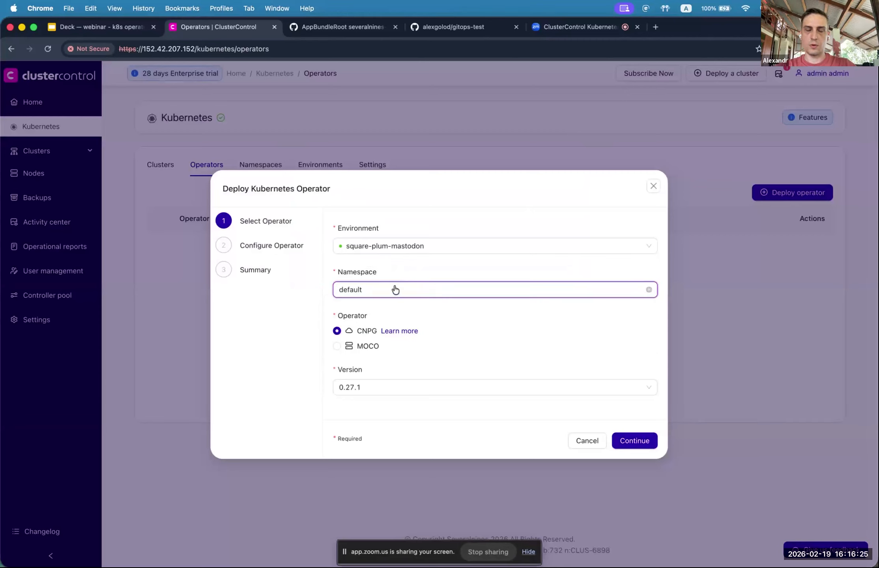
pyautogui.click(640, 441)
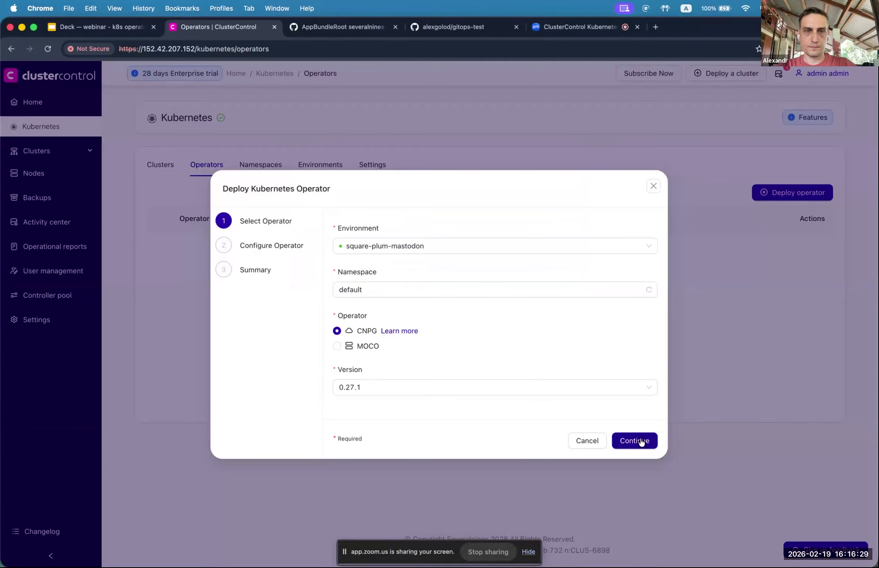
pyautogui.click(640, 441)
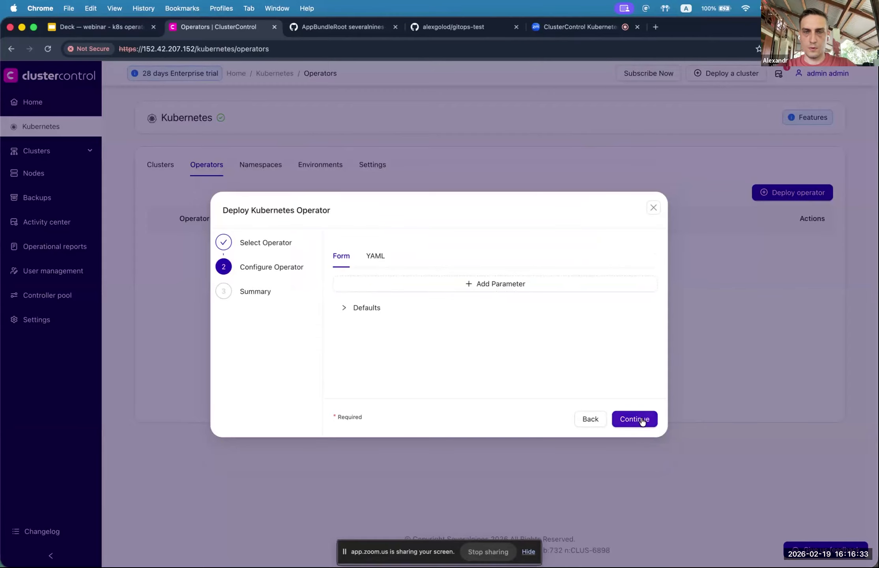
# Step: Review the CNPG operator's Defaults parameters, leave them unchanged, and advance to the Summary
pyautogui.click(346, 310)
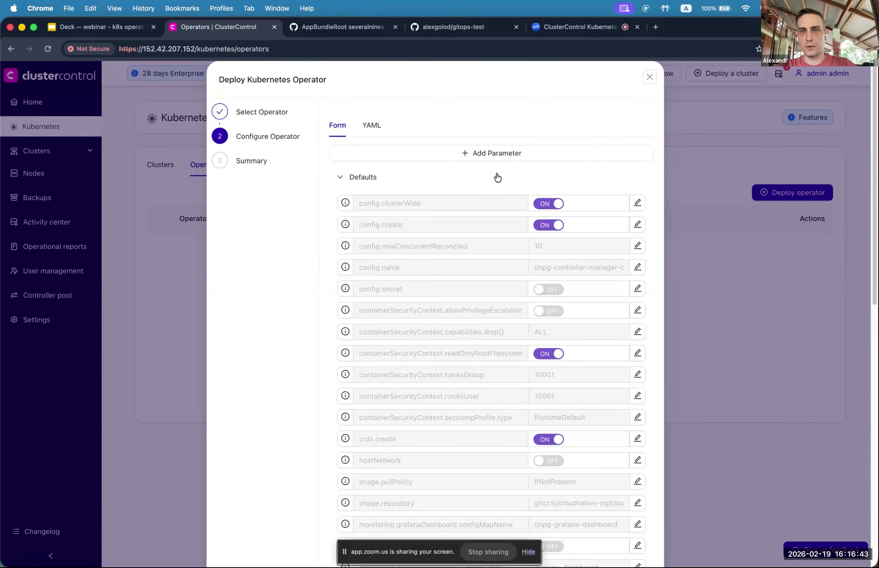
pyautogui.scroll(-2, 499, 172)
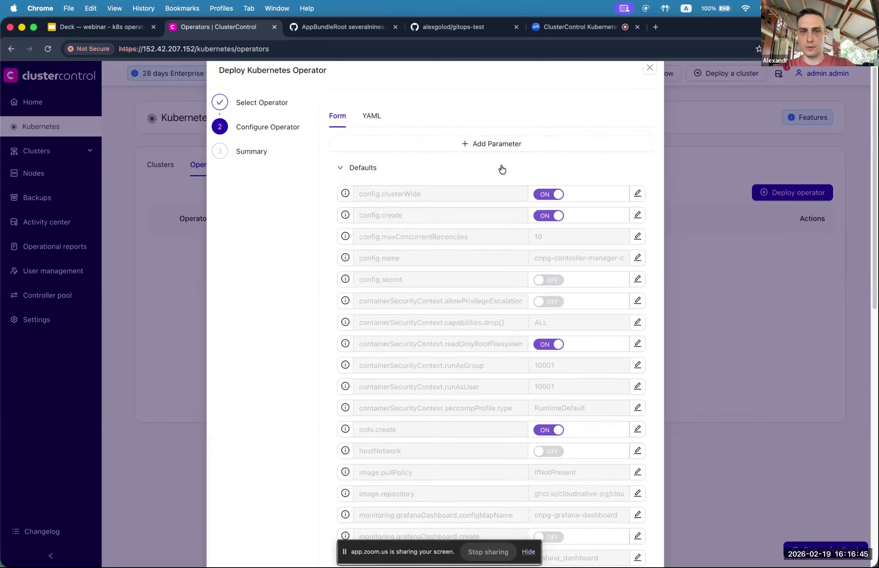
pyautogui.scroll(-10, 502, 163)
pyautogui.scroll(12, 501, 162)
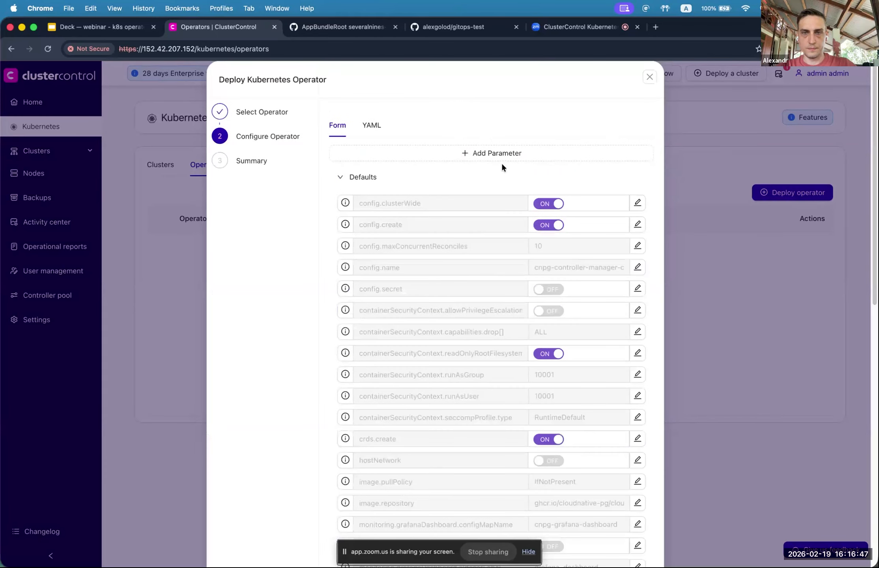
pyautogui.click(342, 178)
pyautogui.click(632, 420)
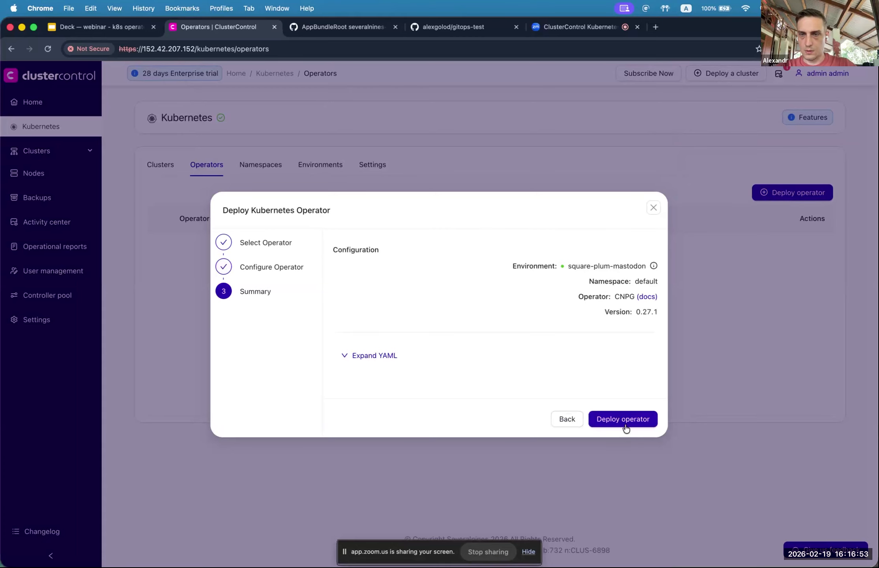
# Step: Deploy cnpg-operator 0.27.1, check the environment's GitOps status, and open pending PR #448
pyautogui.click(624, 420)
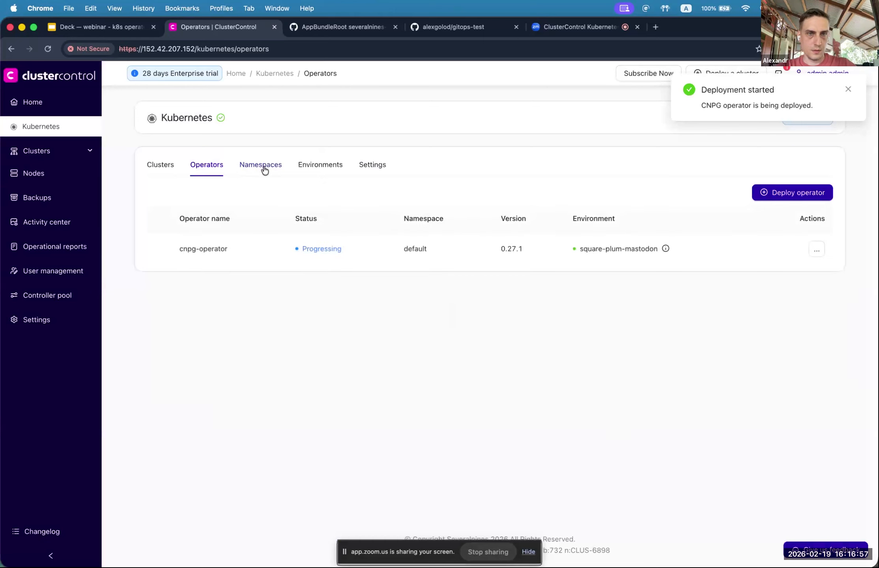
pyautogui.click(326, 169)
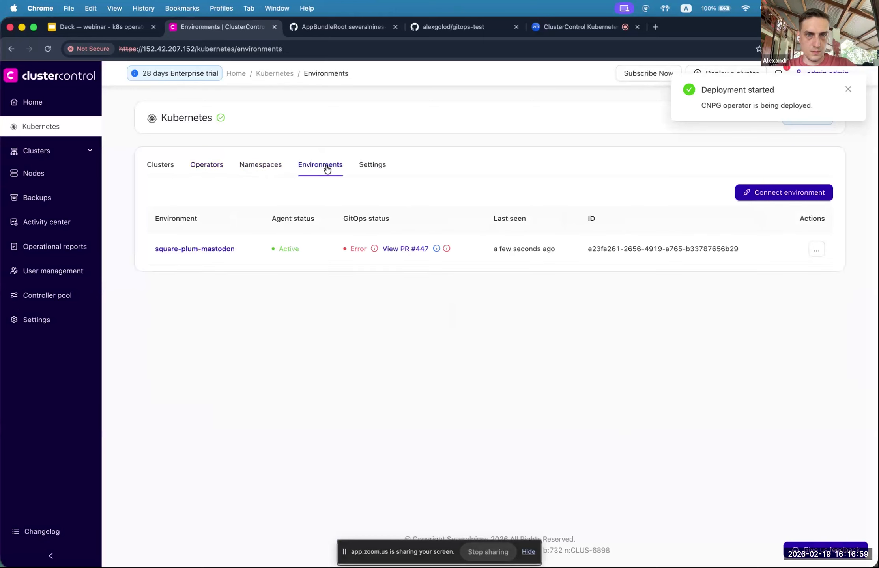
pyautogui.click(204, 169)
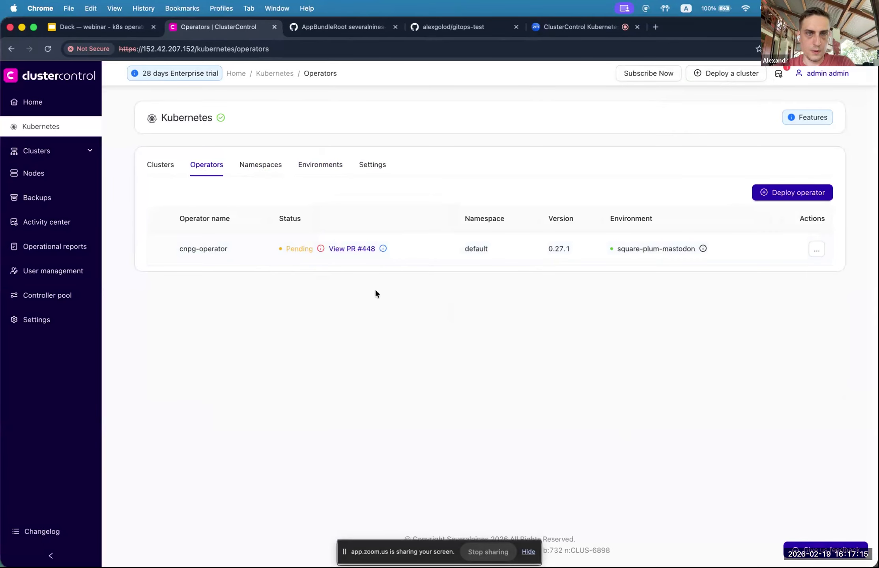
pyautogui.click(352, 252)
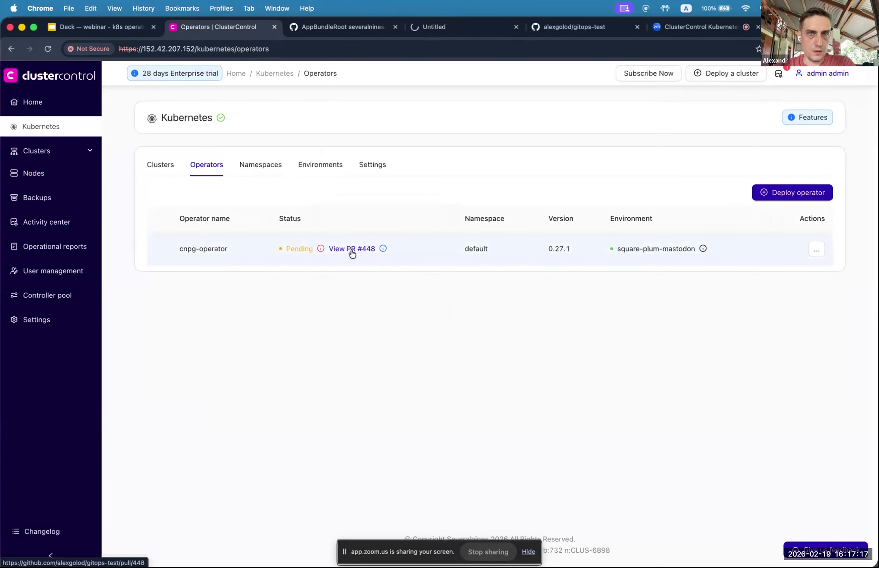
# Step: Inspect the cnpg-helm Application manifest in PR #448's changed files, including its chart repository URL
pyautogui.click(450, 28)
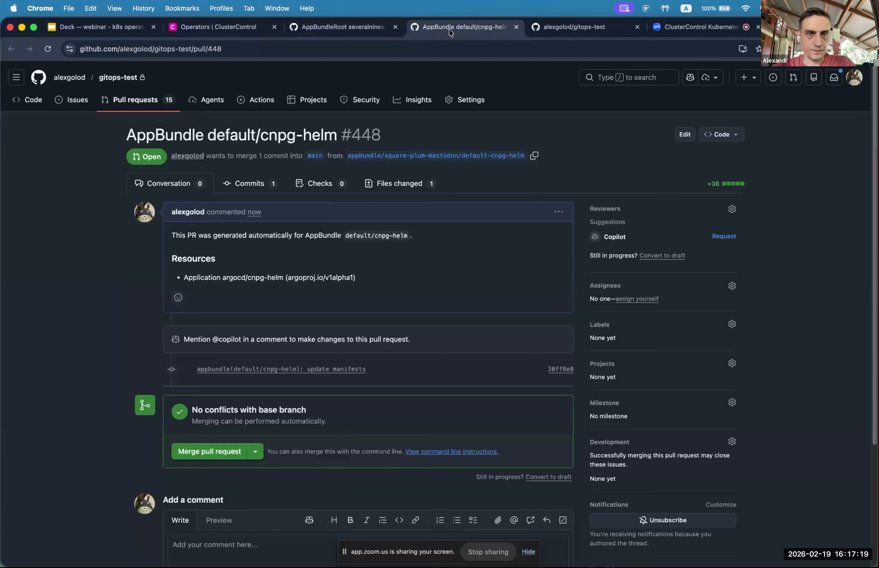
pyautogui.scroll(-3, 491, 222)
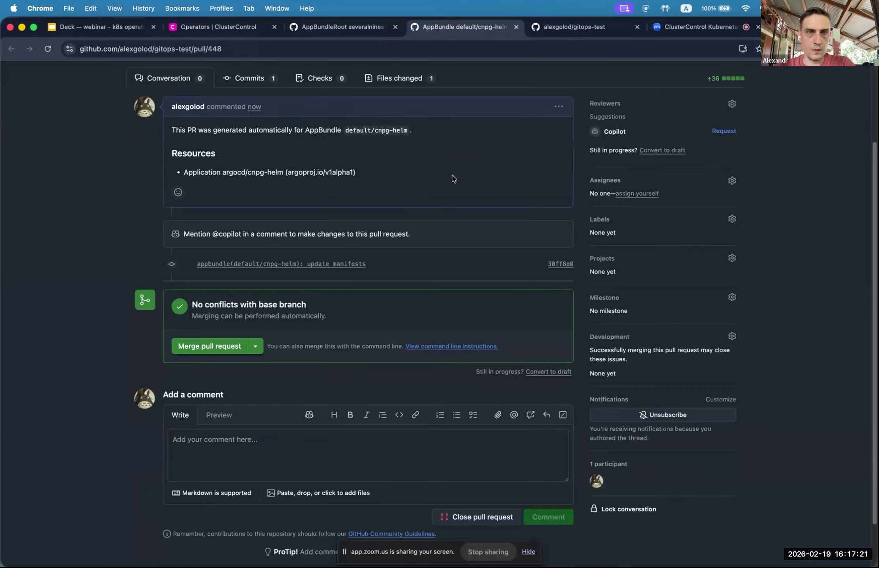
pyautogui.scroll(3, 409, 84)
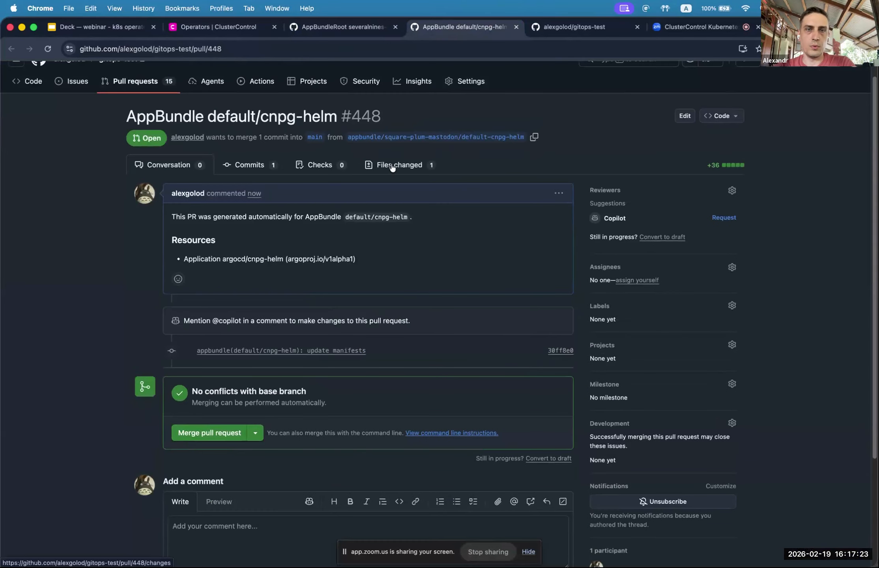
pyautogui.click(392, 166)
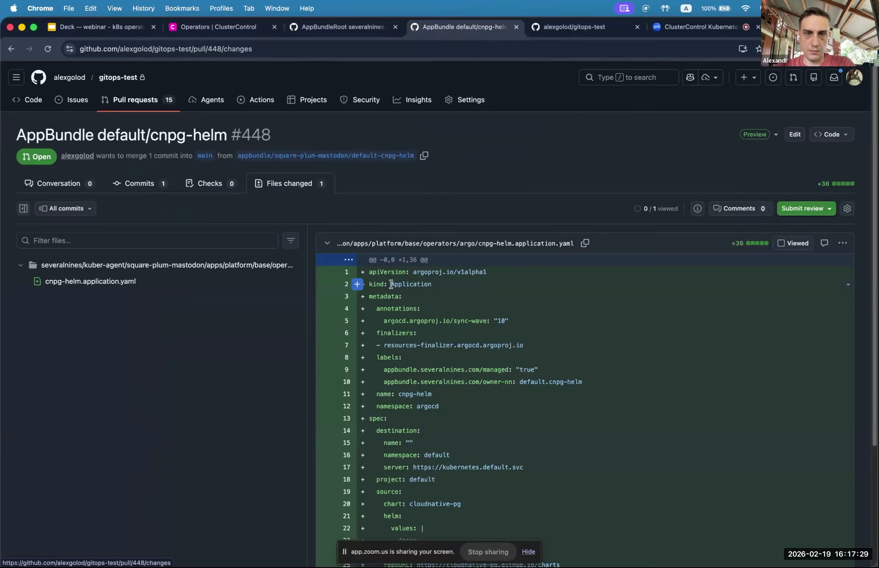
pyautogui.moveTo(391, 284); pyautogui.dragTo(434, 287)
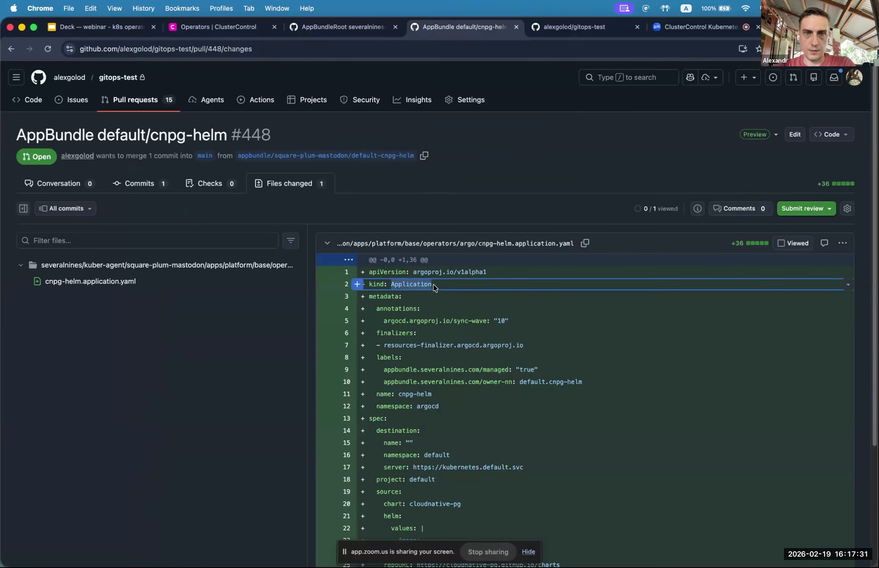
pyautogui.click(409, 285)
pyautogui.scroll(-2, 423, 295)
pyautogui.scroll(-5, 424, 294)
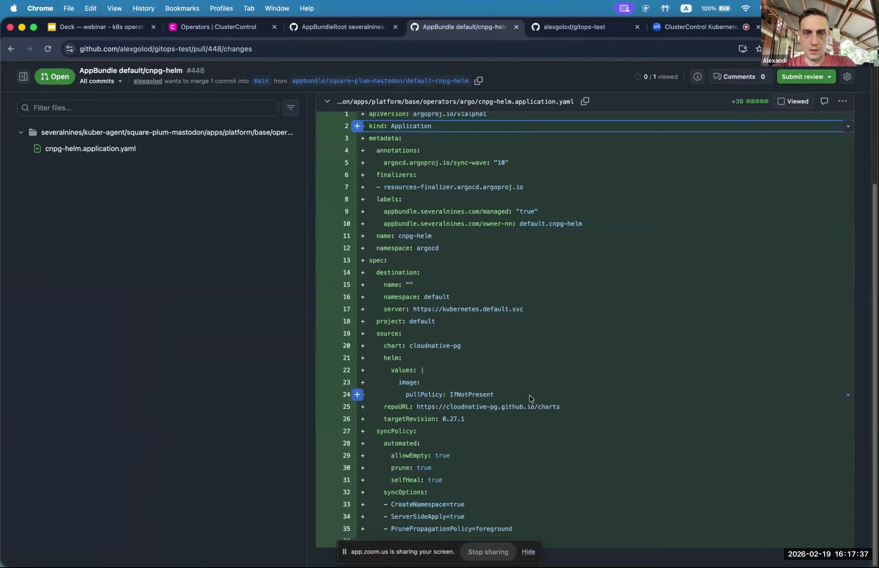
pyautogui.moveTo(417, 407); pyautogui.dragTo(557, 409)
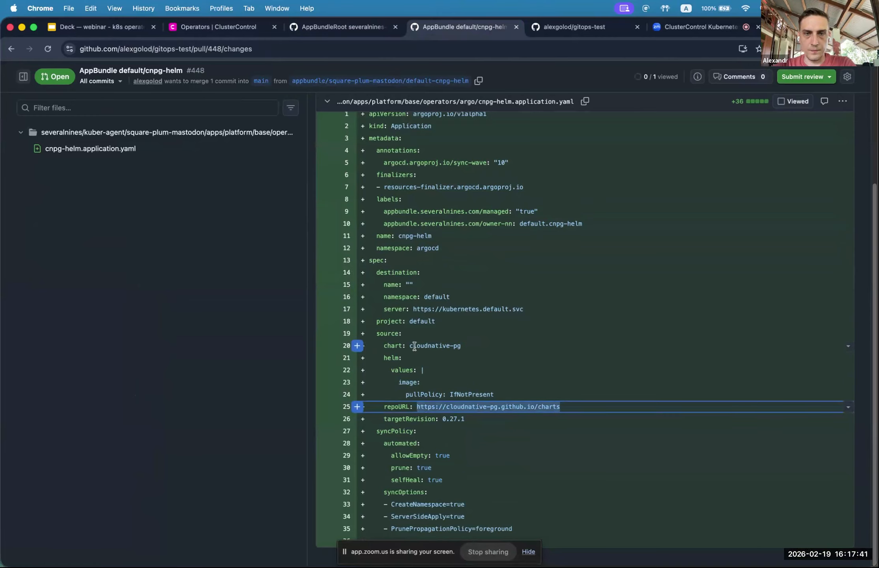
pyautogui.doubleClick(429, 348)
pyautogui.click(461, 348)
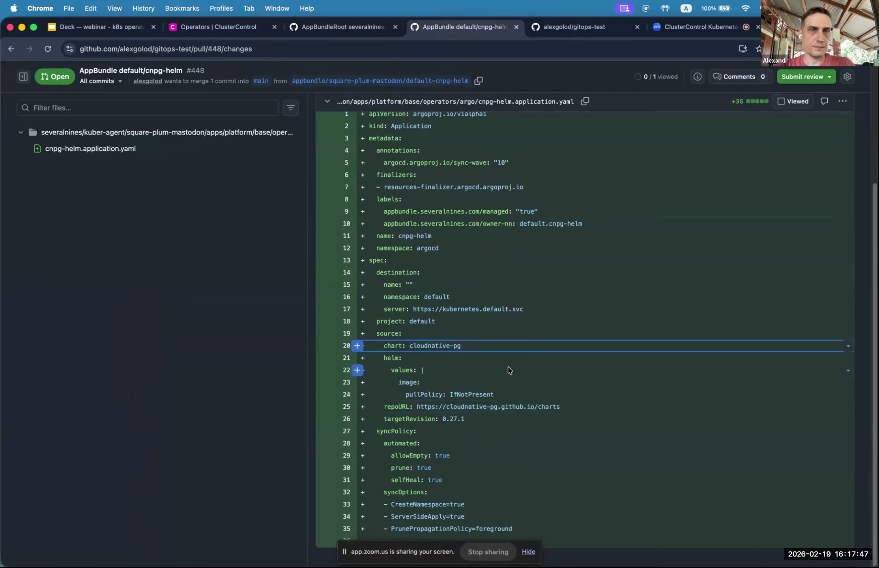
pyautogui.scroll(4, 507, 355)
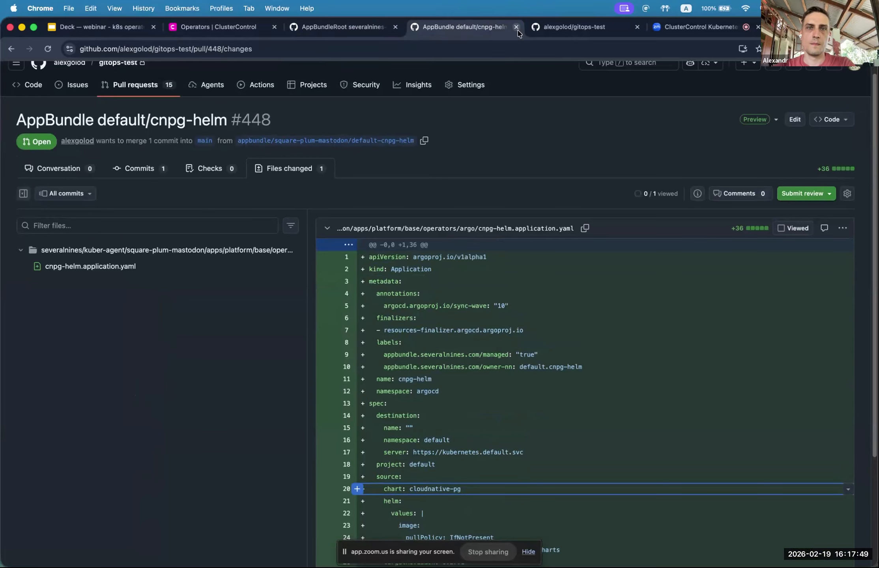
# Step: Merge PR #448 into main, delete its branch, and return to ClusterControl
pyautogui.click(83, 168)
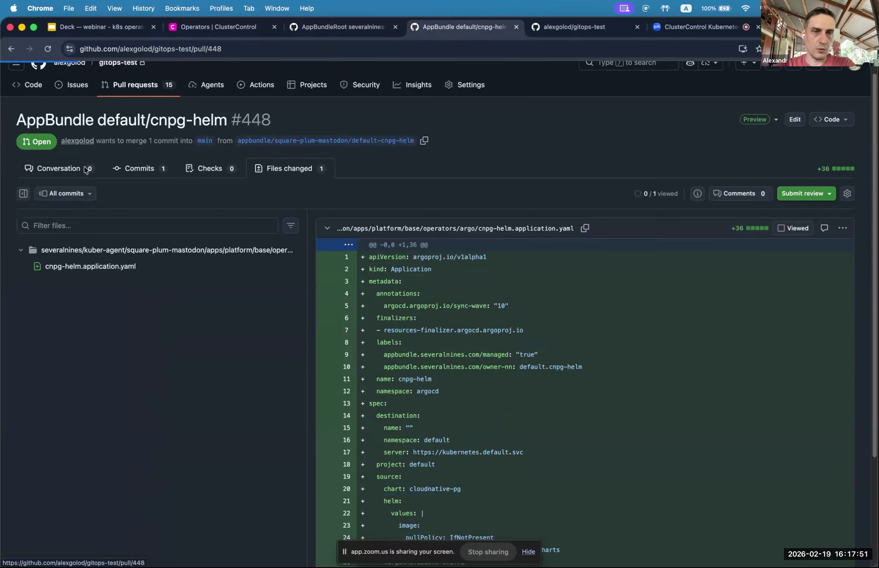
pyautogui.click(193, 433)
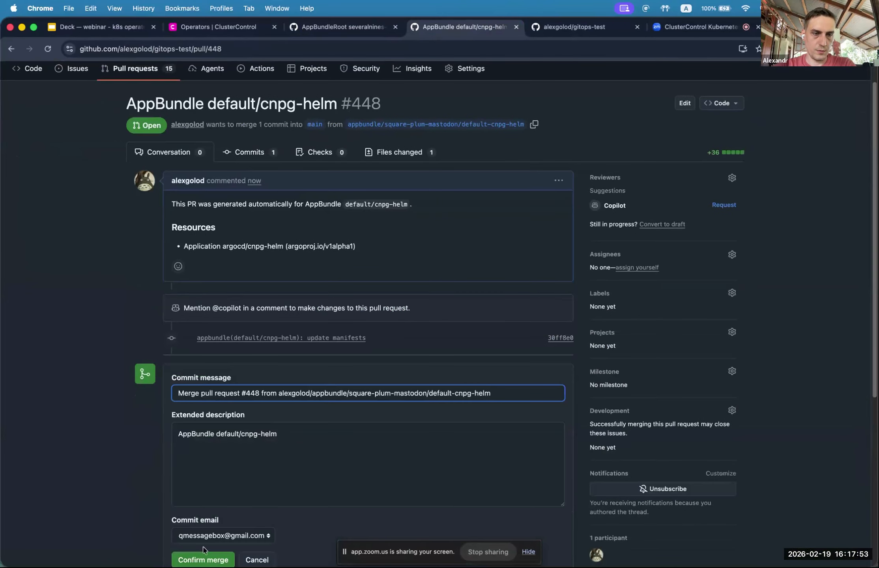
pyautogui.click(203, 561)
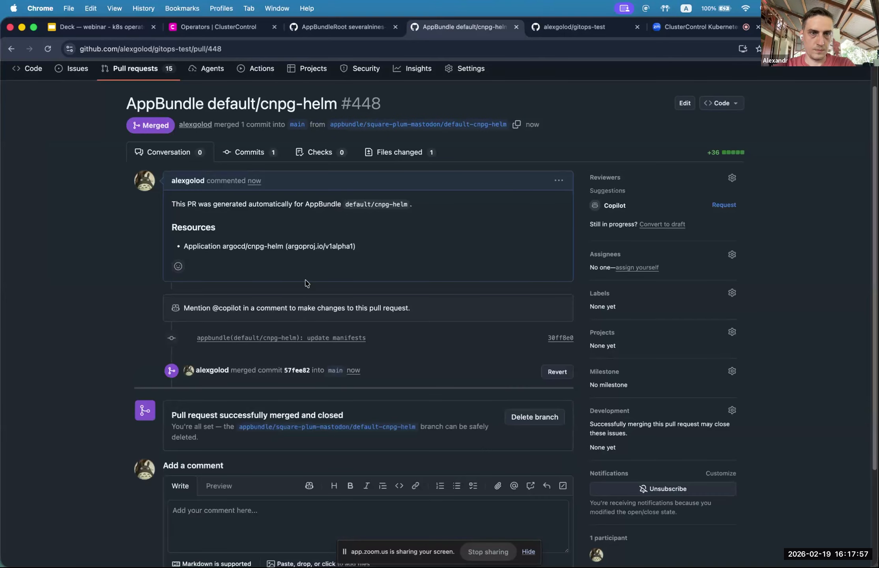
pyautogui.click(527, 424)
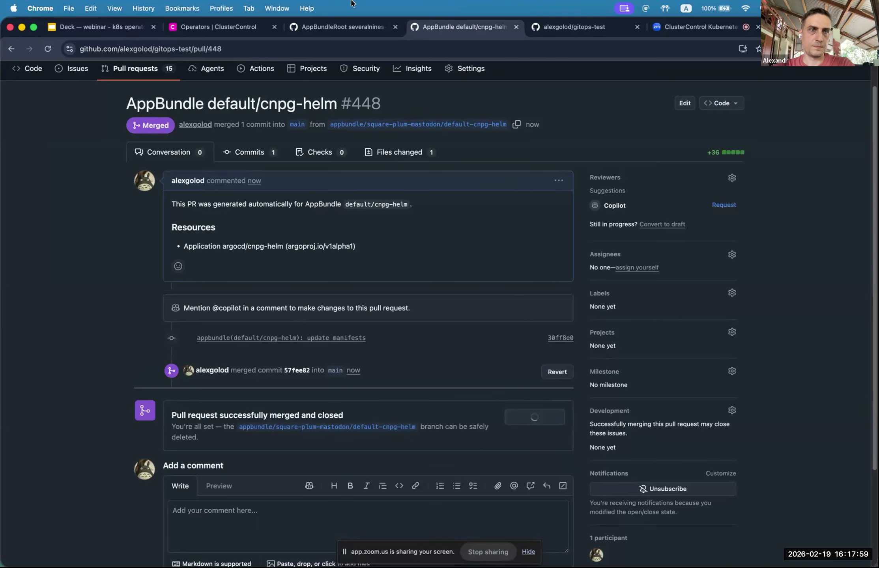
pyautogui.click(211, 30)
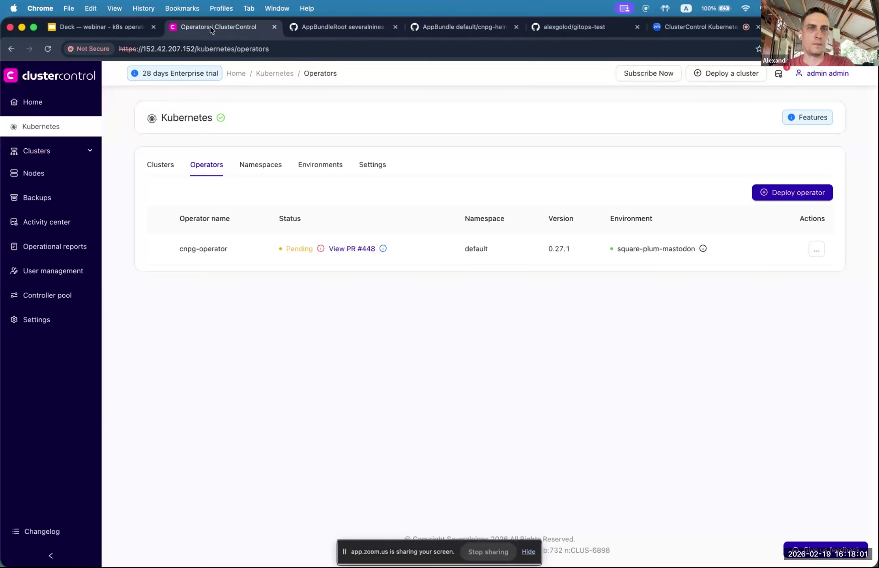
pyautogui.click(464, 30)
pyautogui.click(225, 33)
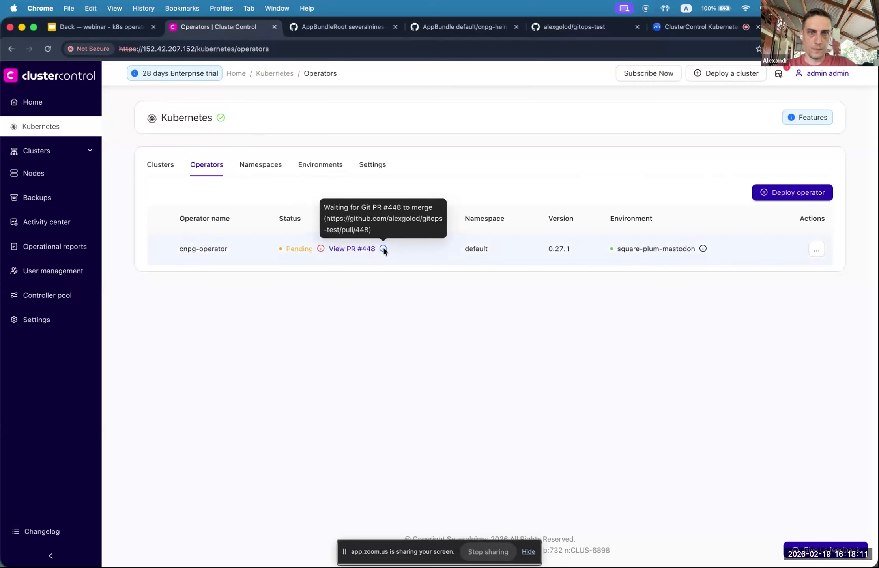
pyautogui.click(306, 172)
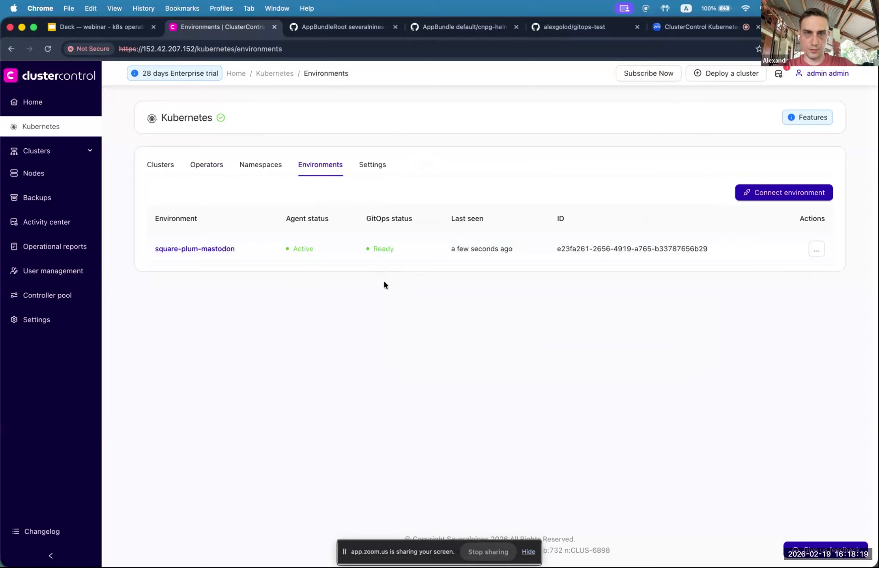
pyautogui.moveTo(385, 253)
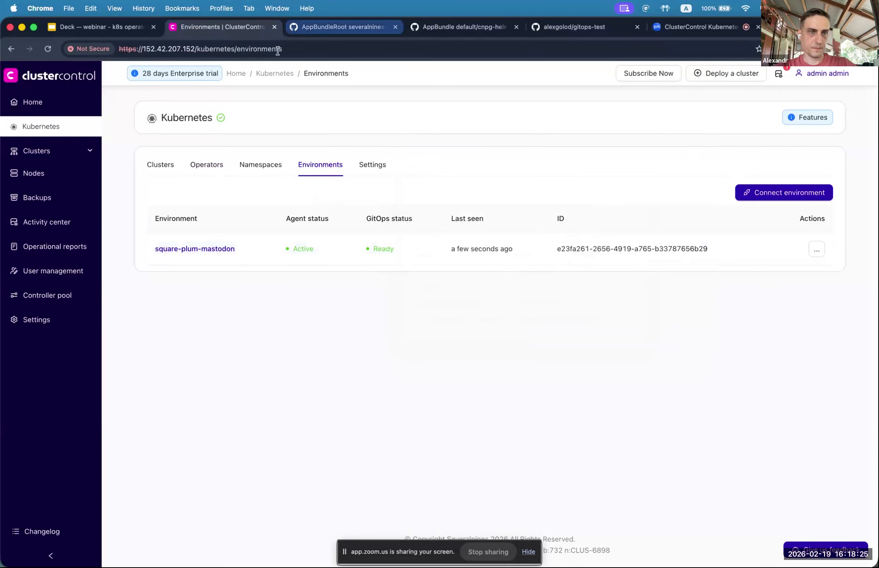
pyautogui.click(210, 168)
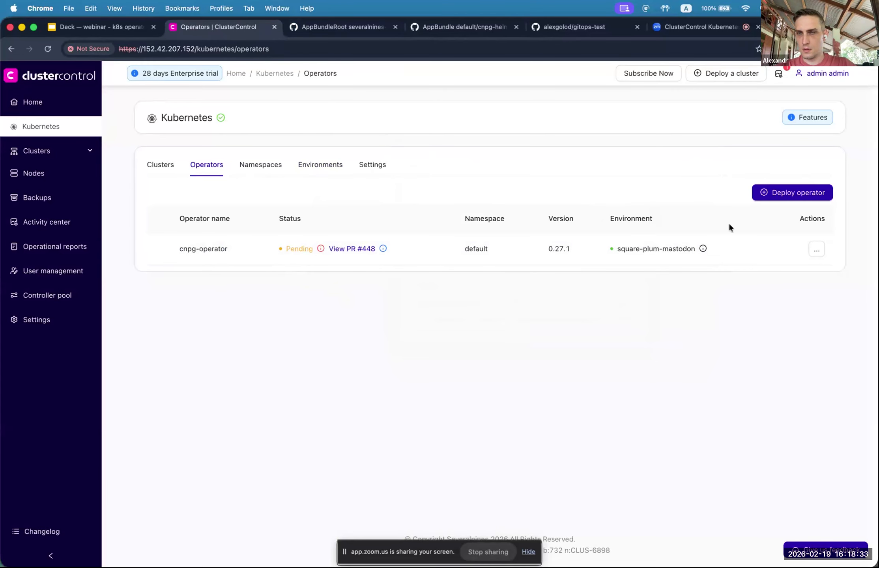
# Step: Deploy MOCO operator 0.23.0 to the default namespace and expand its cert-manager dependency
pyautogui.click(794, 196)
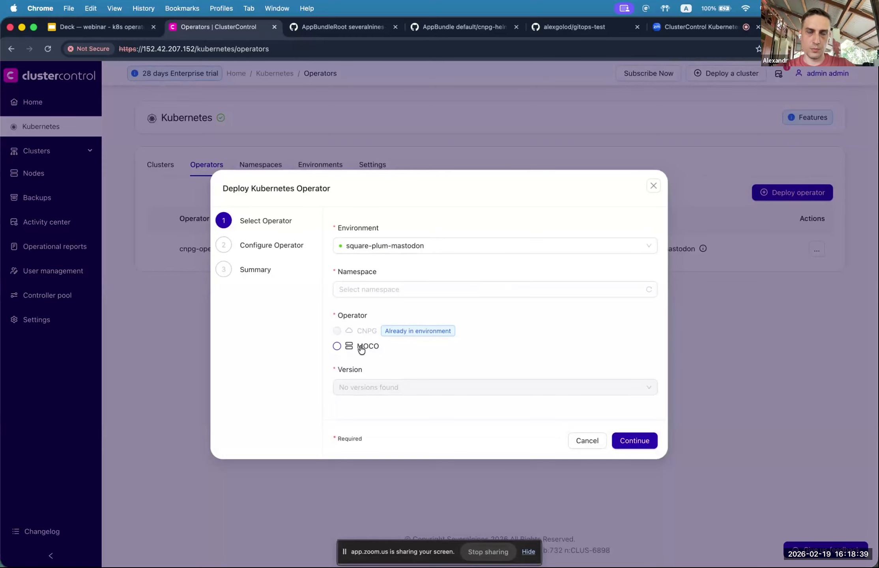
pyautogui.click(361, 348)
pyautogui.click(383, 267)
pyautogui.click(359, 322)
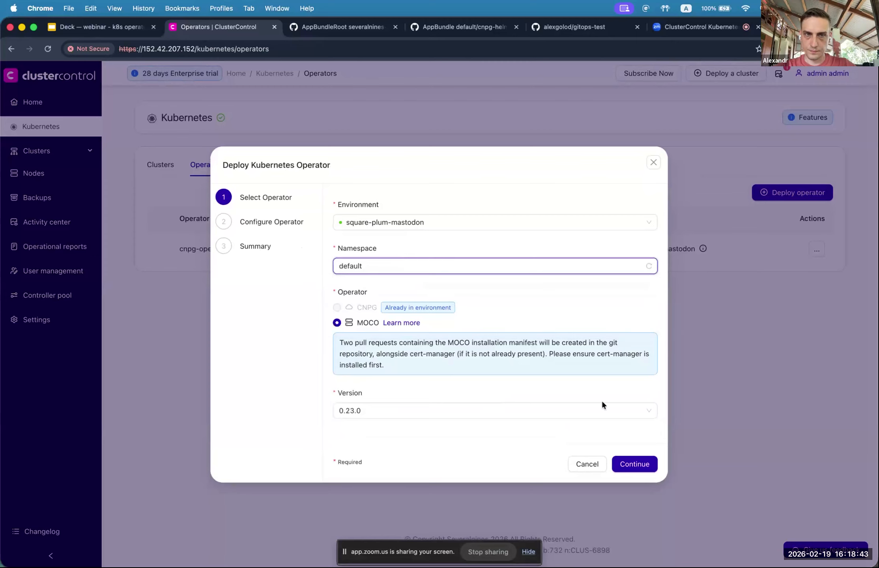
pyautogui.click(640, 460)
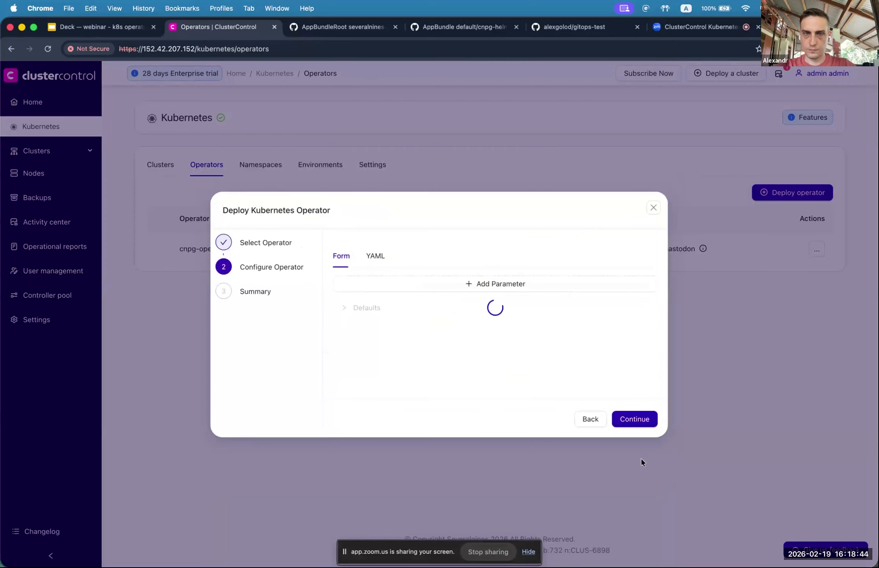
pyautogui.click(637, 425)
pyautogui.click(628, 419)
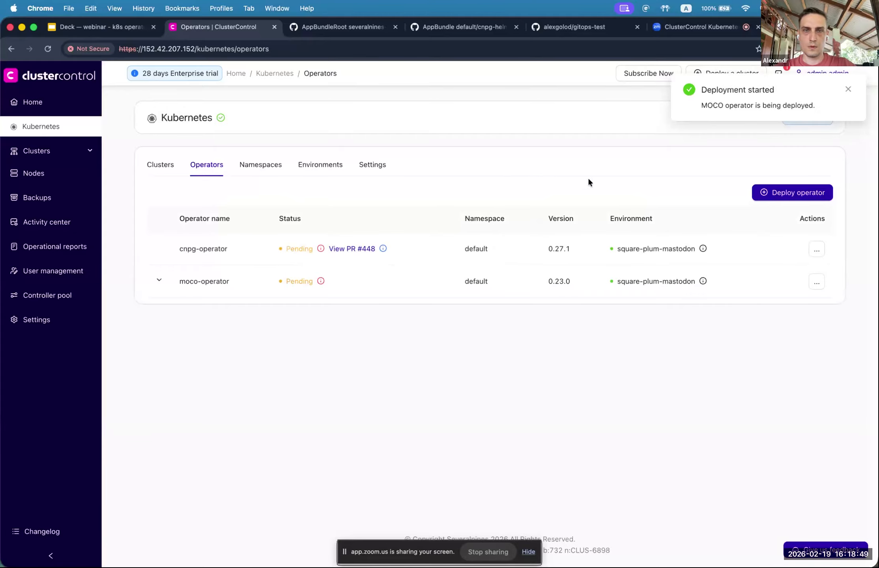
pyautogui.click(161, 283)
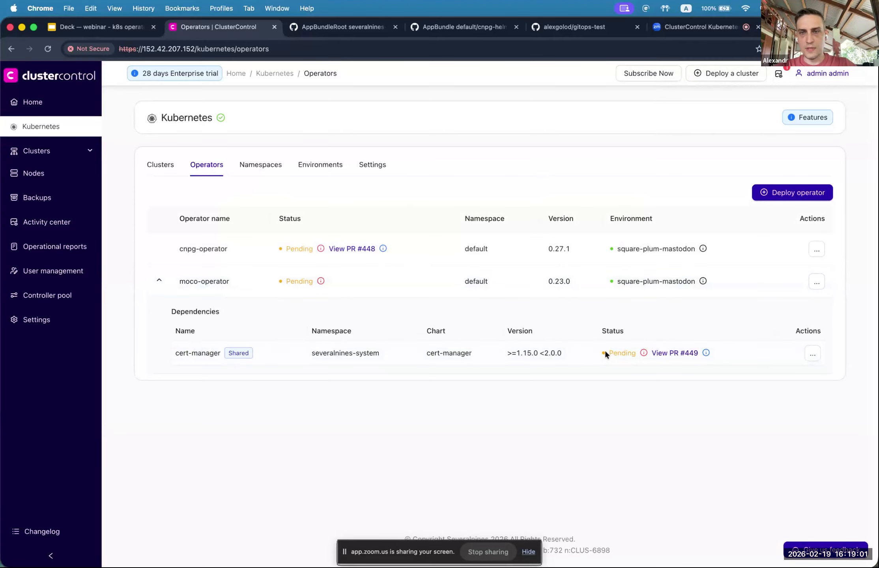
# Step: Open the cert-manager dependency's pending pull request #449 in a new tab
pyautogui.moveTo(318, 282)
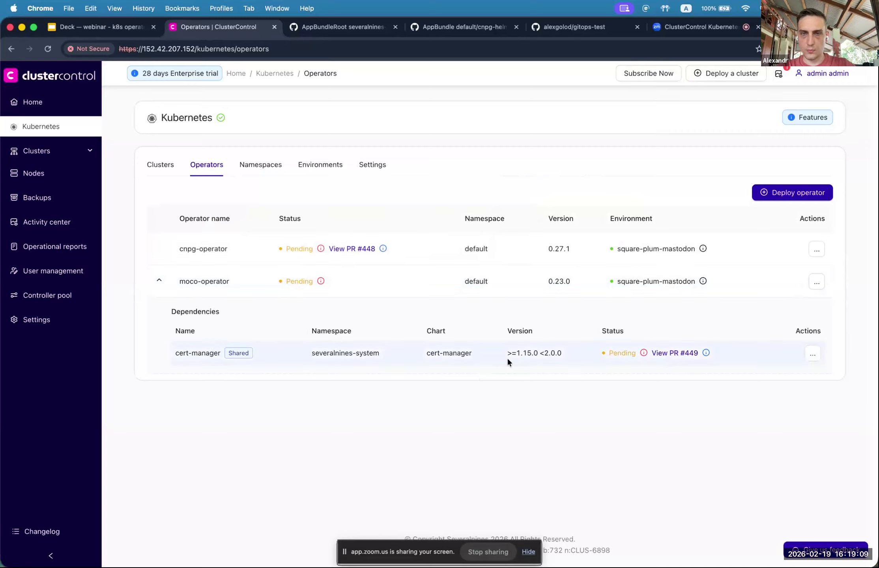
pyautogui.keyDown('super'); pyautogui.click(677, 353); pyautogui.keyUp('super')
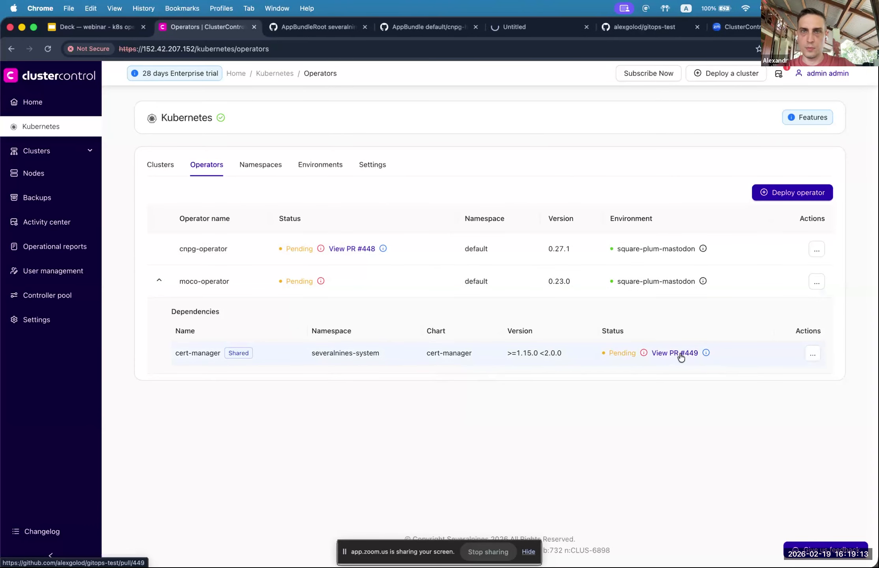
# Step: Review the files changed in cert-manager pull request #449
pyautogui.click(525, 27)
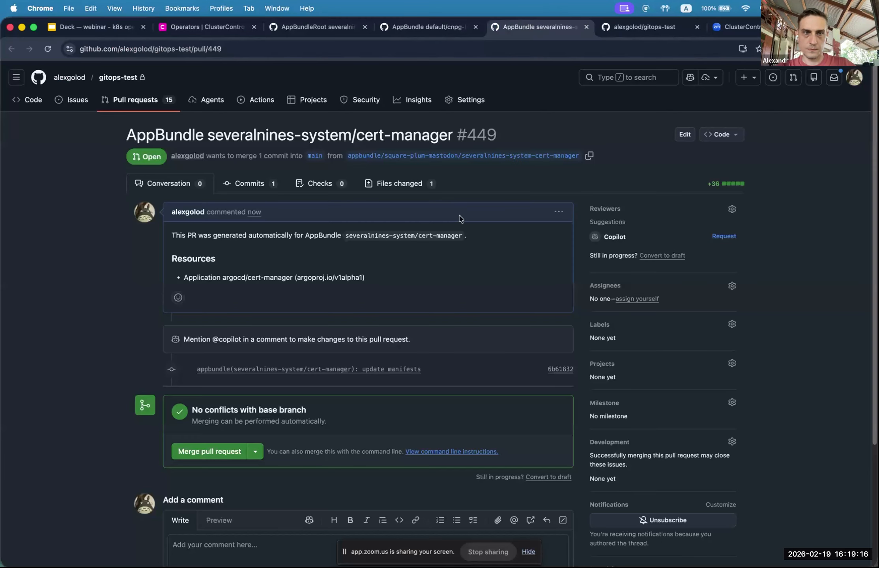
pyautogui.click(415, 184)
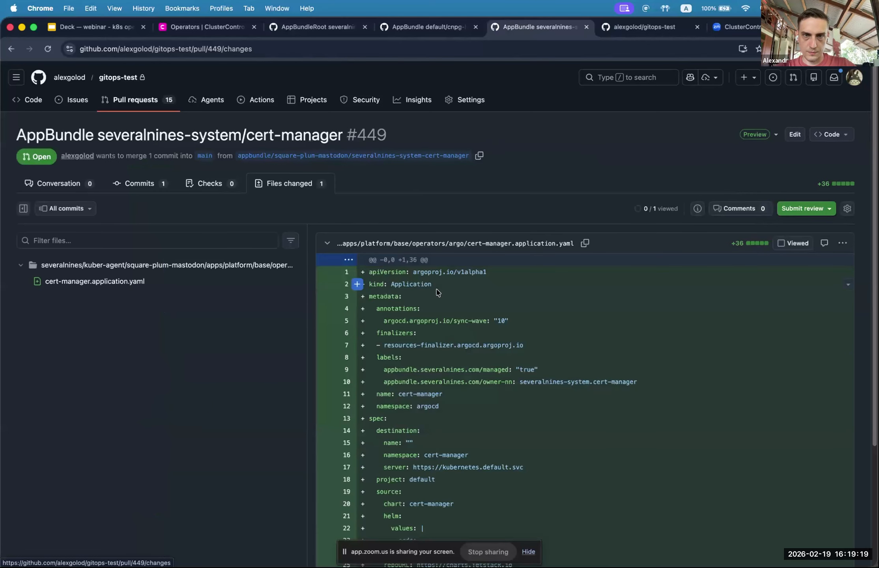
pyautogui.scroll(-1, 423, 280)
pyautogui.scroll(-4, 422, 279)
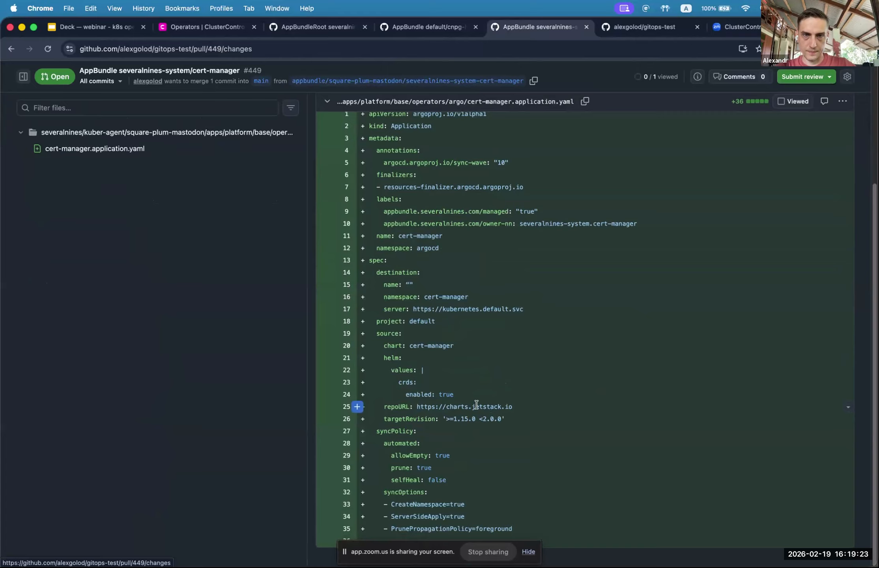
pyautogui.scroll(5, 476, 405)
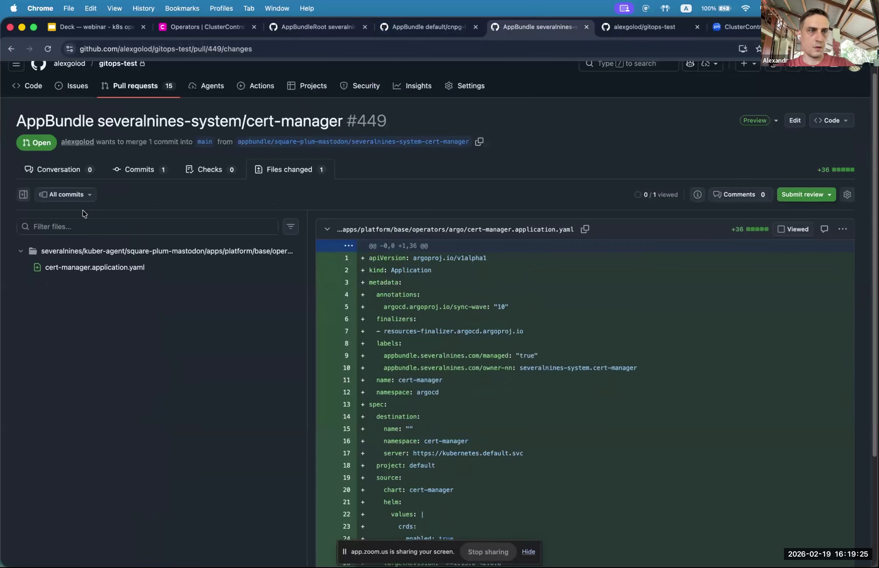
# Step: Merge pull request #449 into main and delete its branch
pyautogui.click(77, 173)
pyautogui.click(217, 451)
pyautogui.click(204, 556)
pyautogui.scroll(-2, 360, 199)
pyautogui.click(531, 368)
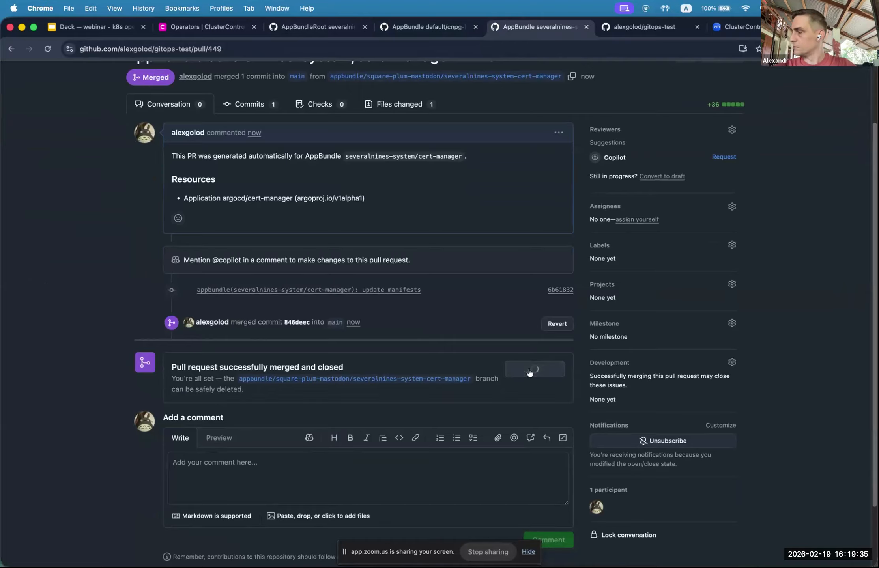
# Step: Close the three AppBundle pull-request browser tabs
pyautogui.middleClick(541, 28)
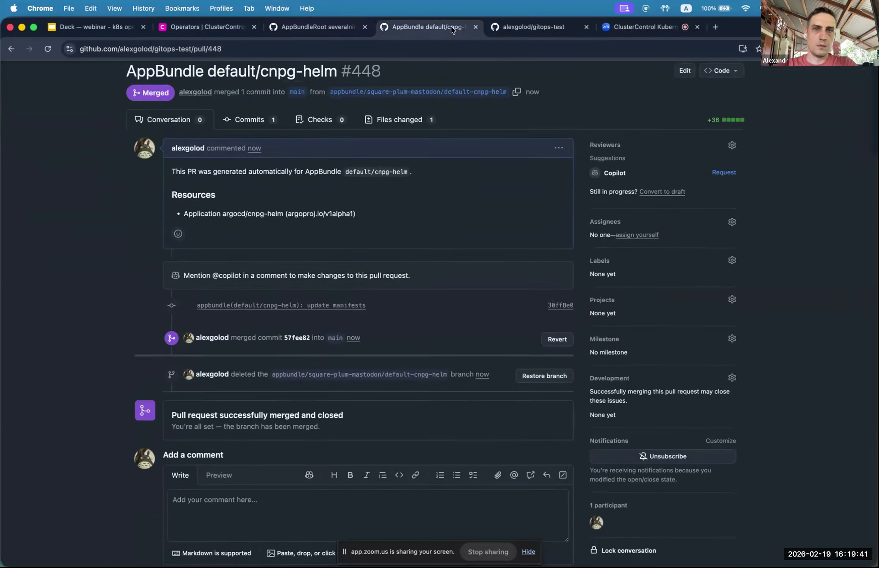
pyautogui.middleClick(454, 28)
pyautogui.middleClick(326, 29)
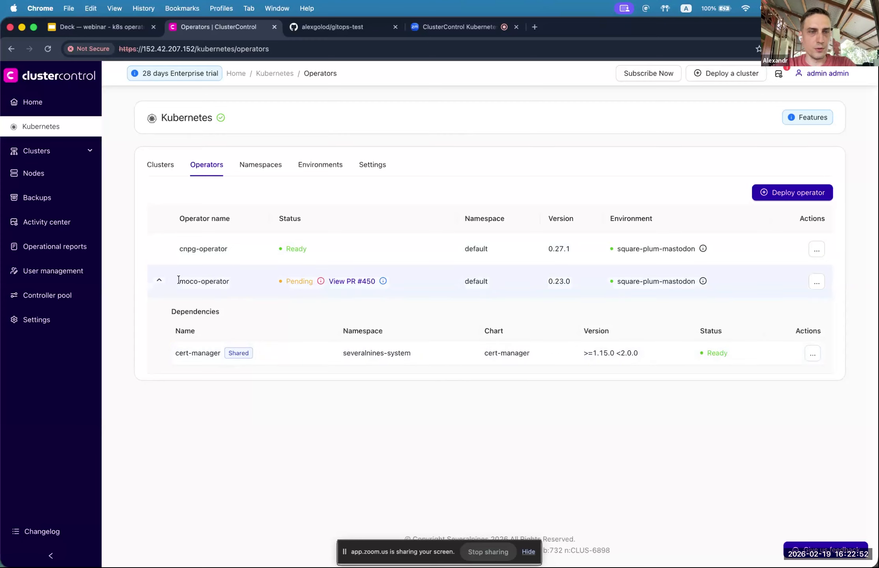
# Step: Collapse moco-operator's dependencies and bring up its moco-helm pull request #450 in GitHub
pyautogui.click(162, 281)
pyautogui.click(348, 281)
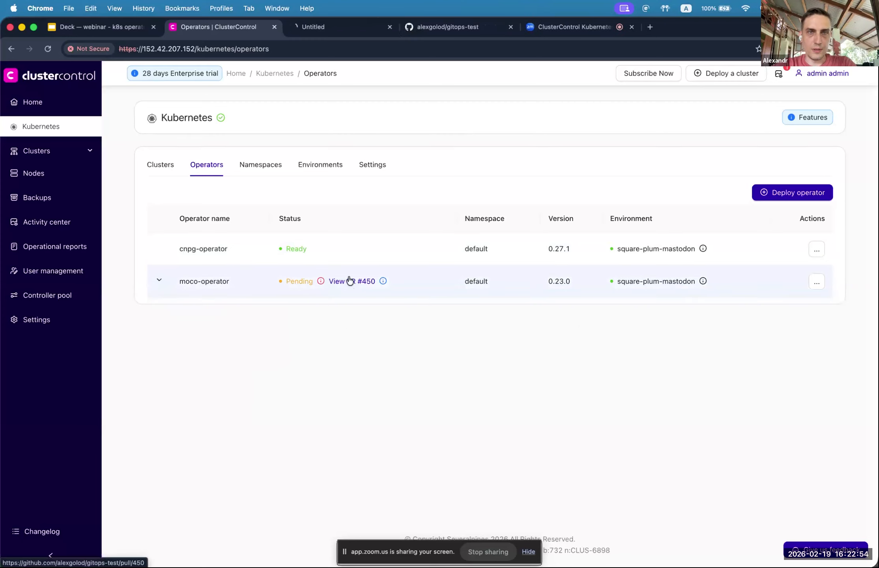
pyautogui.click(341, 29)
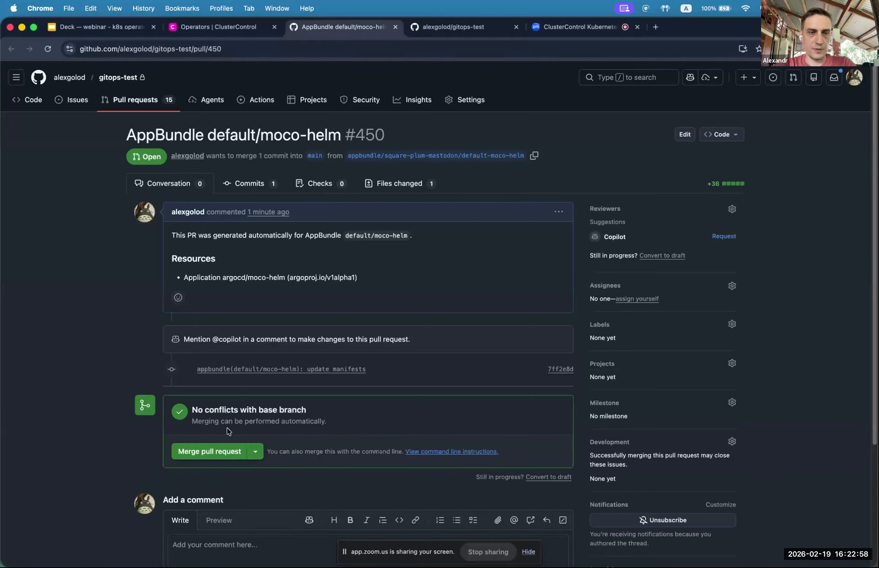
# Step: Merge moco-helm pull request #450 into main, delete its branch, and return to ClusterControl
pyautogui.click(199, 453)
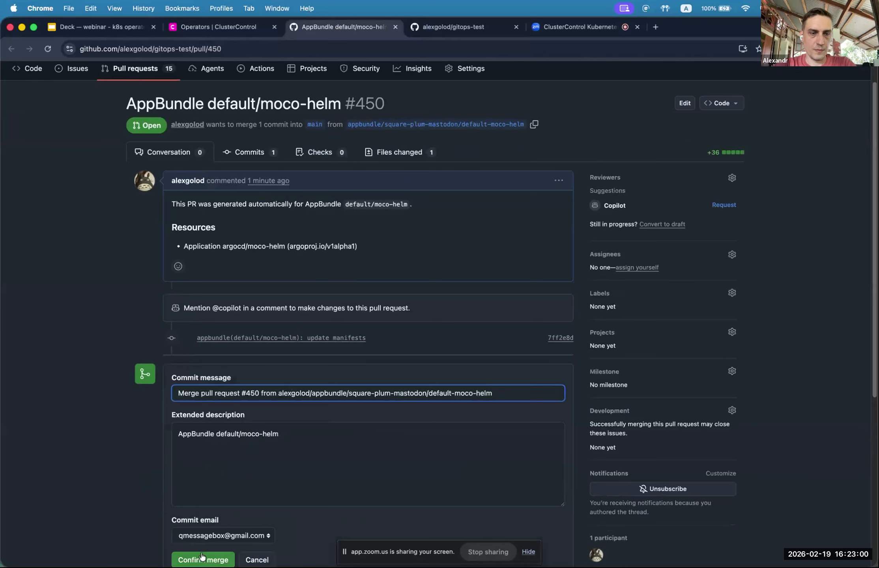
pyautogui.click(200, 560)
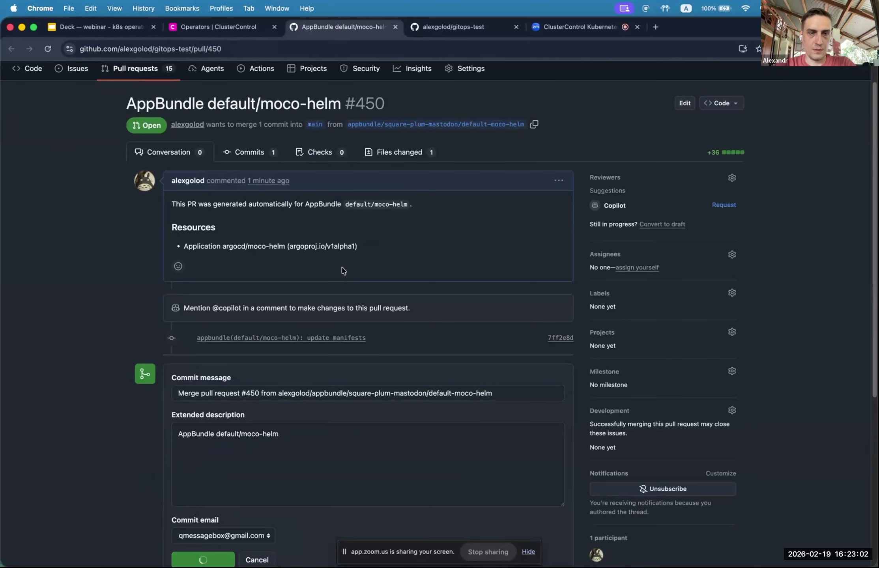
pyautogui.click(517, 380)
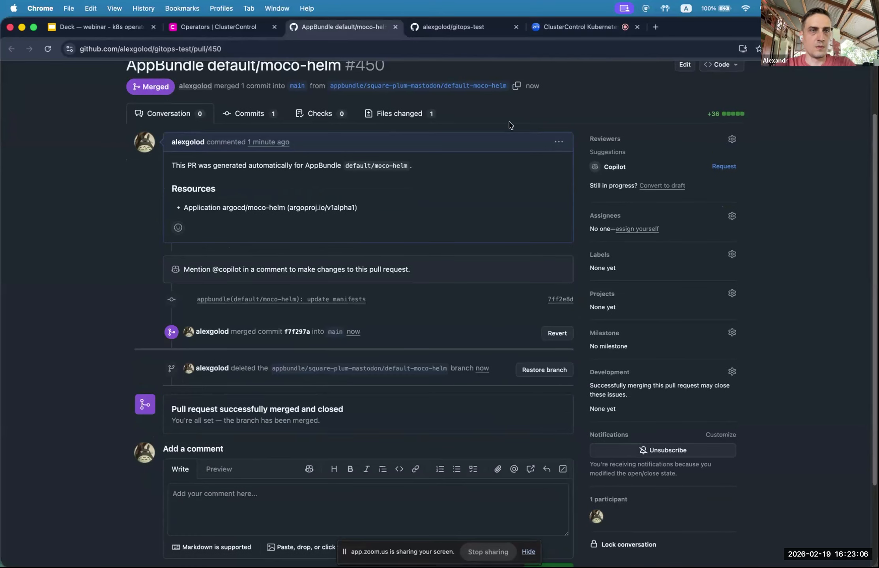
pyautogui.click(217, 26)
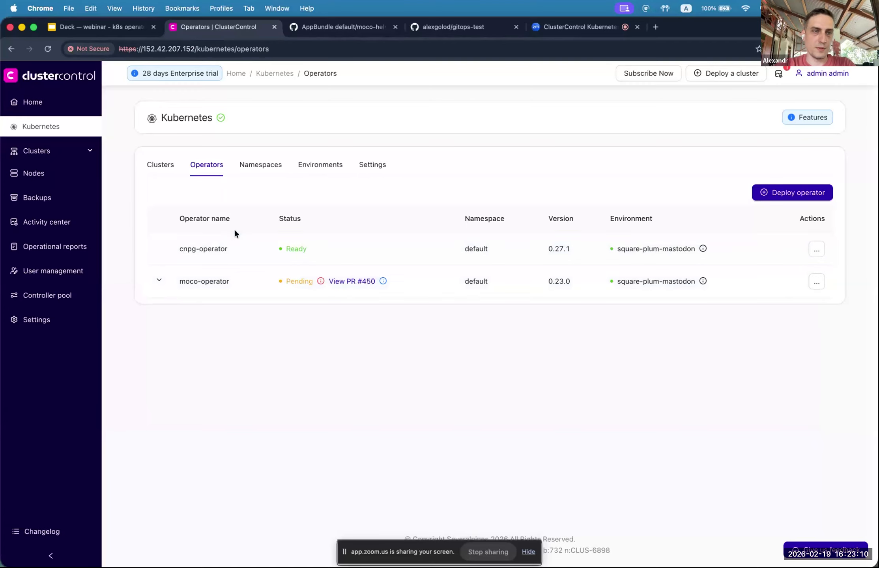
# Step: Start a new cnpg-operator database cluster named c1 in the default namespace
pyautogui.click(164, 170)
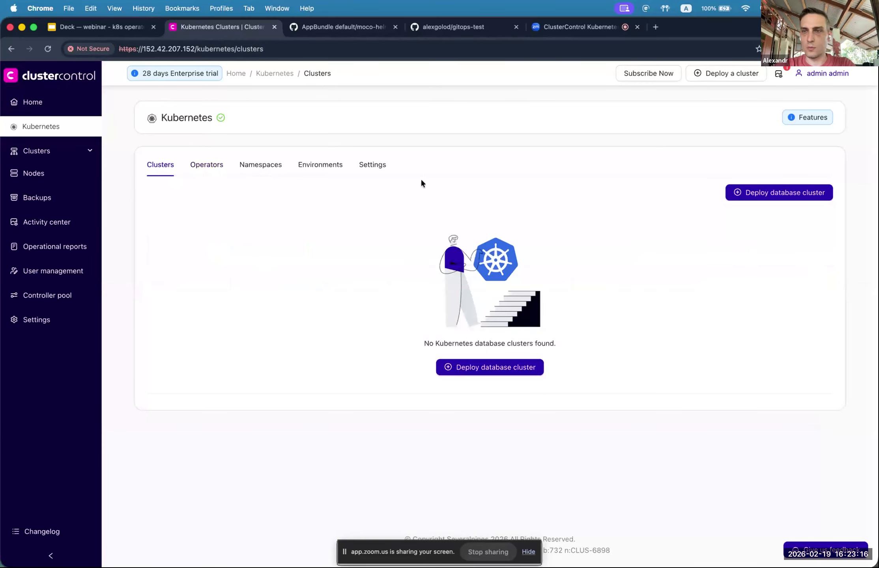
pyautogui.click(765, 195)
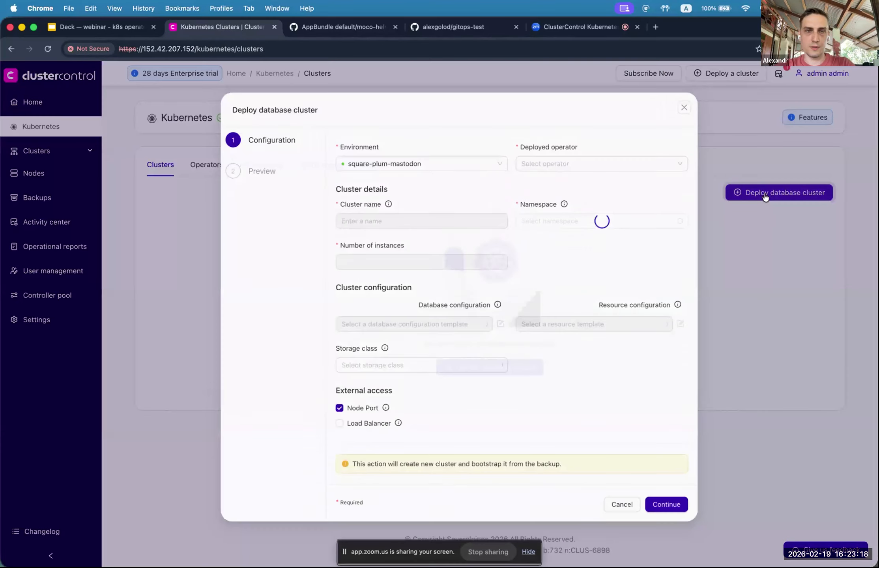
pyautogui.click(534, 164)
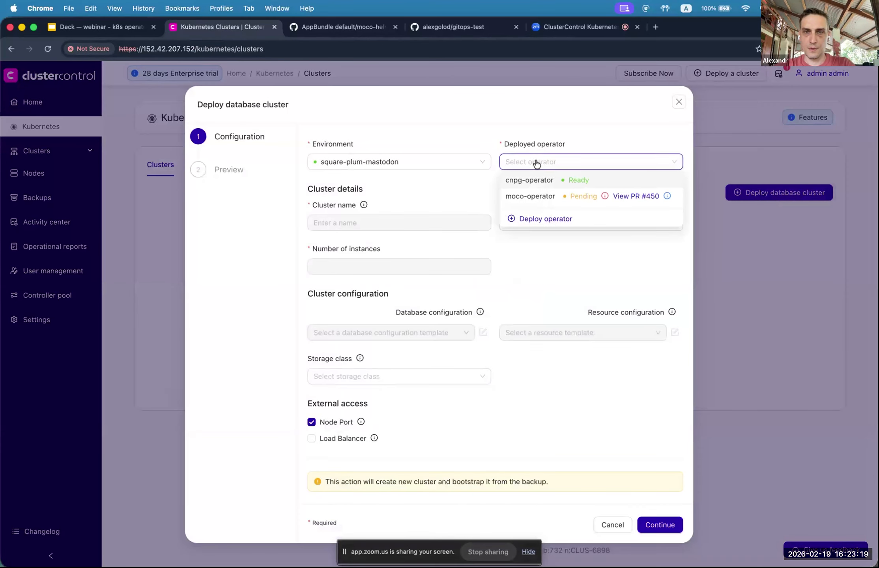
pyautogui.click(562, 185)
pyautogui.click(391, 221)
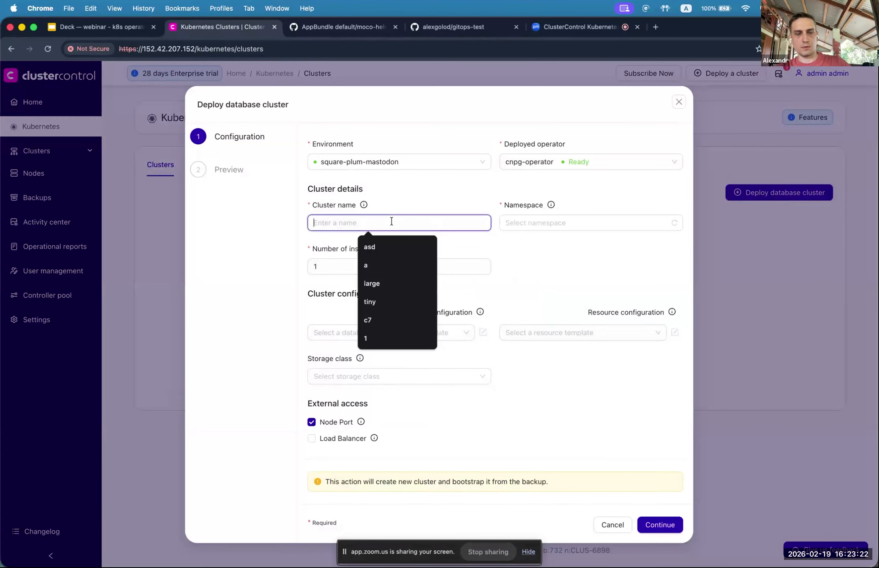
pyautogui.write('c1')
pyautogui.click(542, 228)
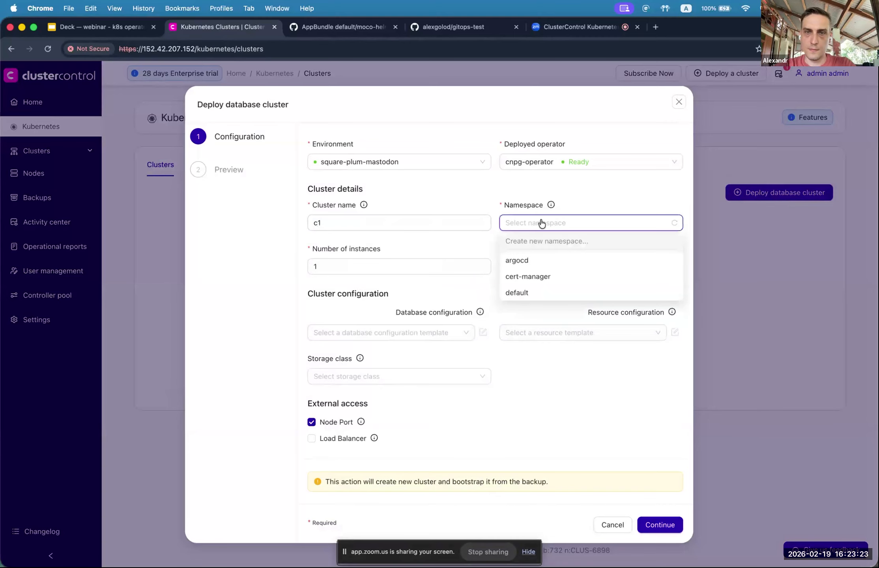
pyautogui.click(526, 295)
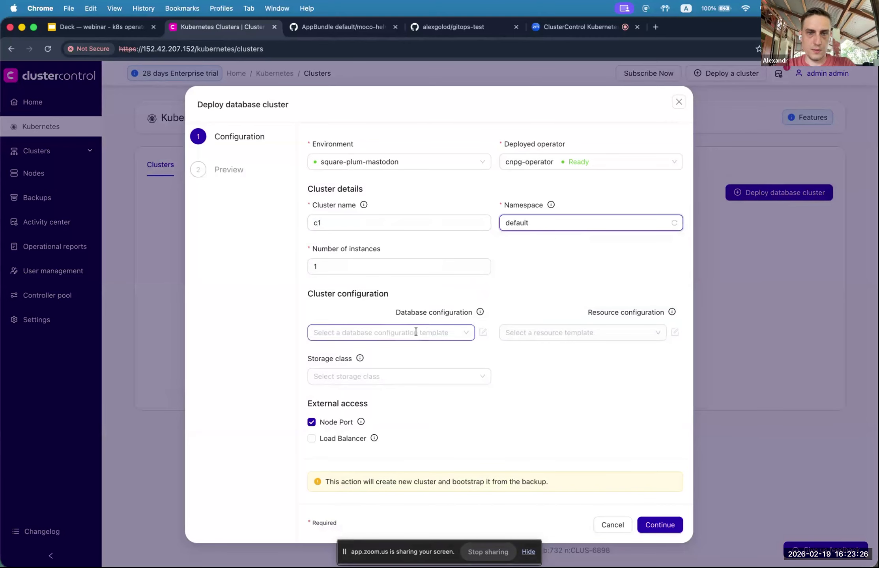
# Step: Choose the tiny database and tiny resource templates and set instances to 3
pyautogui.click(398, 331)
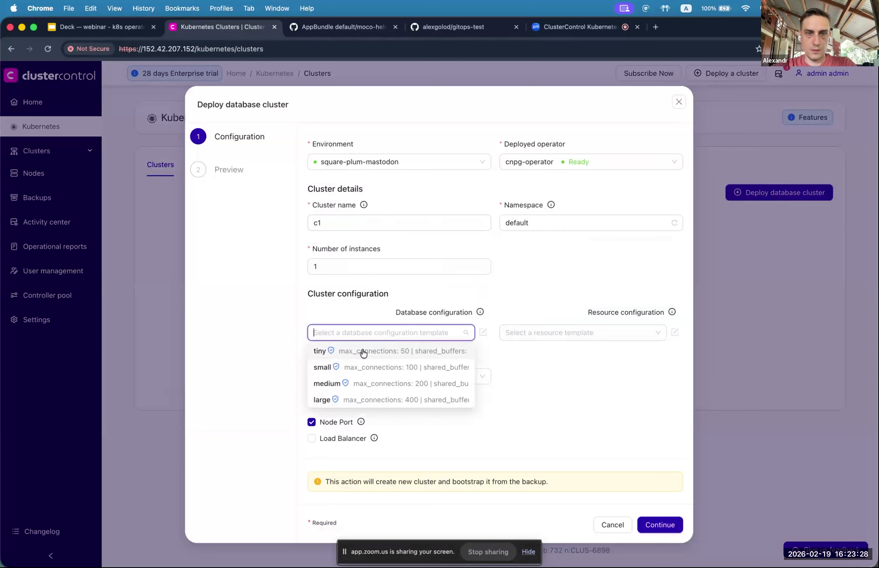
pyautogui.click(349, 352)
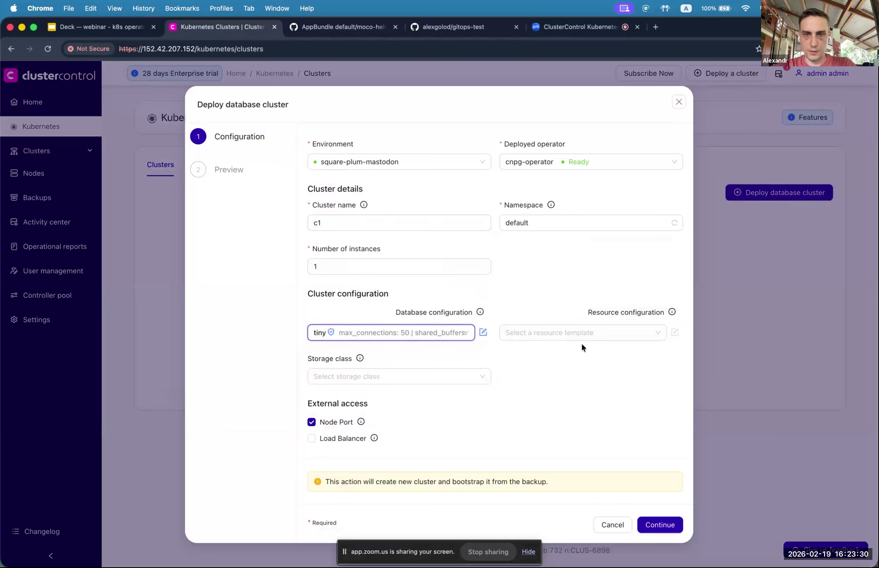
pyautogui.click(580, 334)
pyautogui.click(537, 353)
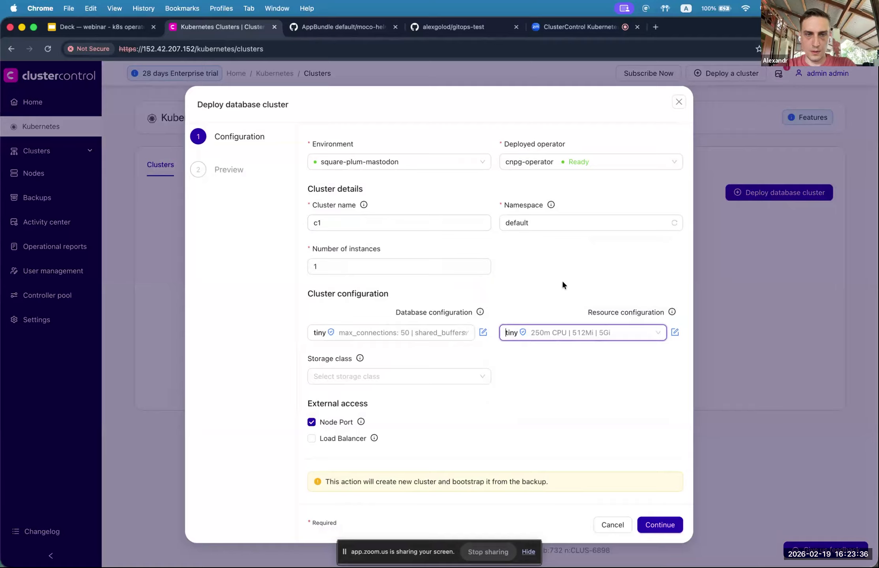
pyautogui.moveTo(312, 404); pyautogui.dragTo(368, 404)
pyautogui.click(368, 404)
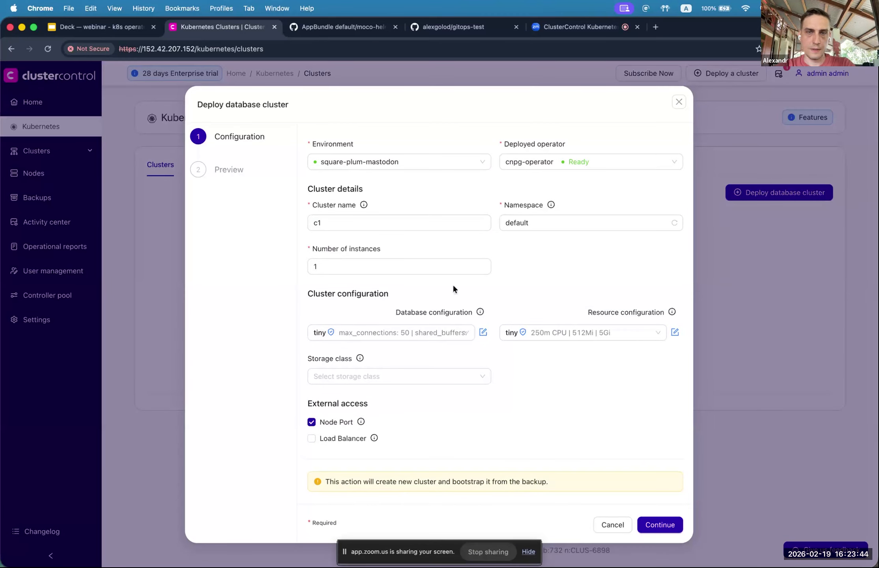
pyautogui.click(369, 264)
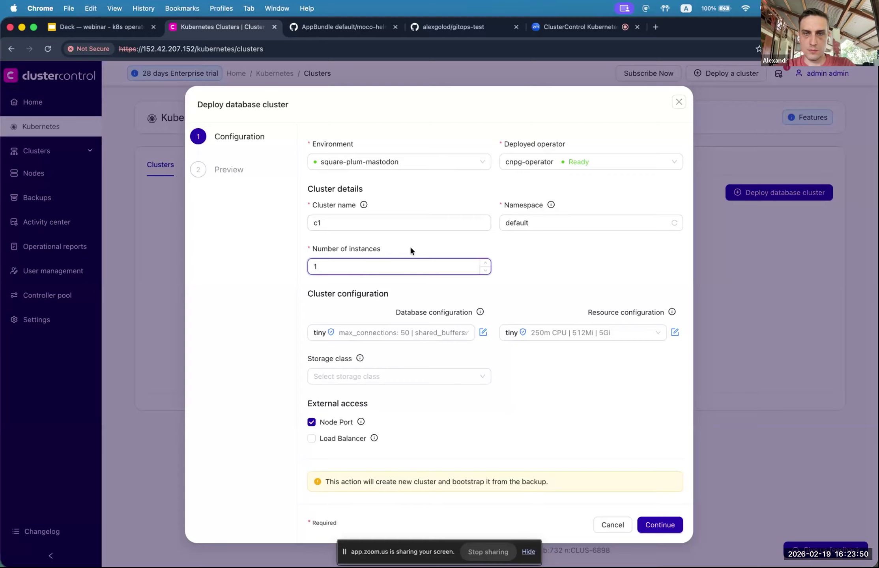
pyautogui.doubleClick(485, 263)
# Step: Review the c1 preview, create the deployment, and view the operators list
pyautogui.click(657, 520)
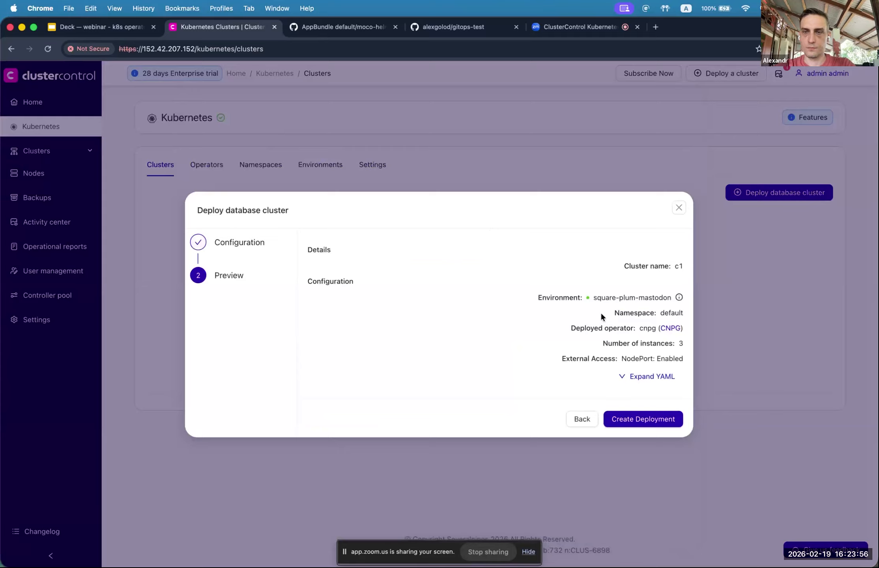
pyautogui.click(633, 421)
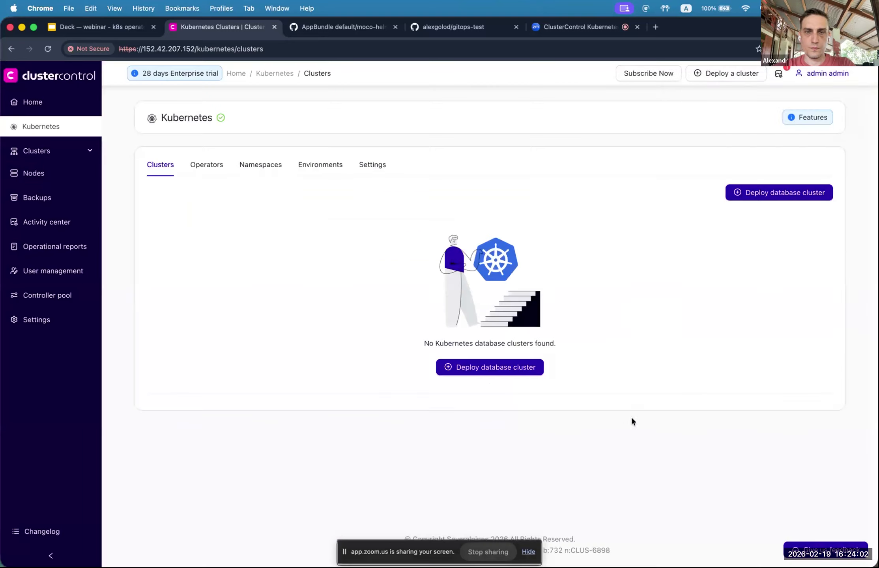
pyautogui.click(218, 164)
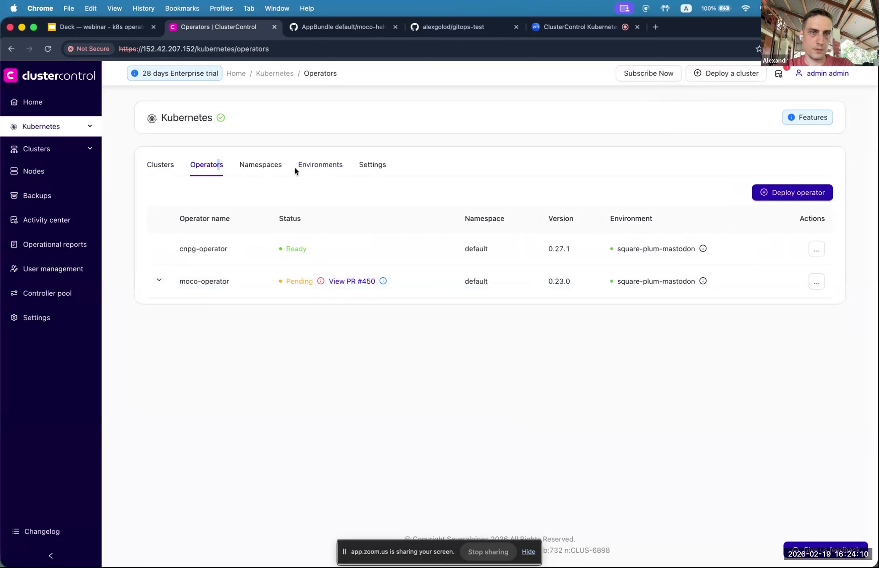
# Step: Check the Environments page, then go back to the database clusters list
pyautogui.click(308, 168)
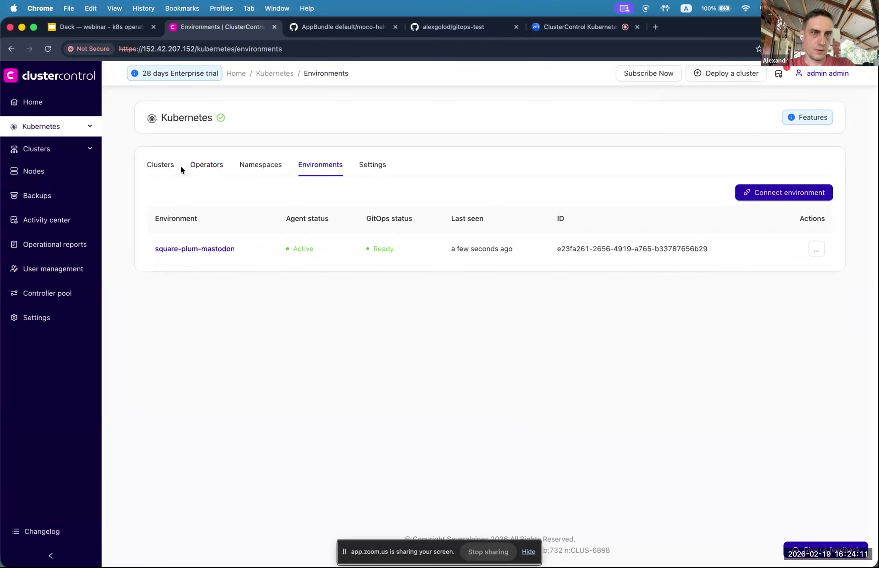
pyautogui.click(160, 167)
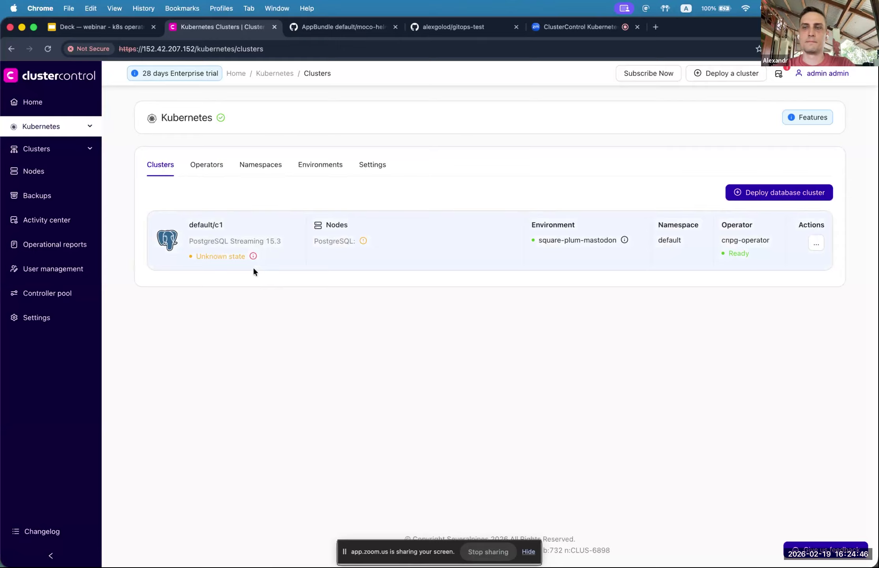
pyautogui.click(817, 243)
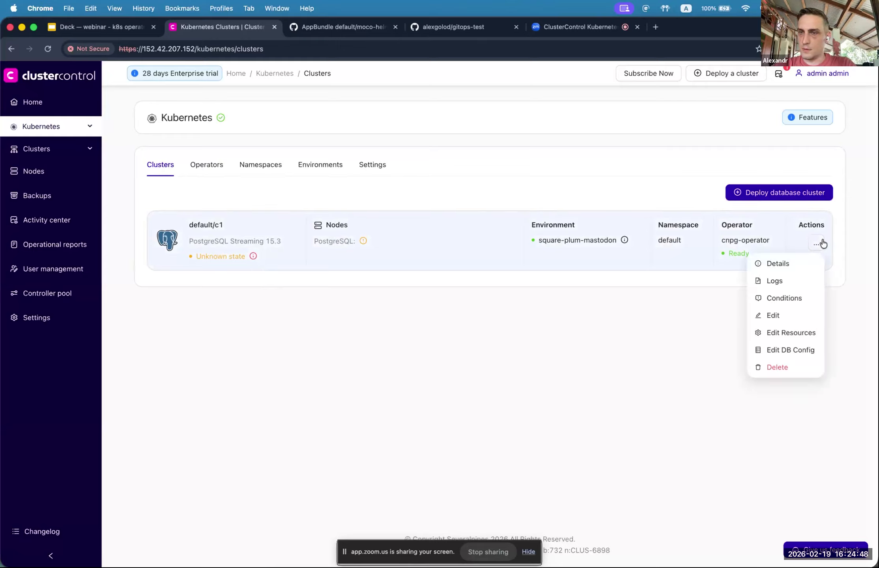
pyautogui.click(210, 268)
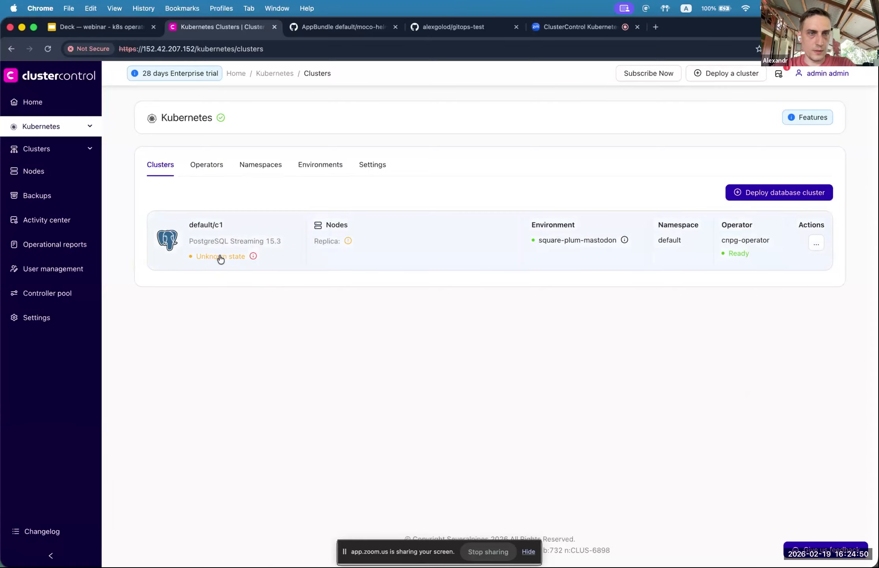
pyautogui.click(815, 246)
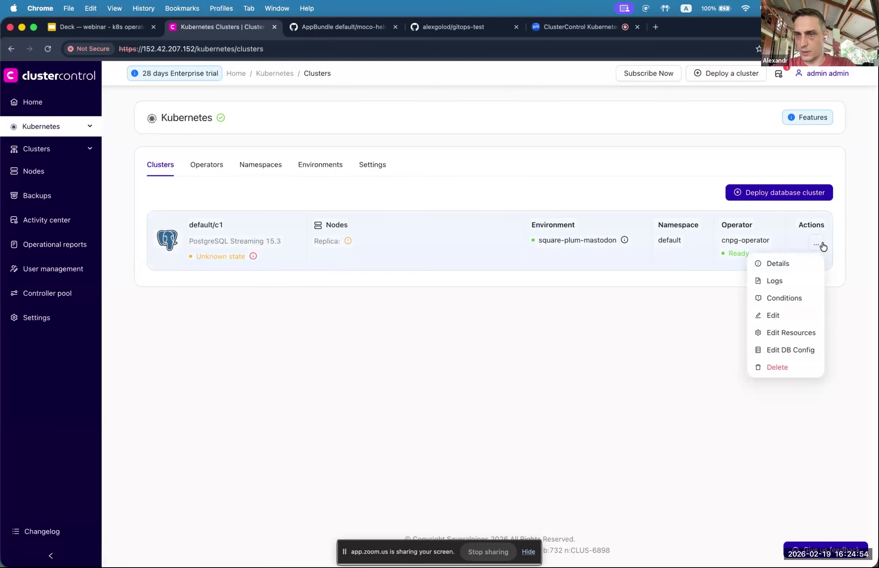
pyautogui.click(773, 281)
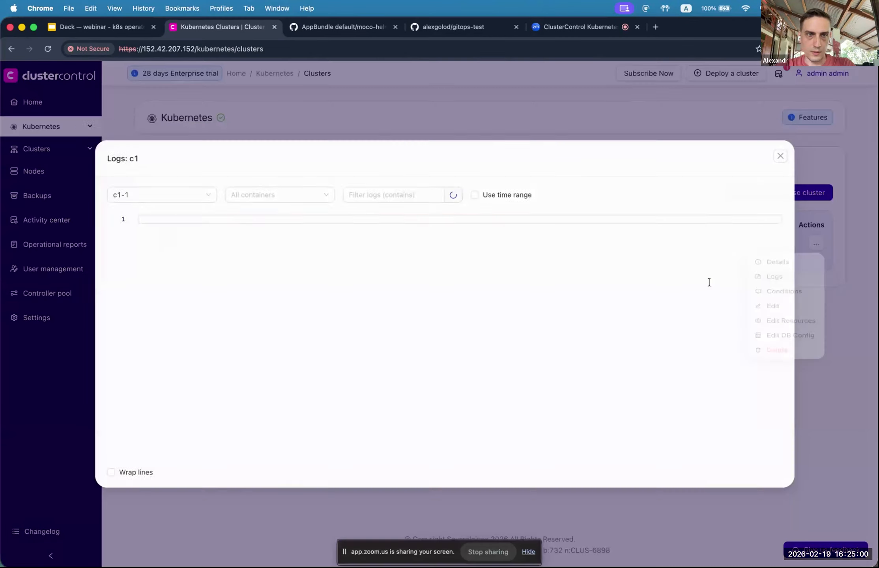
pyautogui.click(782, 137)
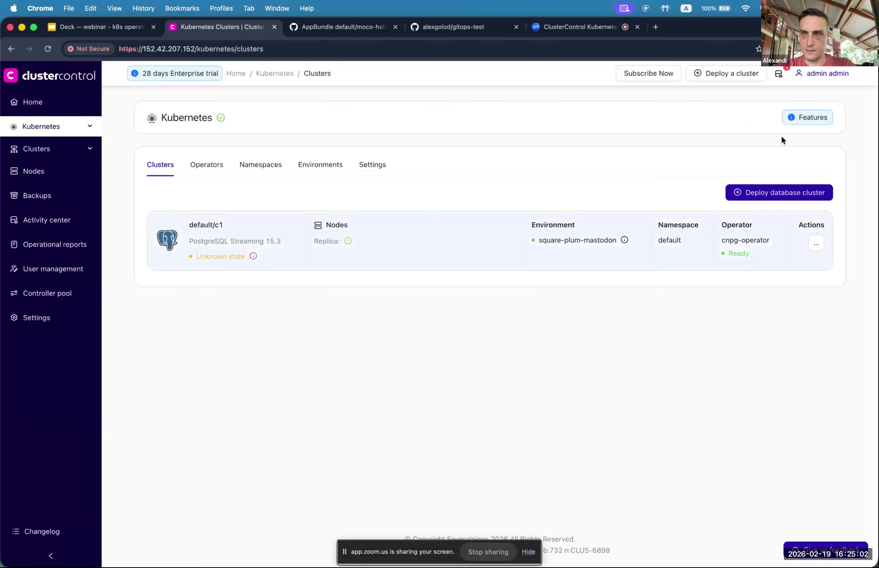
pyautogui.click(816, 246)
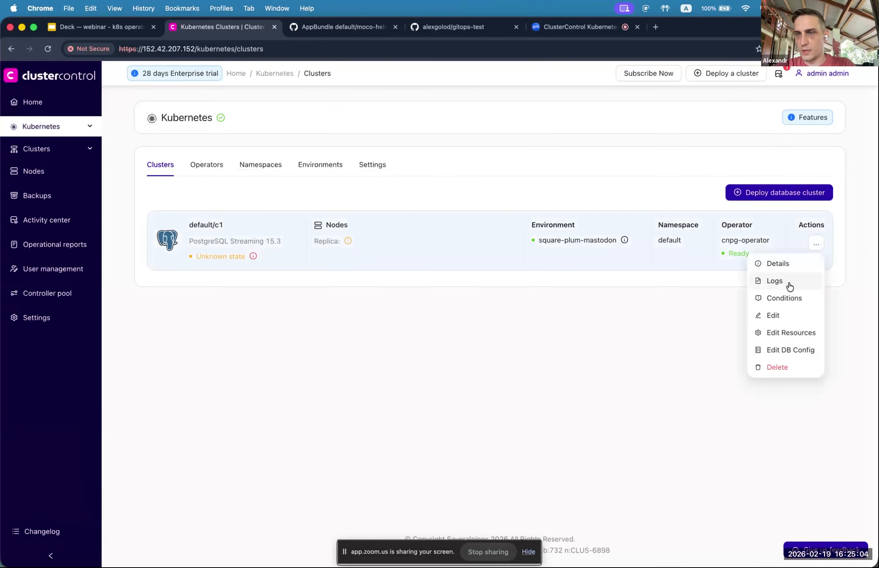
pyautogui.click(774, 316)
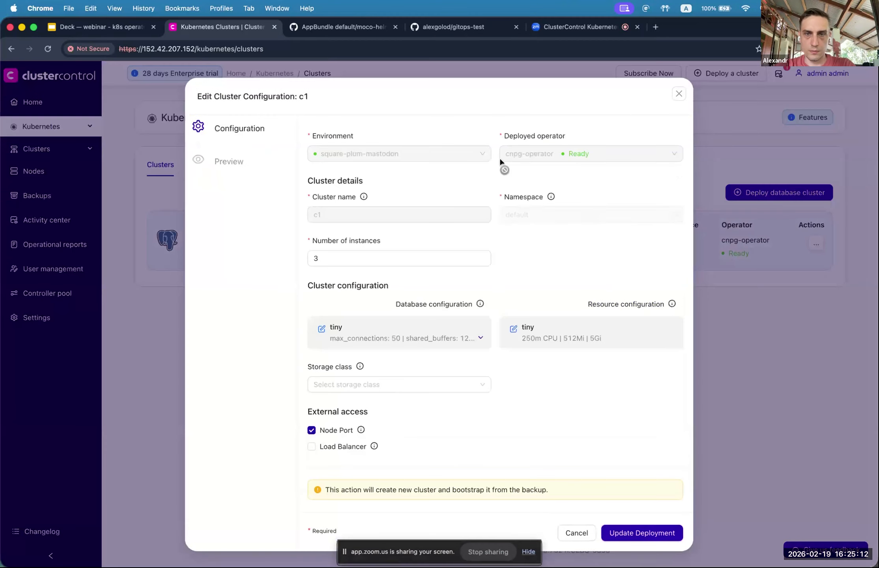
pyautogui.click(679, 94)
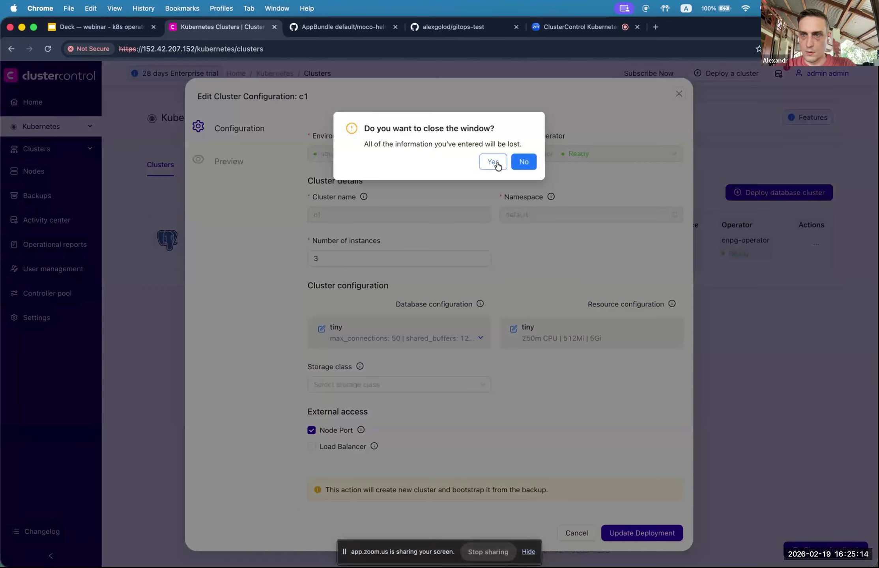
pyautogui.click(497, 160)
pyautogui.click(816, 244)
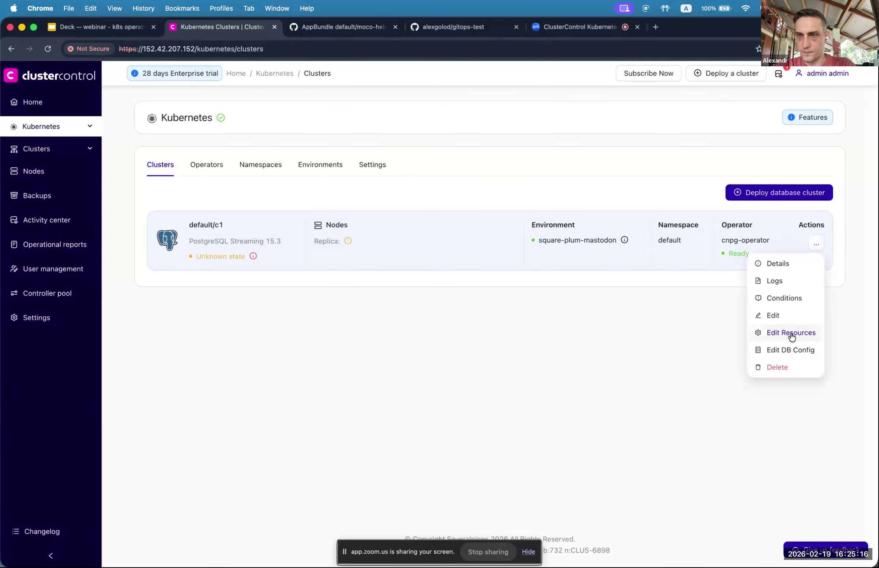
# Step: Look at c1's resource settings and template list, then close without changes
pyautogui.click(791, 334)
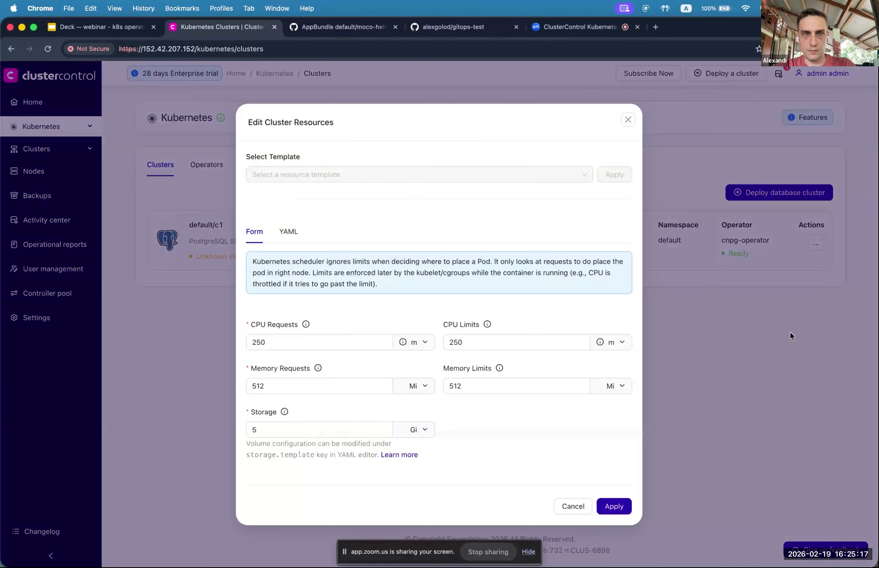
pyautogui.click(448, 173)
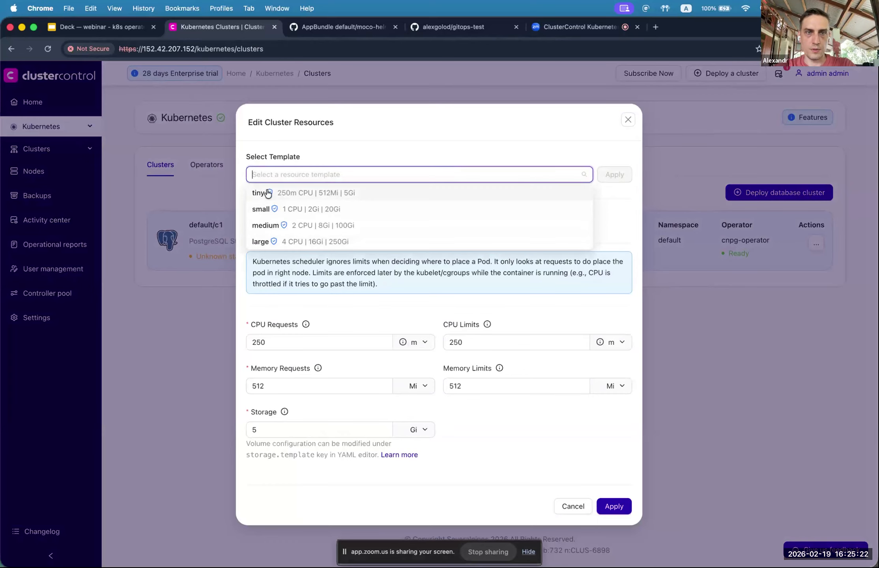
pyautogui.click(368, 327)
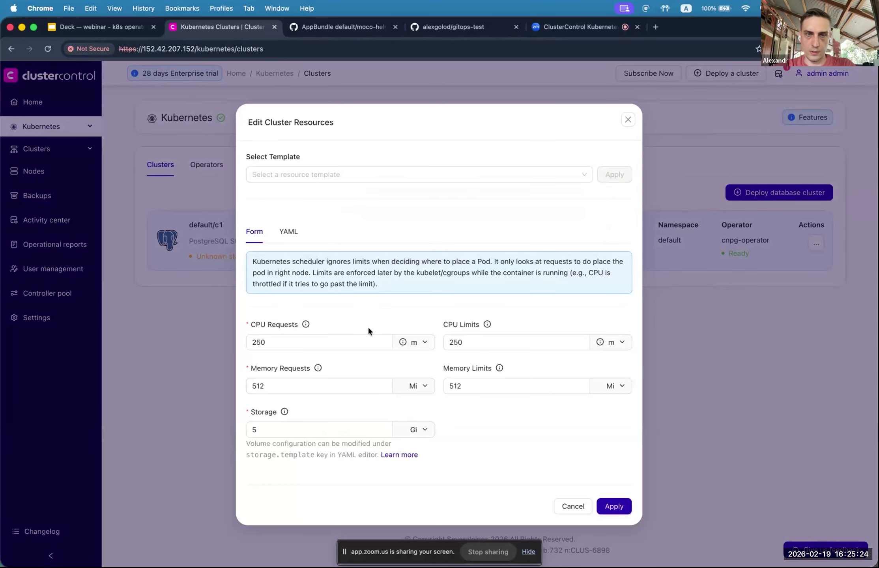
pyautogui.click(628, 120)
# Step: View c1's database configuration, close it unchanged, and go to Kubernetes Settings
pyautogui.click(817, 246)
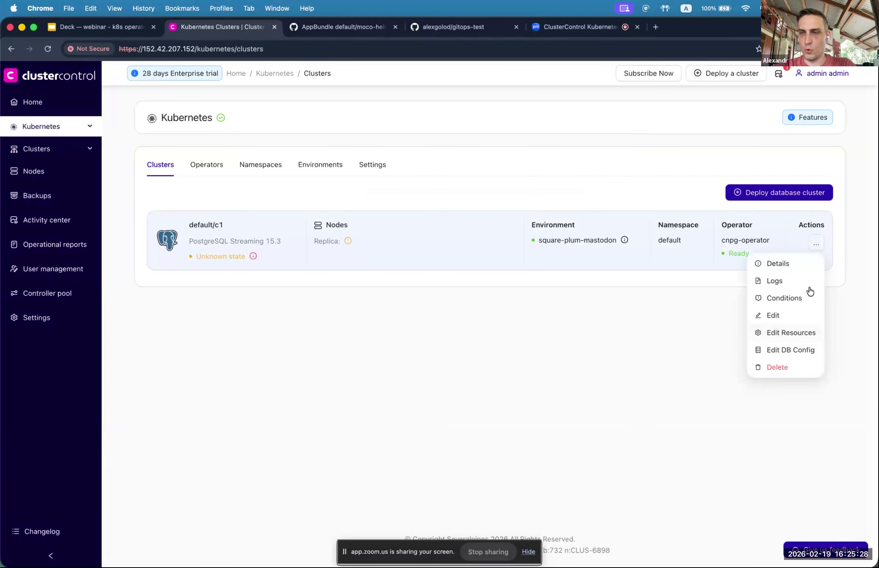
pyautogui.click(780, 351)
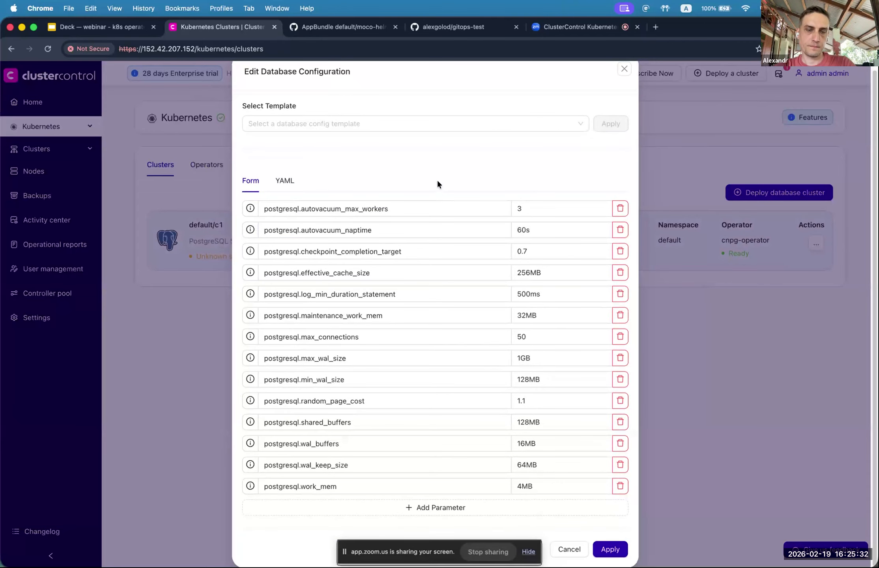
pyautogui.click(625, 70)
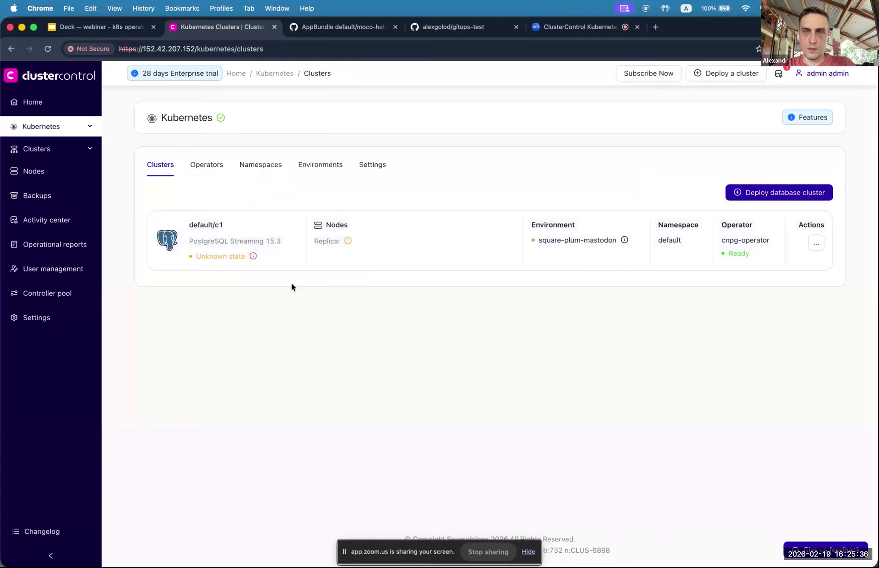
pyautogui.click(374, 166)
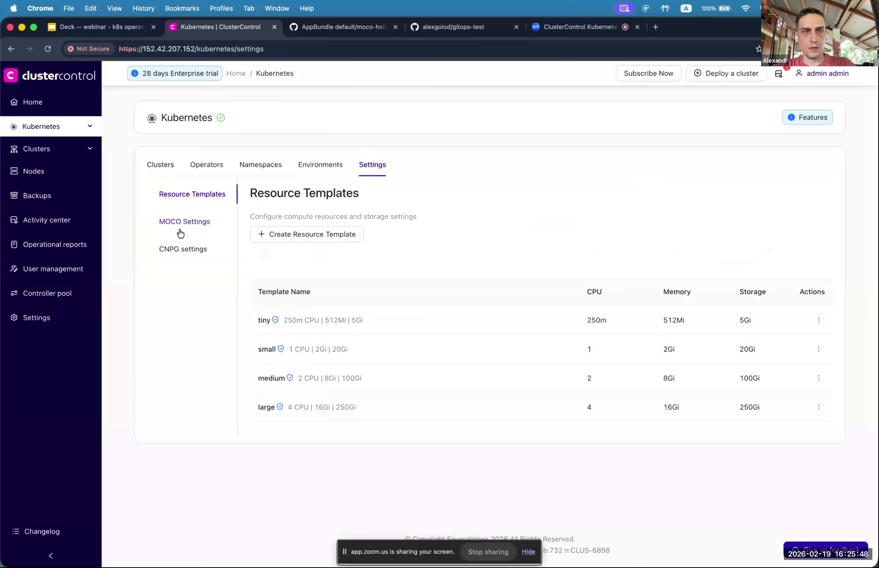
# Step: Check CNPG config templates, then view operators cnpg-operator 0.27.1 and moco-operator 0.23.0
pyautogui.click(182, 249)
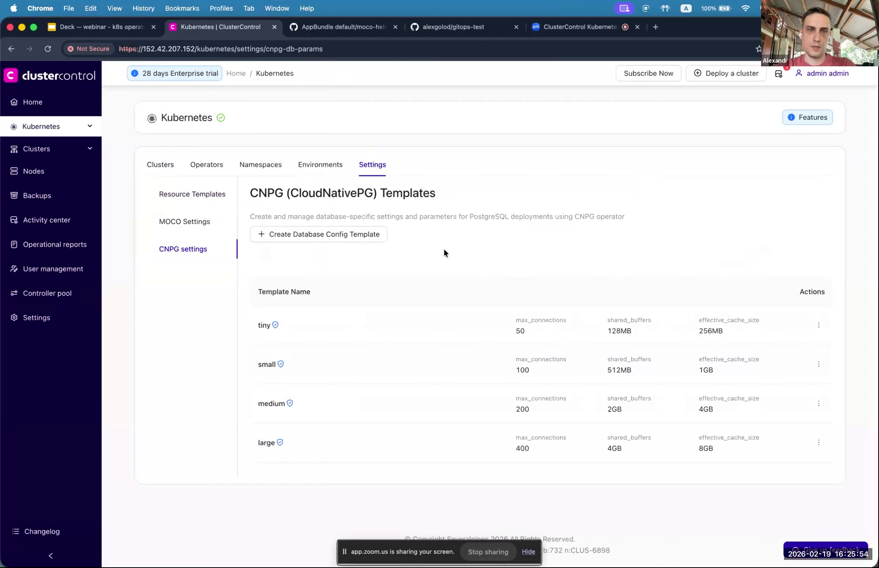
pyautogui.click(160, 166)
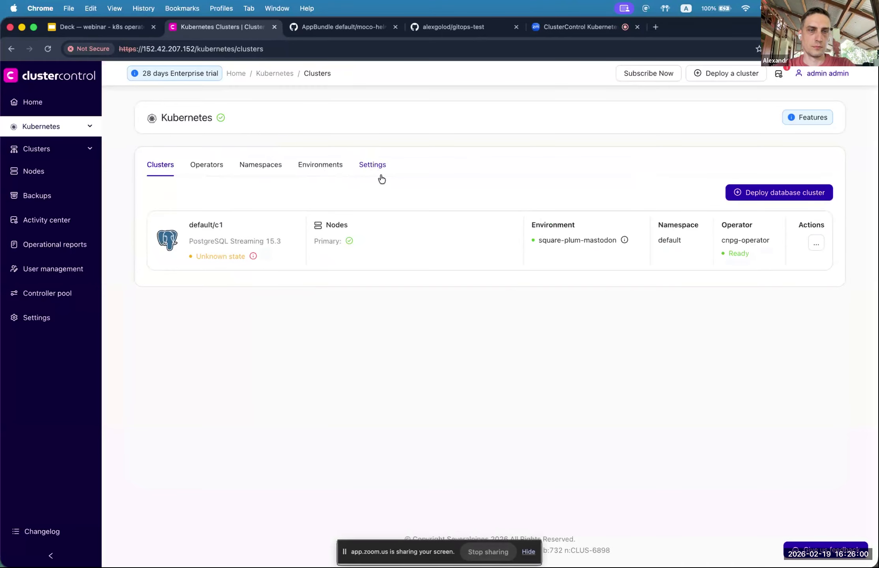
pyautogui.moveTo(253, 257)
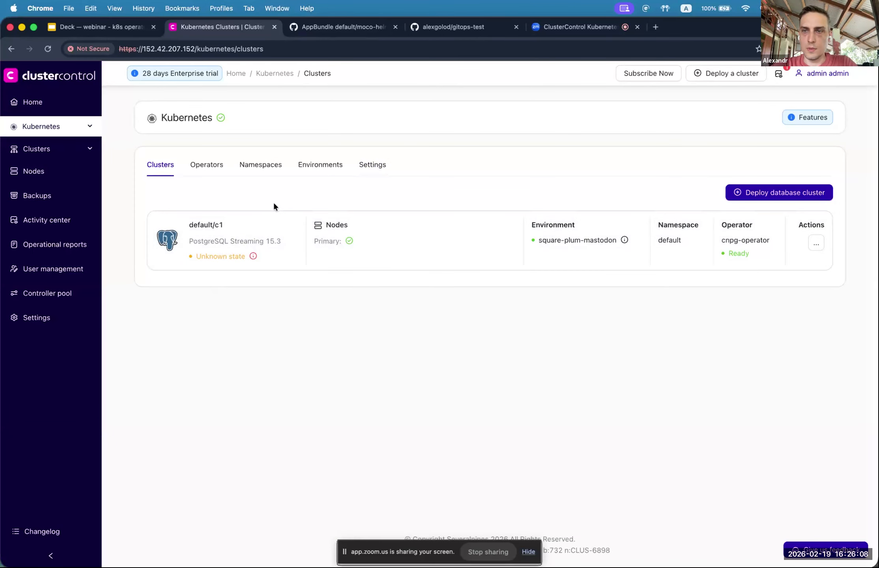
pyautogui.click(207, 173)
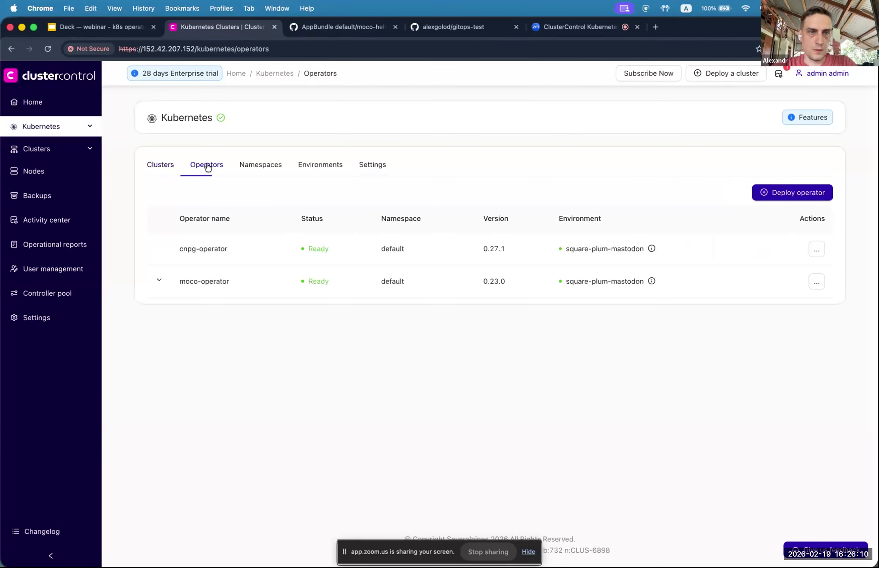
pyautogui.click(165, 171)
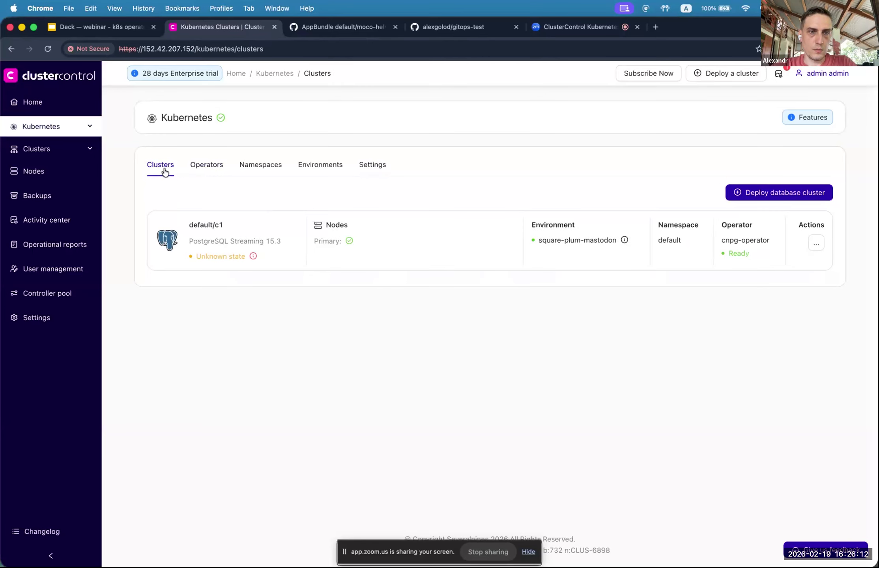
pyautogui.click(764, 194)
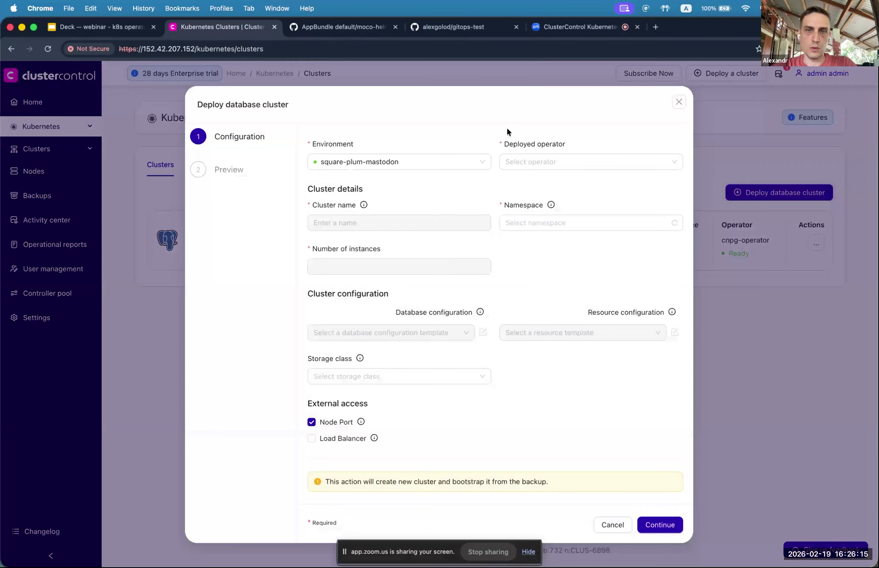
pyautogui.click(558, 162)
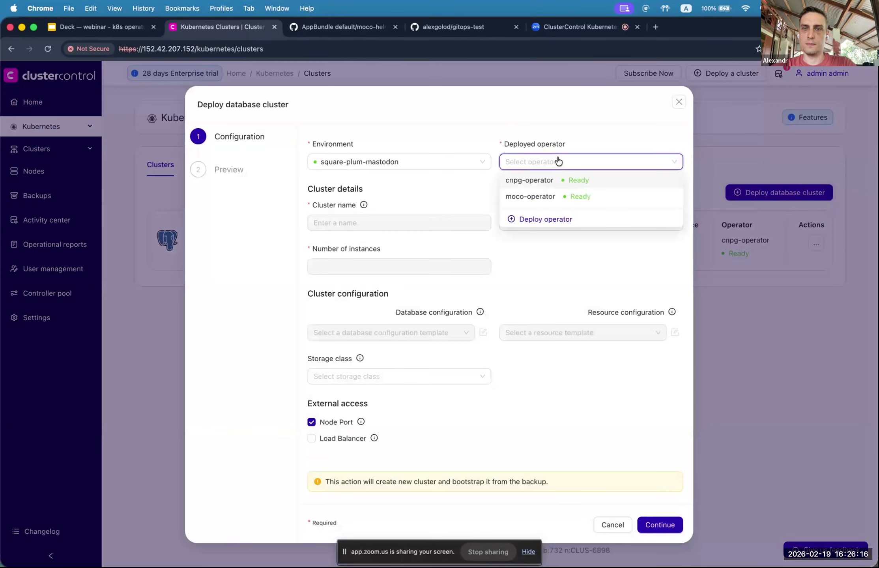
pyautogui.click(537, 196)
pyautogui.click(351, 225)
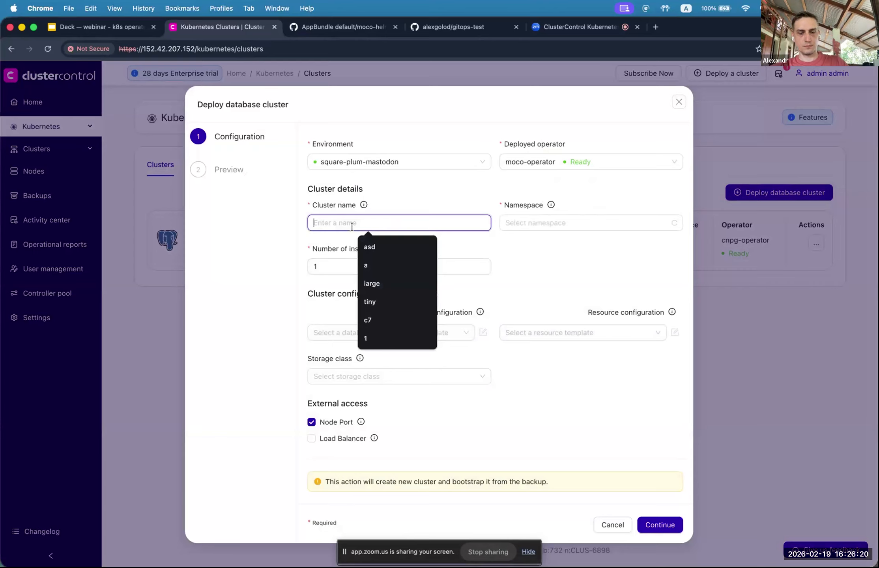
pyautogui.write('m1')
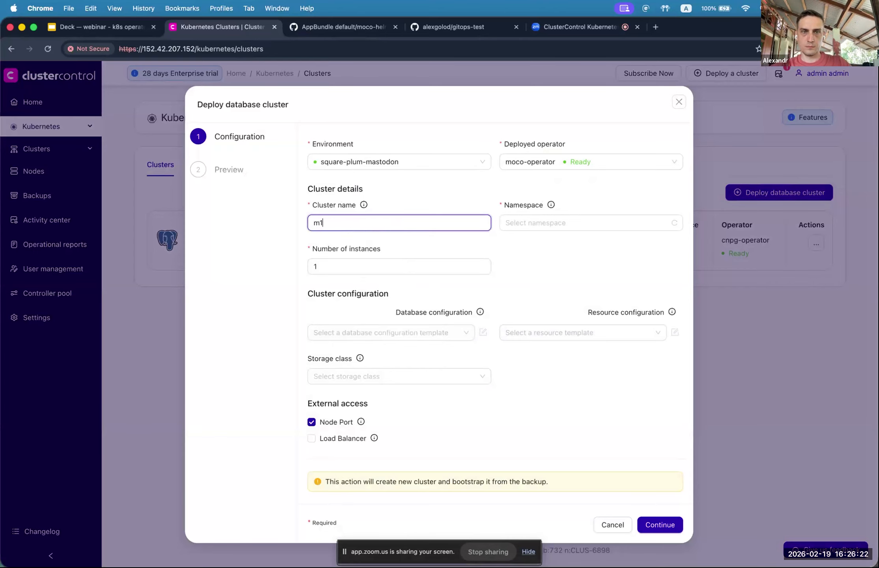
pyautogui.click(528, 228)
pyautogui.click(541, 292)
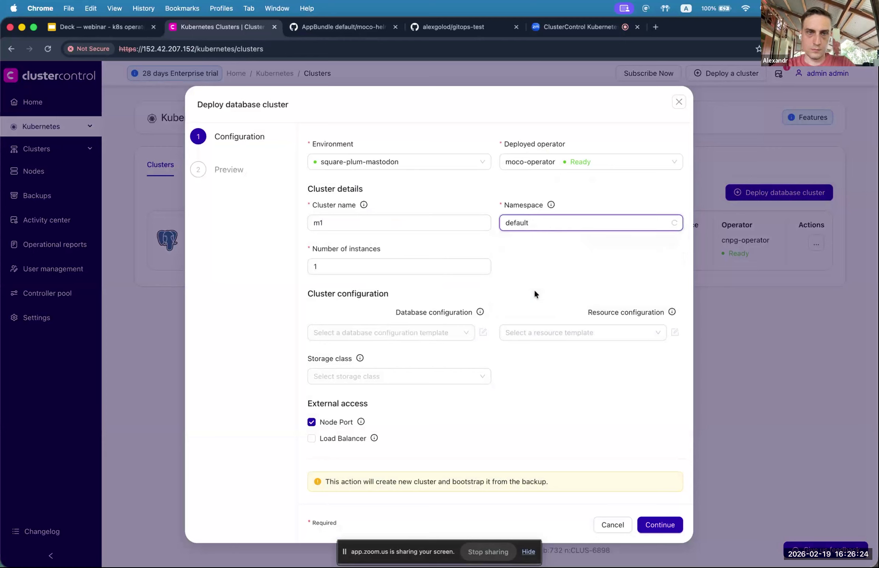
pyautogui.click(422, 328)
pyautogui.click(406, 346)
pyautogui.click(553, 332)
pyautogui.click(542, 351)
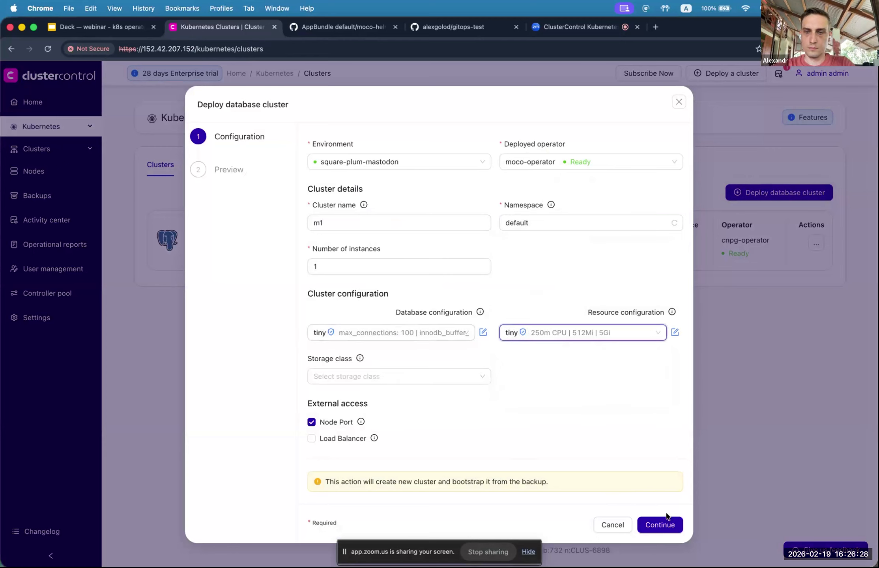
pyautogui.click(328, 440)
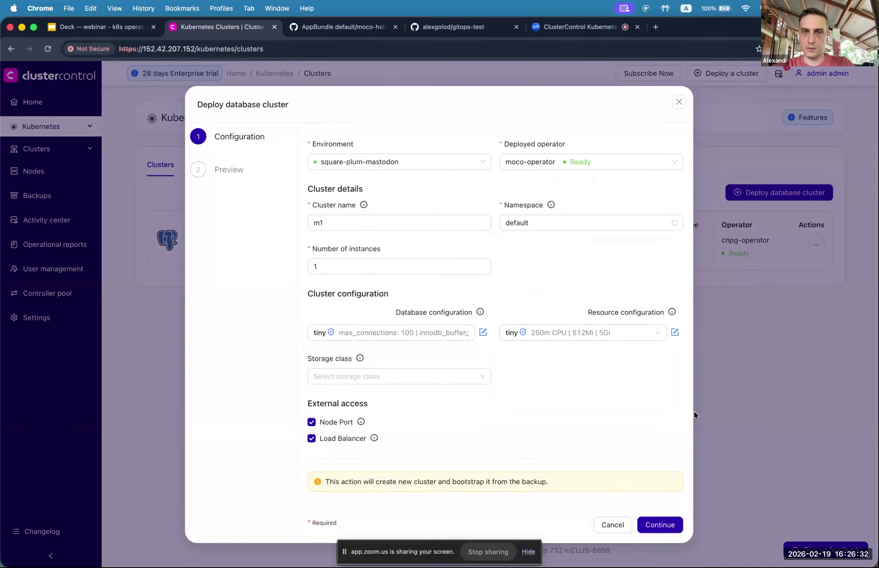
pyautogui.click(670, 528)
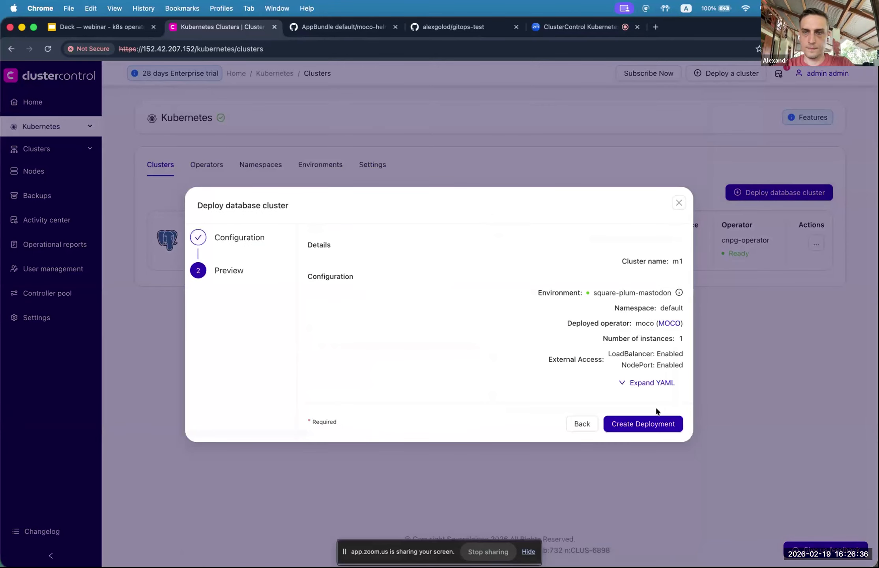
pyautogui.click(638, 424)
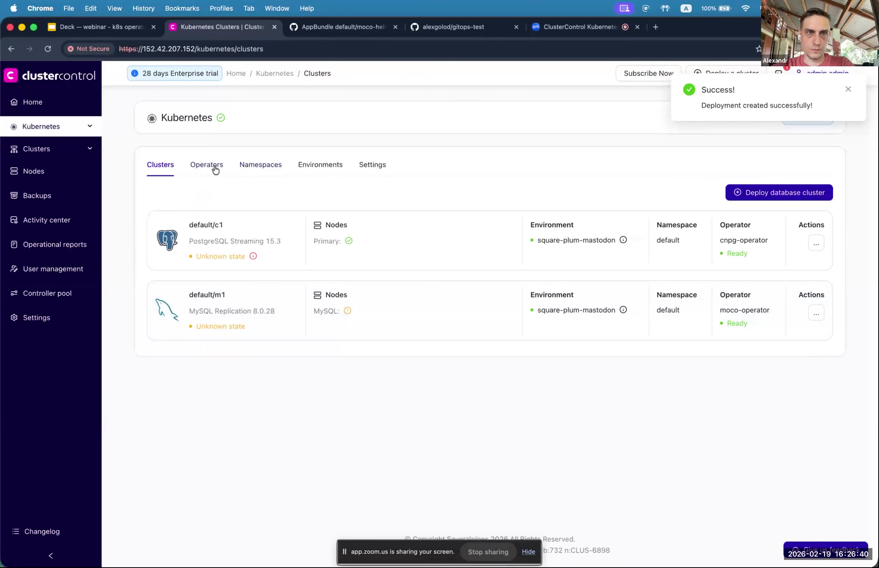
pyautogui.moveTo(311, 165); pyautogui.dragTo(269, 187)
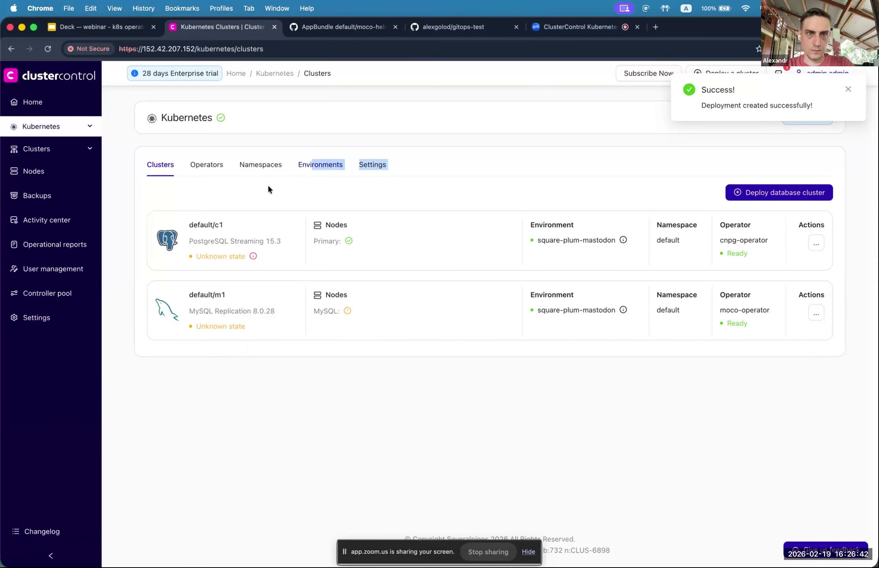
pyautogui.click(269, 188)
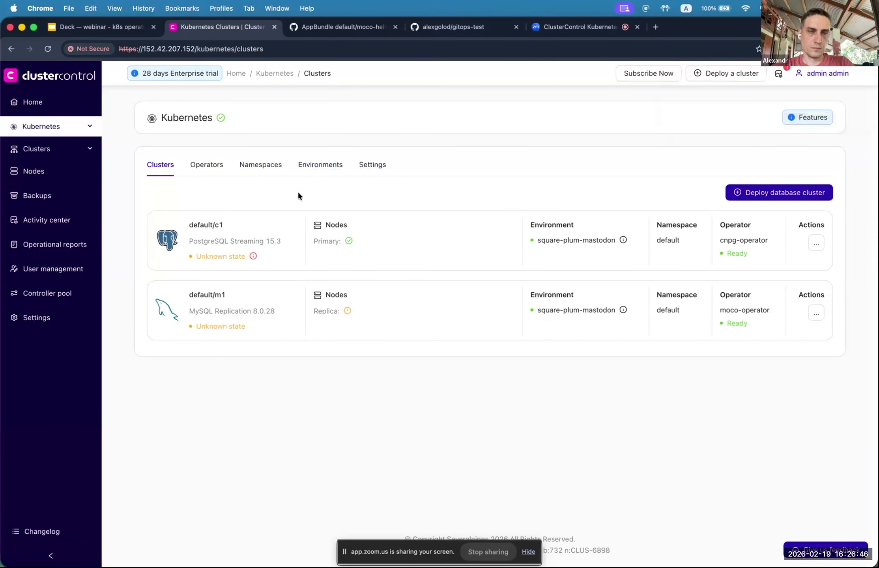
# Step: Open default/c1's details and its Credentials tab, which has no S3 secrets
pyautogui.click(215, 224)
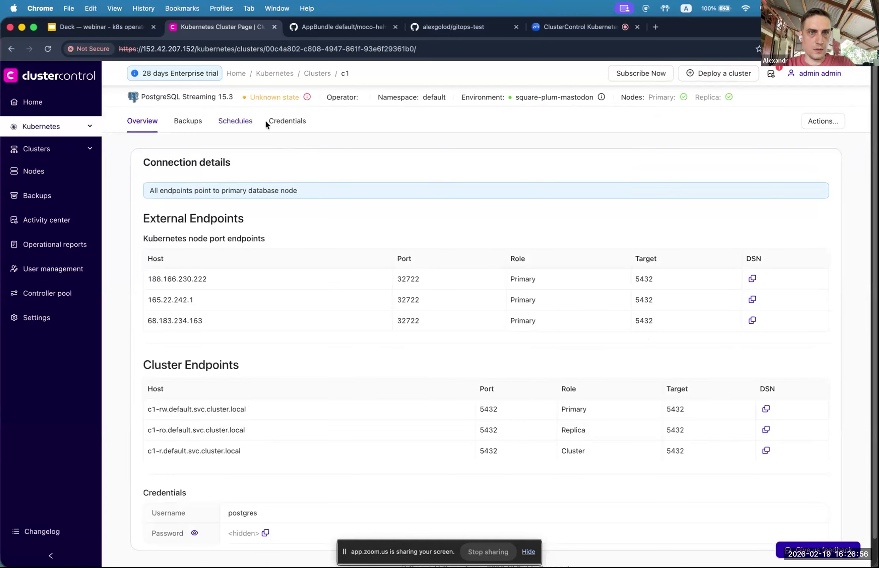
pyautogui.click(290, 125)
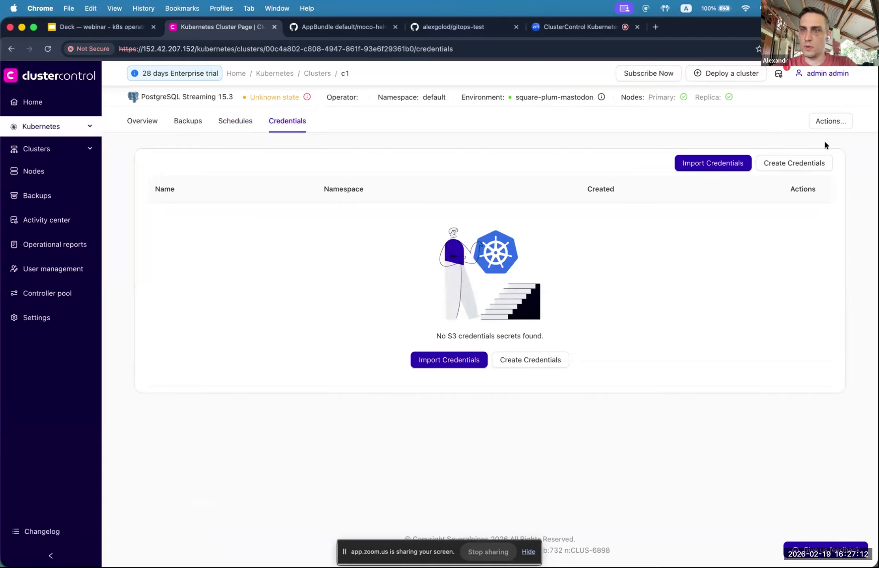
# Step: Choose S3 Compatible as the provider for a new credentials secret
pyautogui.click(769, 169)
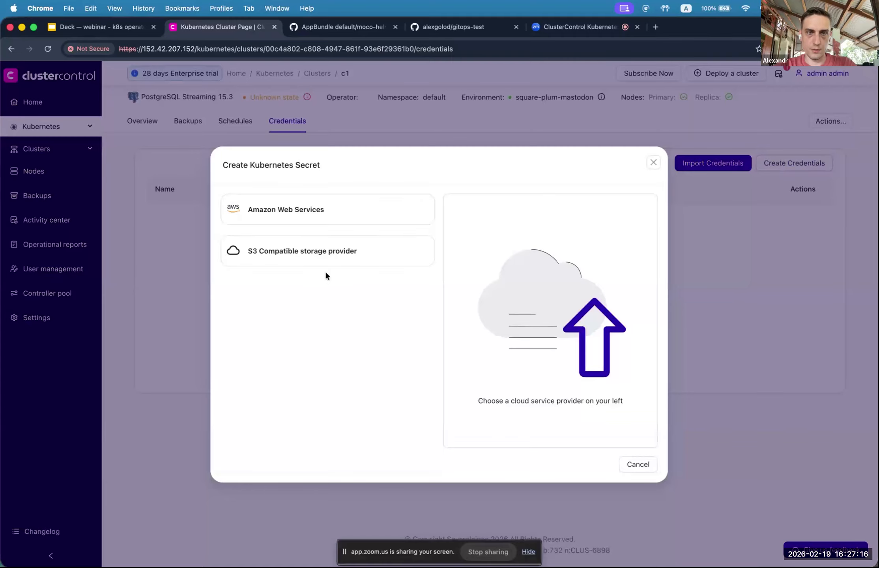
pyautogui.click(324, 260)
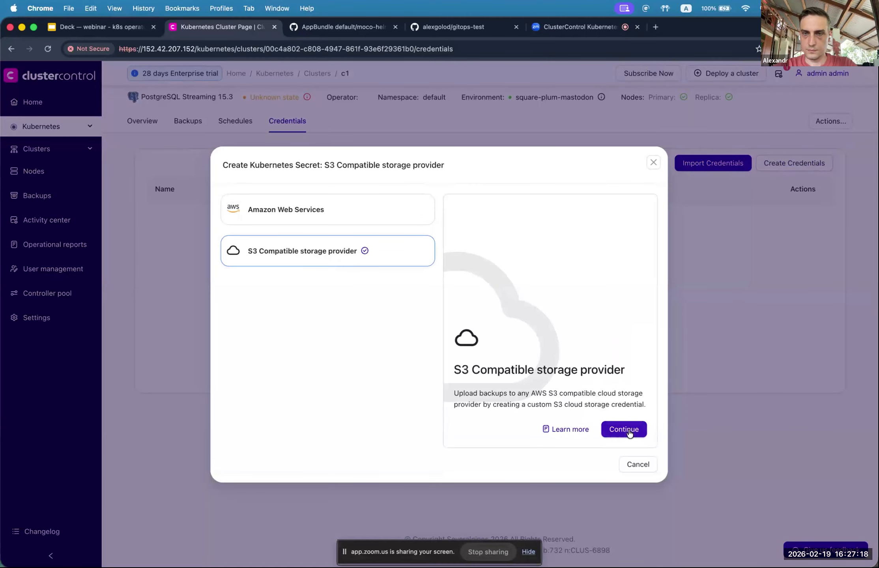
pyautogui.click(627, 431)
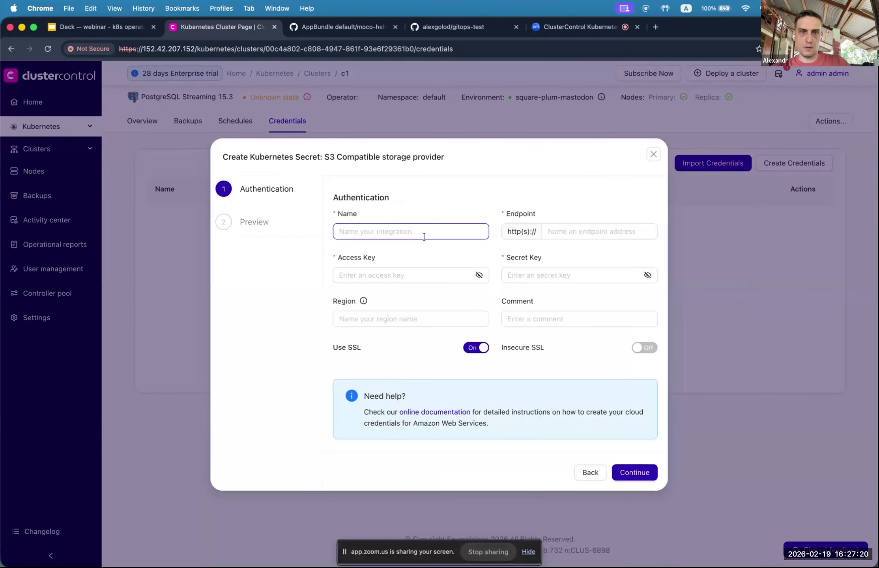
# Step: Name the secret test and paste the endpoint sfo3.digitaloceanspaces.com from TextEdit
pyautogui.click(424, 237)
pyautogui.write('test')
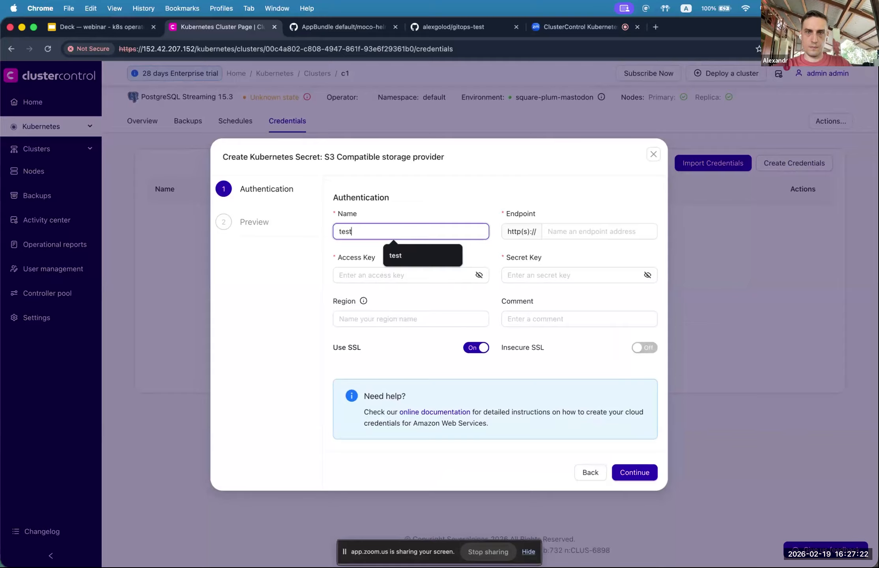
pyautogui.click(588, 229)
pyautogui.press('super+Tab')
pyautogui.press('super+Tab')
pyautogui.press('super+Tab')
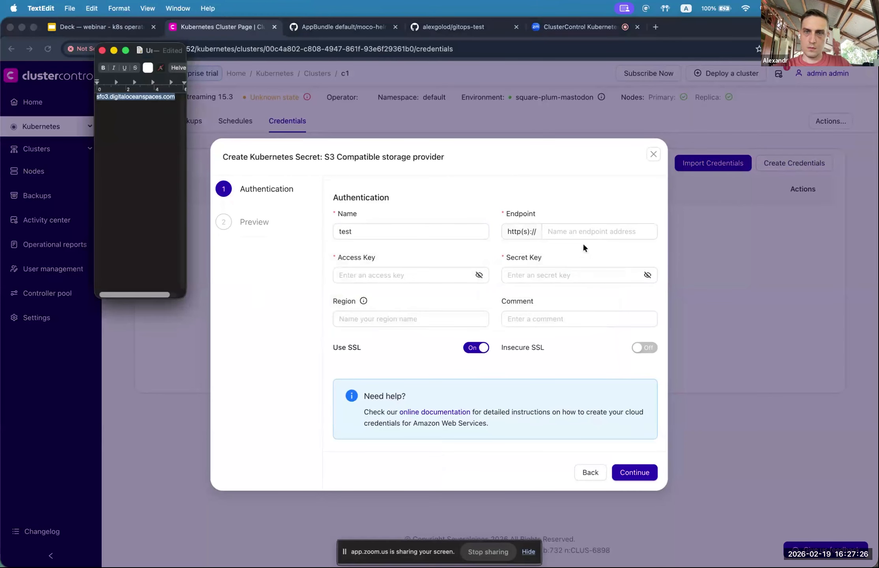
pyautogui.press('super+Tab')
pyautogui.write('sfo3.digitaloceanspaces.com')
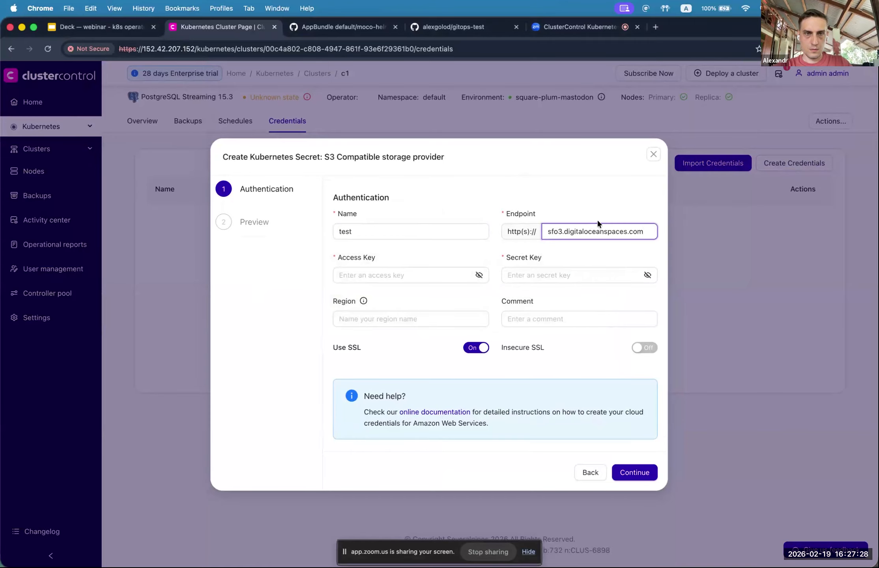
# Step: Unlock Passwords and paste the s3 entry's user name as the Access Key
pyautogui.press('super+Tab')
pyautogui.press('super+Tab')
pyautogui.press('super+Tab')
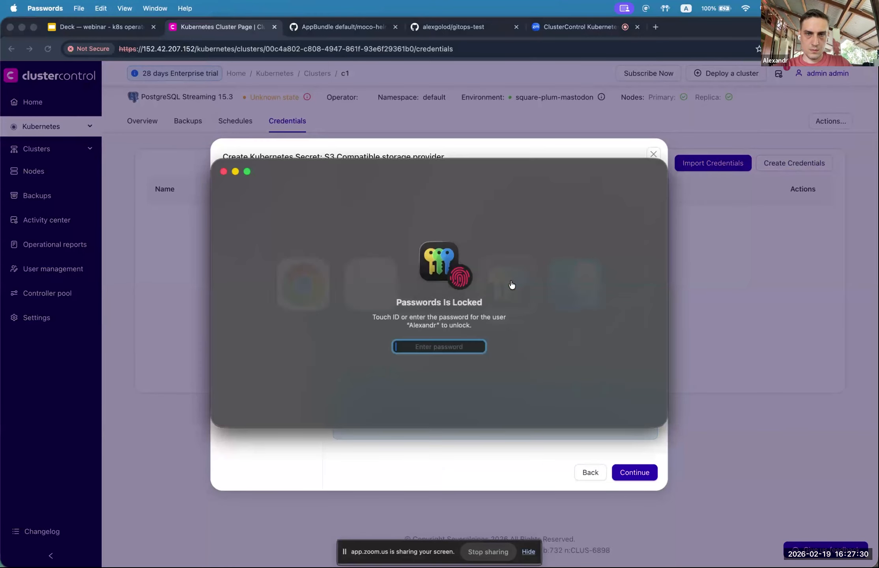
pyautogui.write('*')
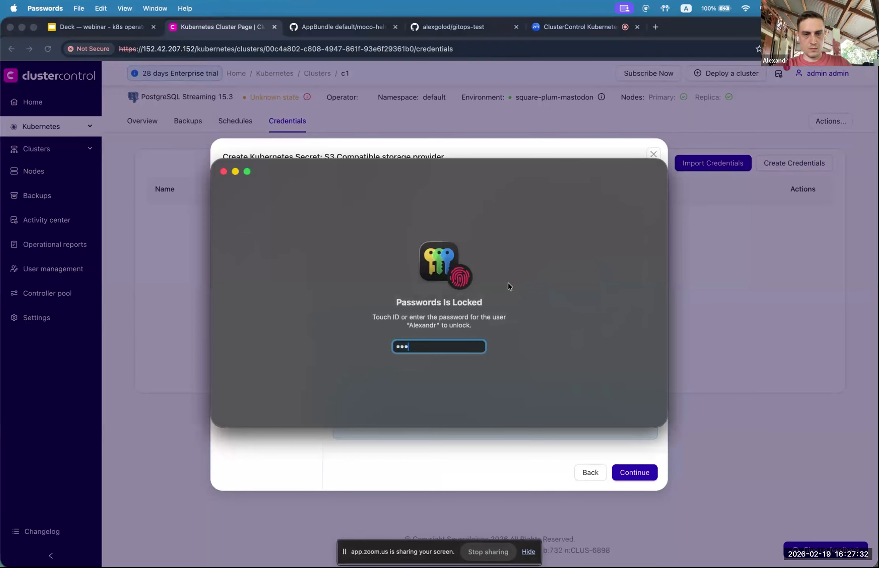
pyautogui.write('*******')
pyautogui.press('Return')
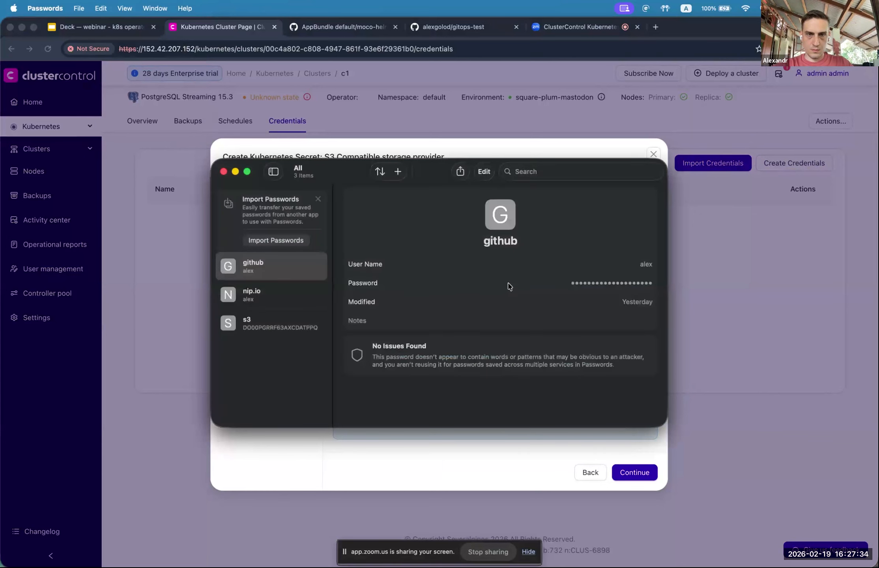
pyautogui.click(287, 329)
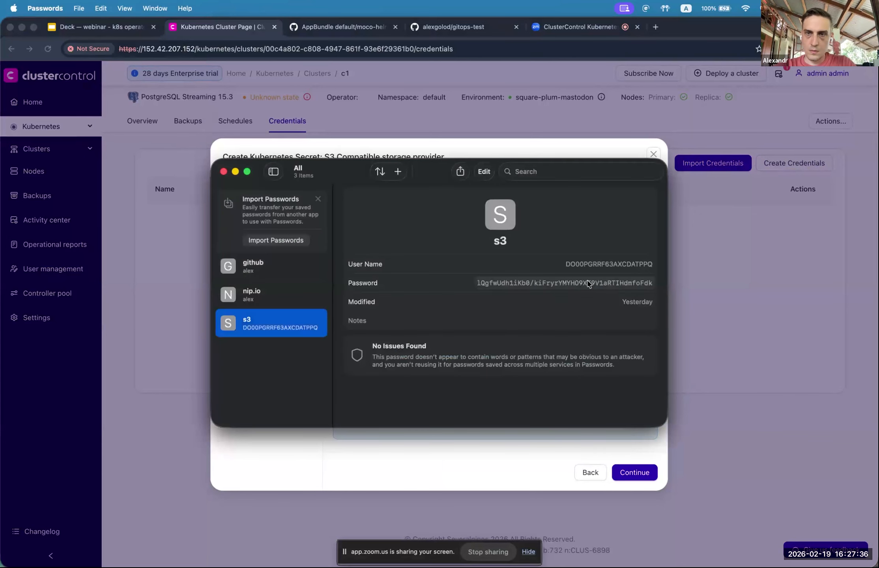
pyautogui.click(595, 264)
pyautogui.press('super+Tab')
pyautogui.click(403, 283)
pyautogui.press('super+v')
# Step: Copy the s3 entry's password and paste it as the Secret Key
pyautogui.press('super+Tab')
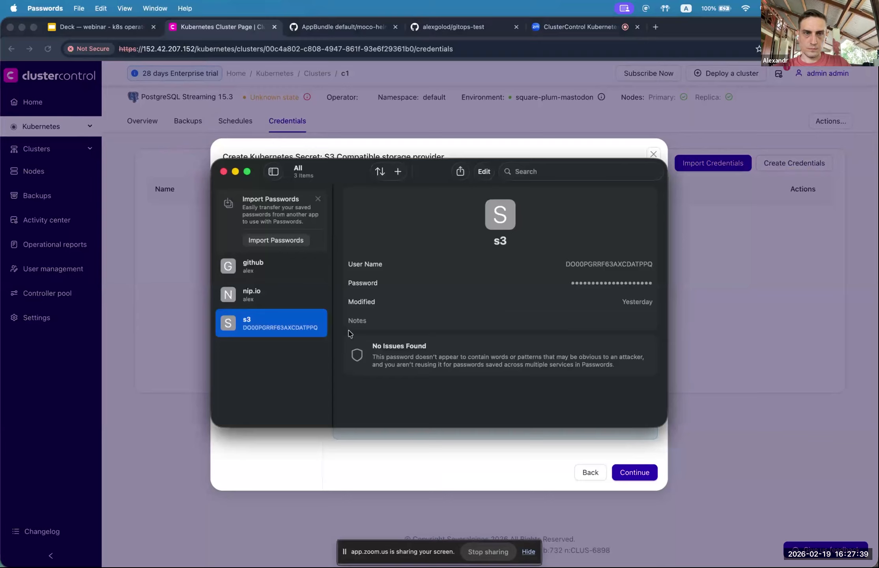
pyautogui.click(251, 380)
pyautogui.click(260, 323)
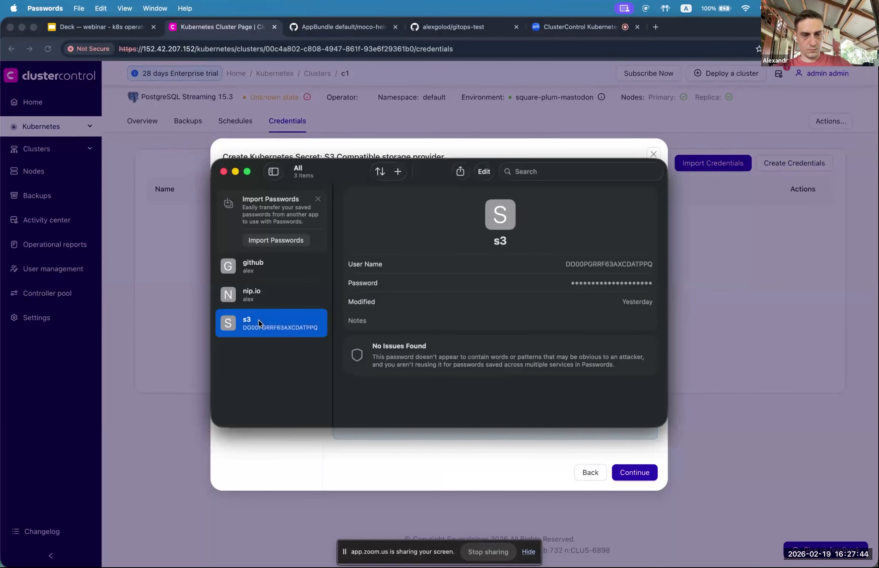
pyautogui.press('super+Tab')
pyautogui.click(586, 272)
pyautogui.press('super+v')
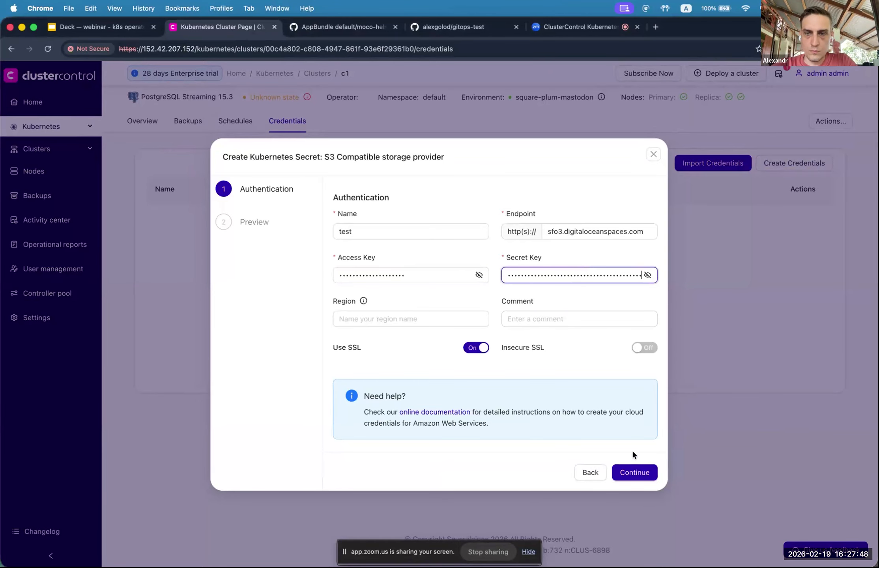
# Step: Finish creating secret test, dismiss the success toast, and open c1's Schedules tab
pyautogui.click(633, 472)
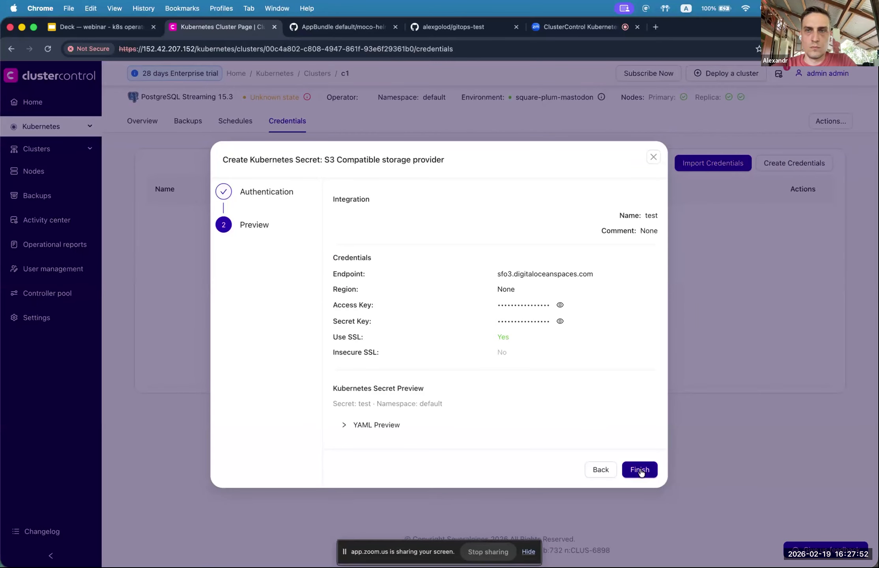
pyautogui.click(640, 471)
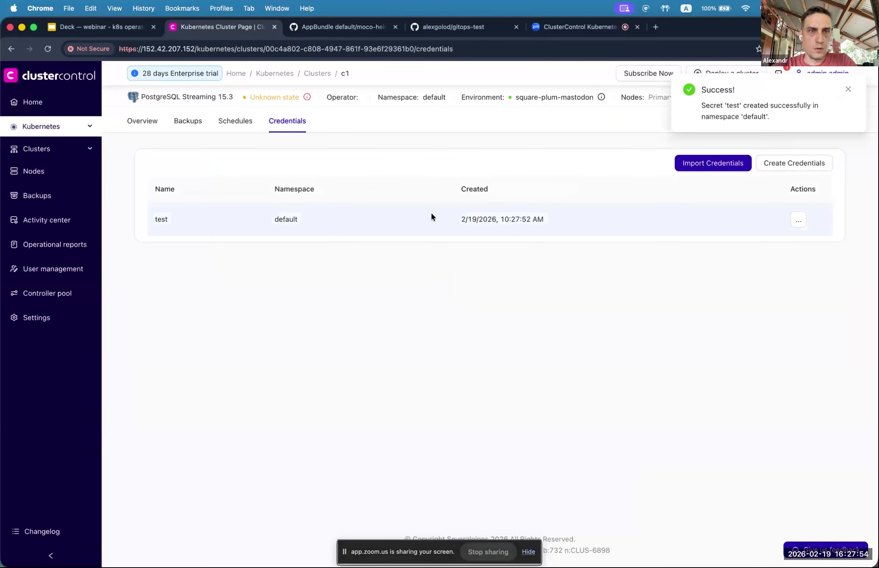
pyautogui.click(848, 89)
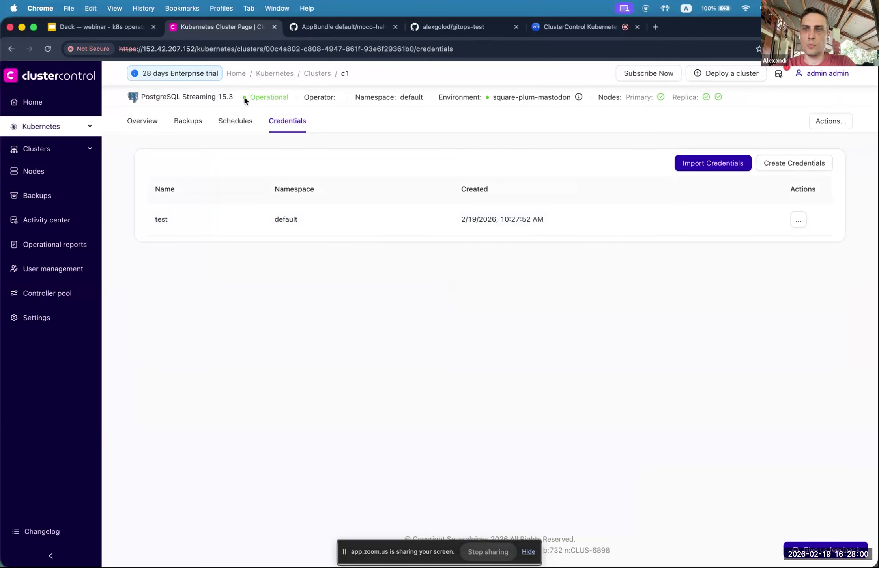
pyautogui.click(233, 122)
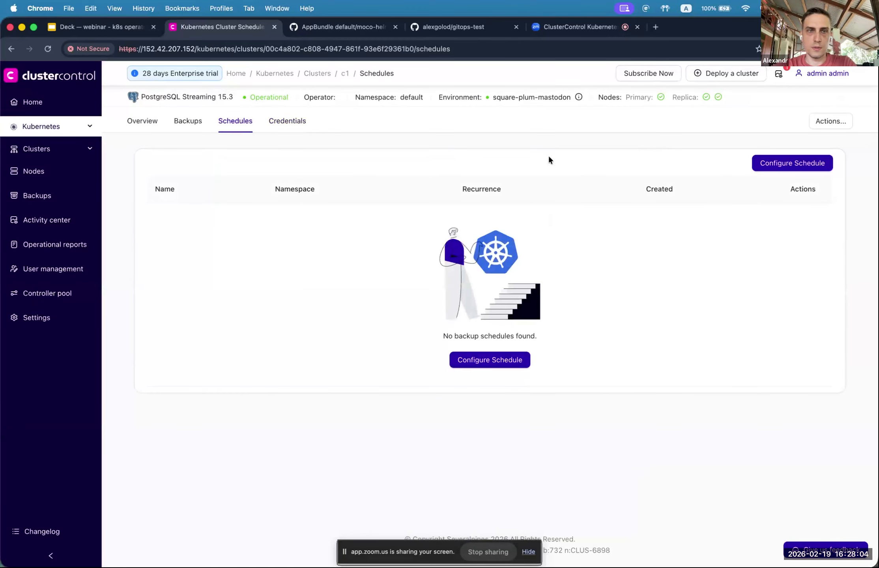
# Step: Start c1's backup schedule using the test S3 secret and the suggested bucket name
pyautogui.click(779, 165)
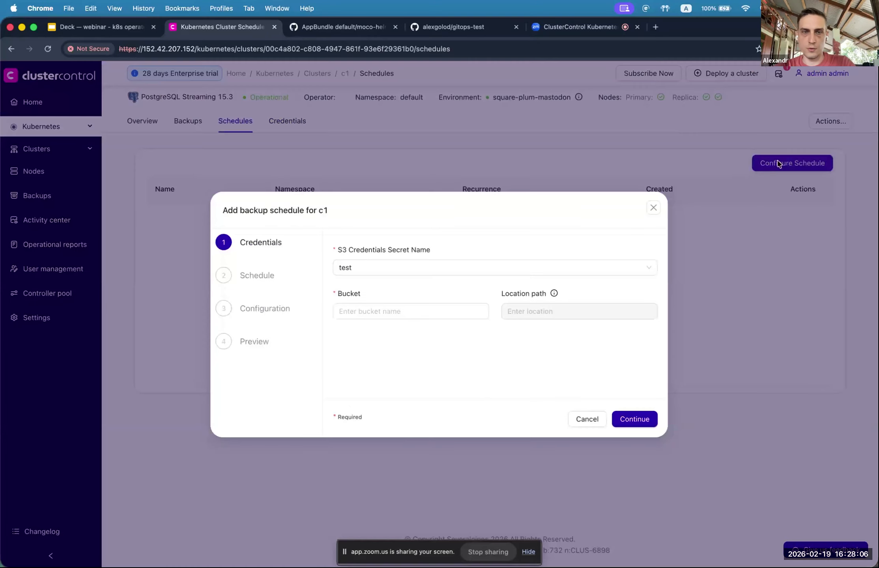
pyautogui.click(397, 268)
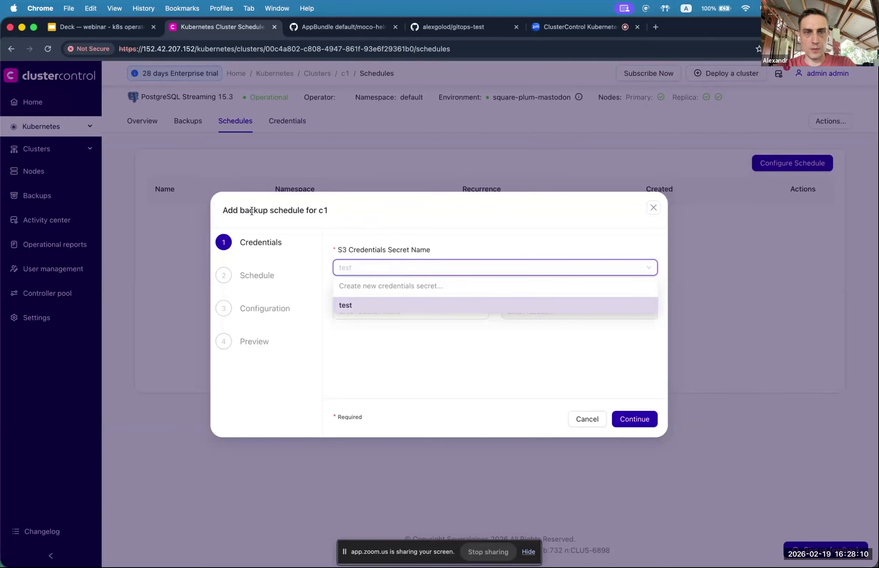
pyautogui.click(346, 305)
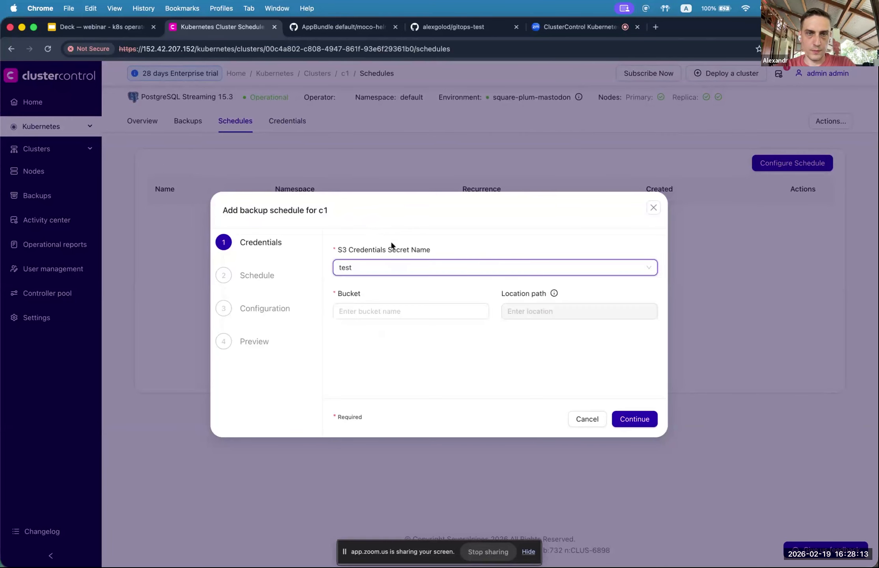
pyautogui.click(365, 267)
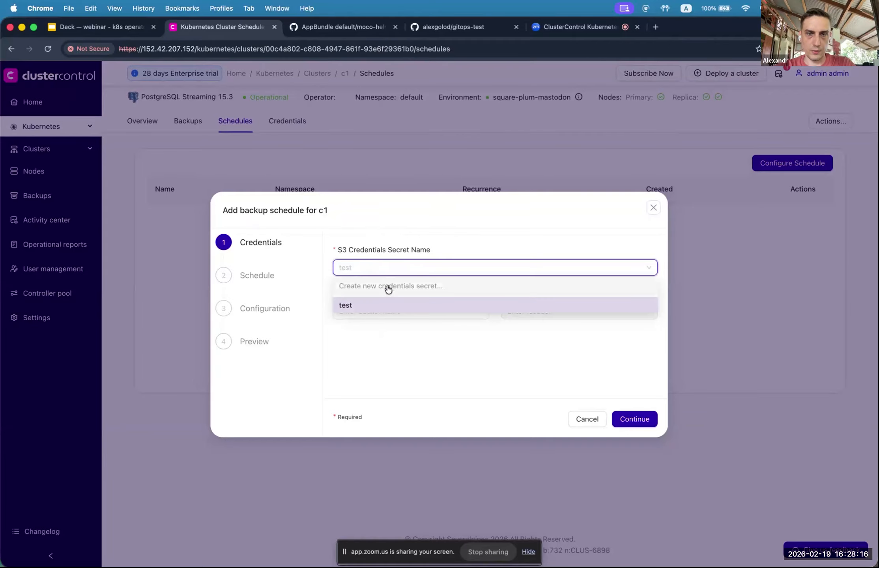
pyautogui.click(390, 286)
pyautogui.click(635, 126)
pyautogui.click(418, 311)
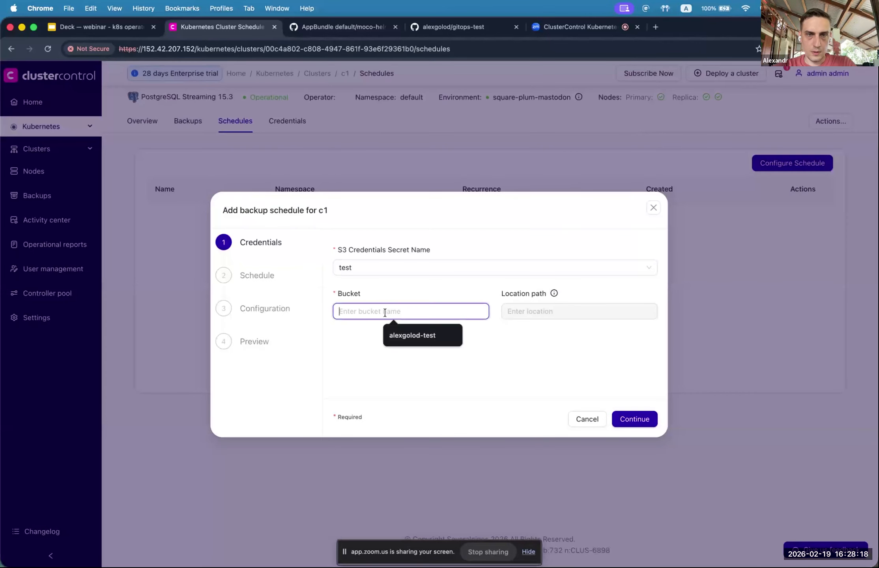
pyautogui.click(424, 340)
pyautogui.click(517, 311)
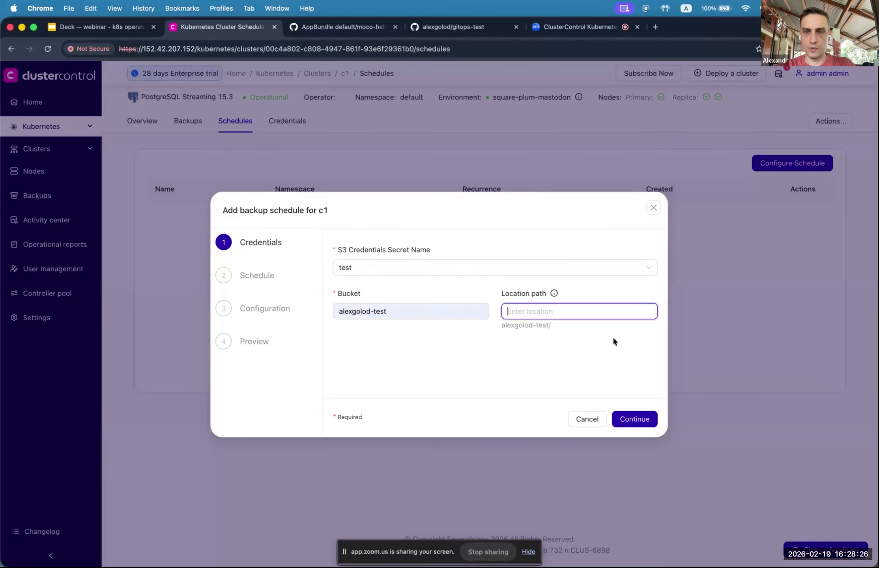
pyautogui.click(634, 420)
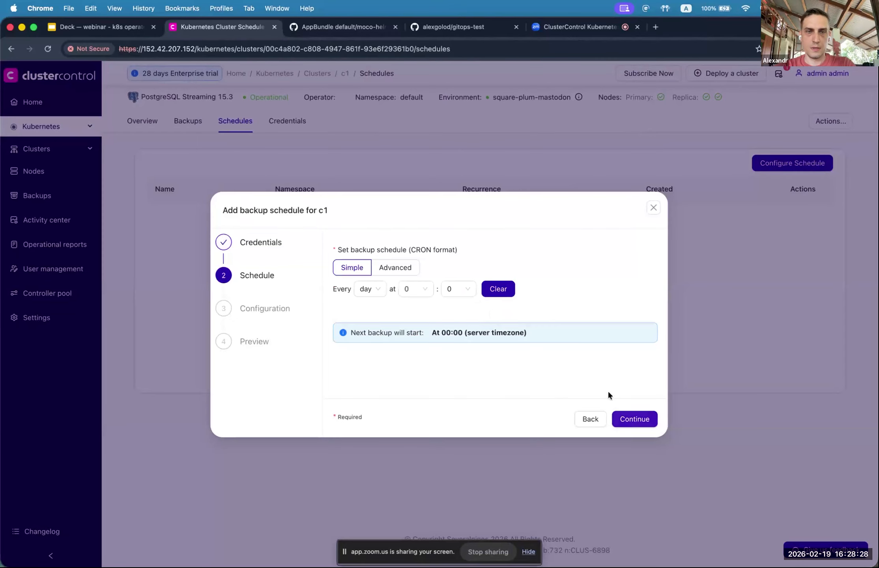
# Step: Set backups to run every minute with 1-day retention and attempt creating the schedule
pyautogui.click(371, 291)
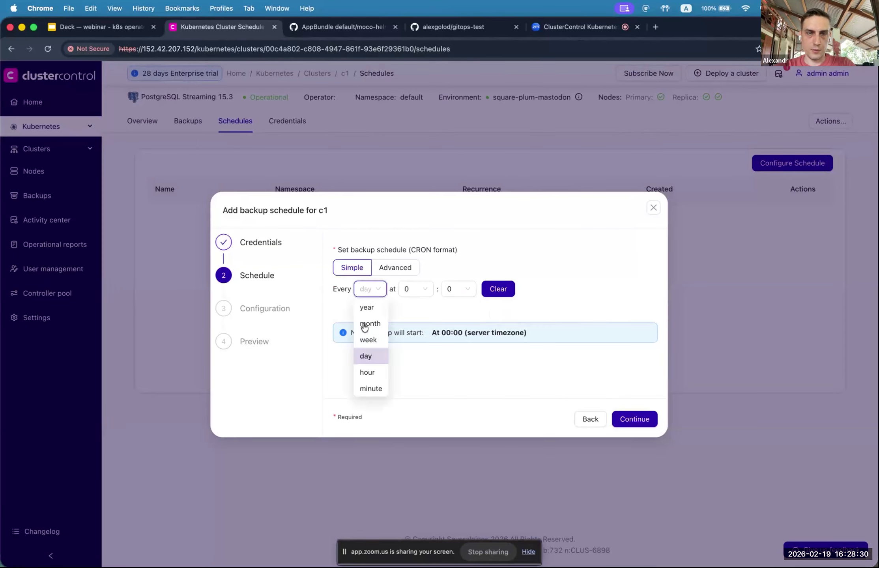
pyautogui.click(369, 391)
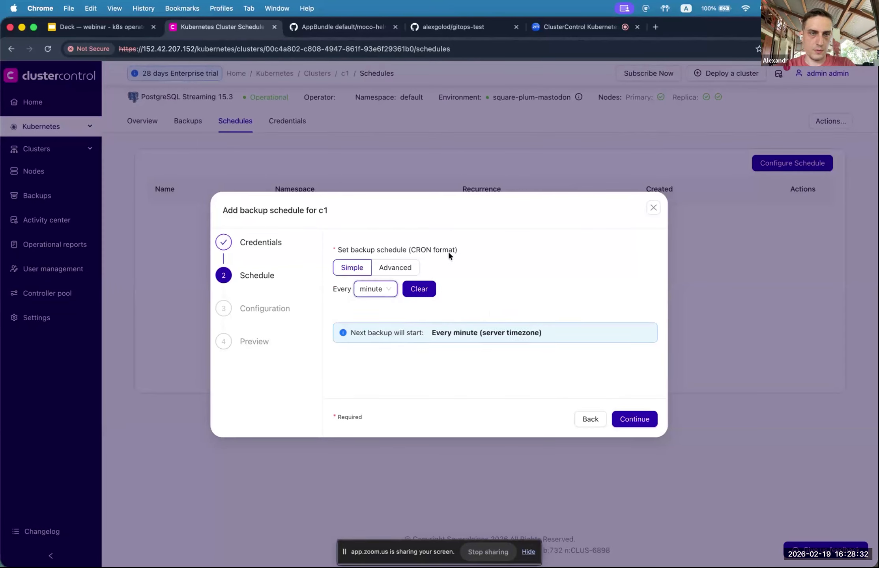
pyautogui.click(264, 312)
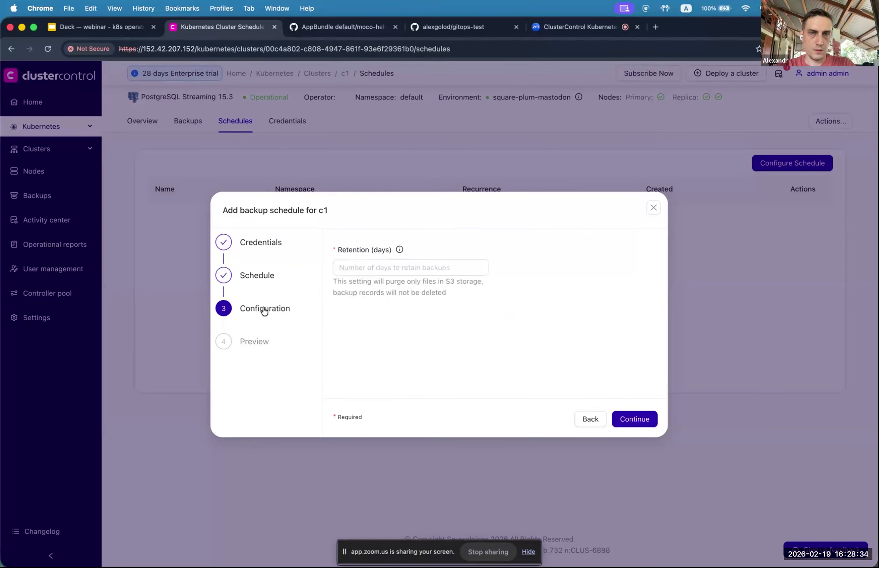
pyautogui.click(386, 270)
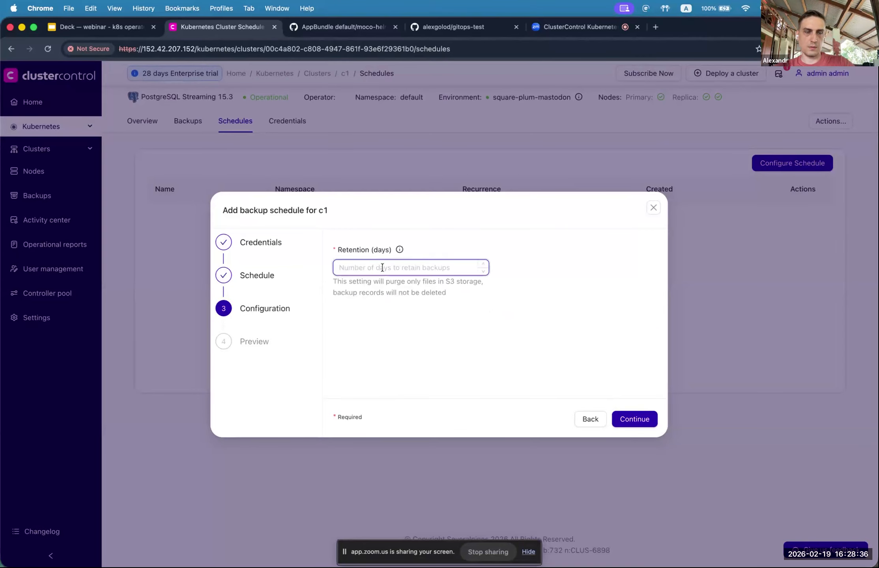
pyautogui.write('1')
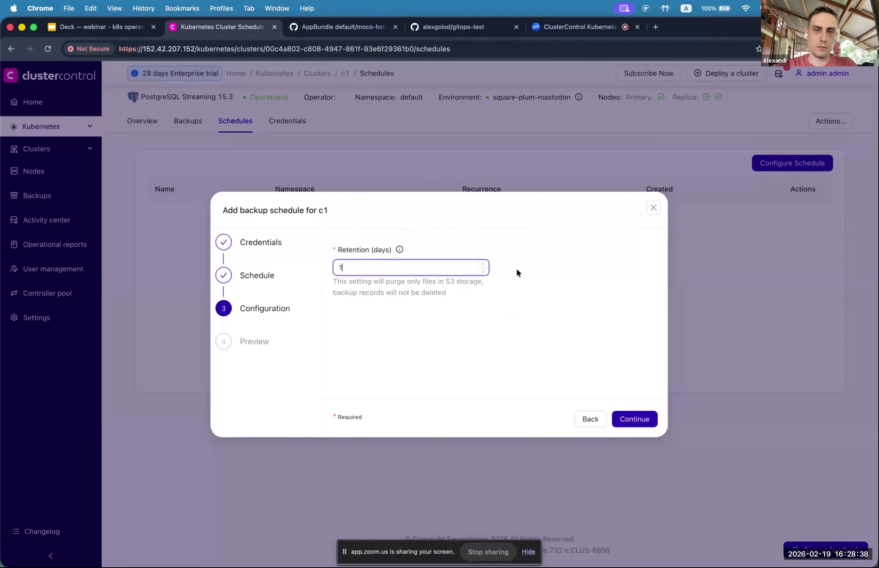
pyautogui.click(640, 421)
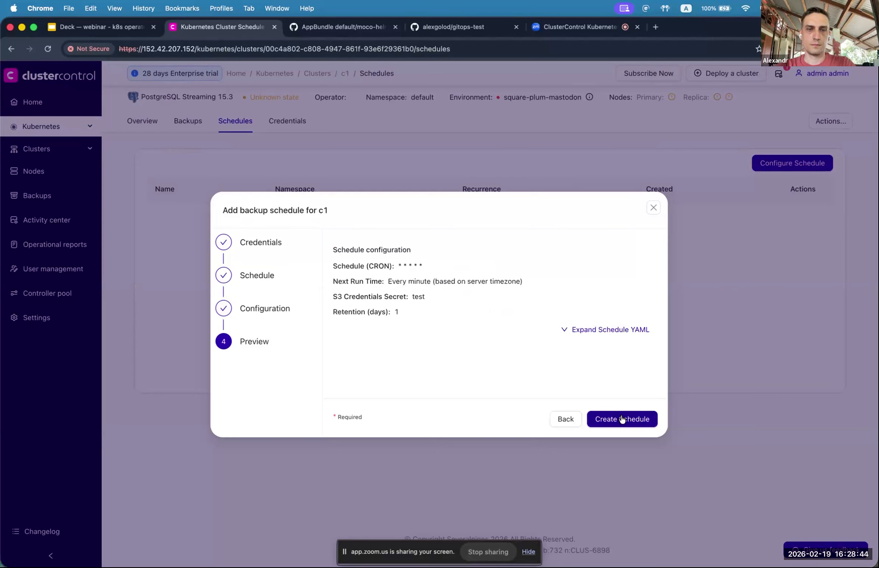
pyautogui.click(622, 419)
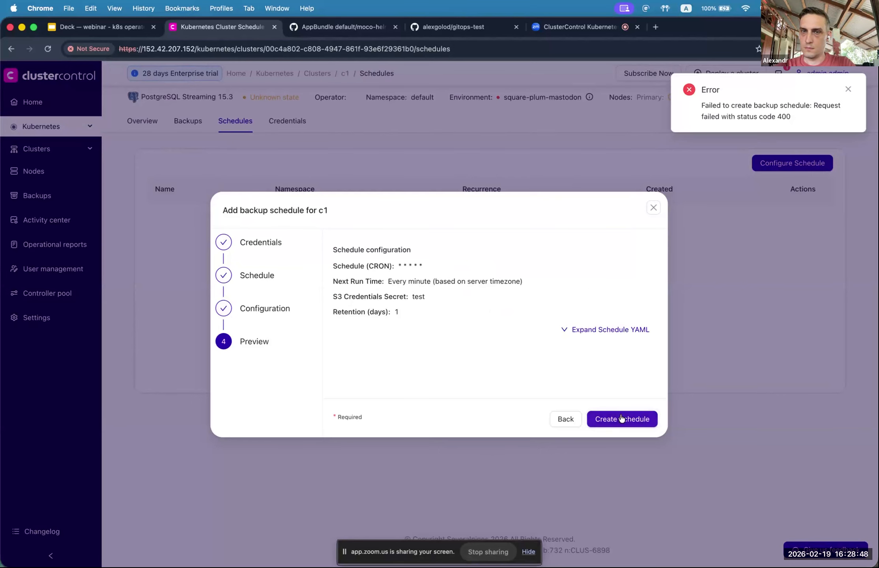
# Step: Inspect the schedule YAML, retry after the 400 error, and step back to schedule settings
pyautogui.click(563, 330)
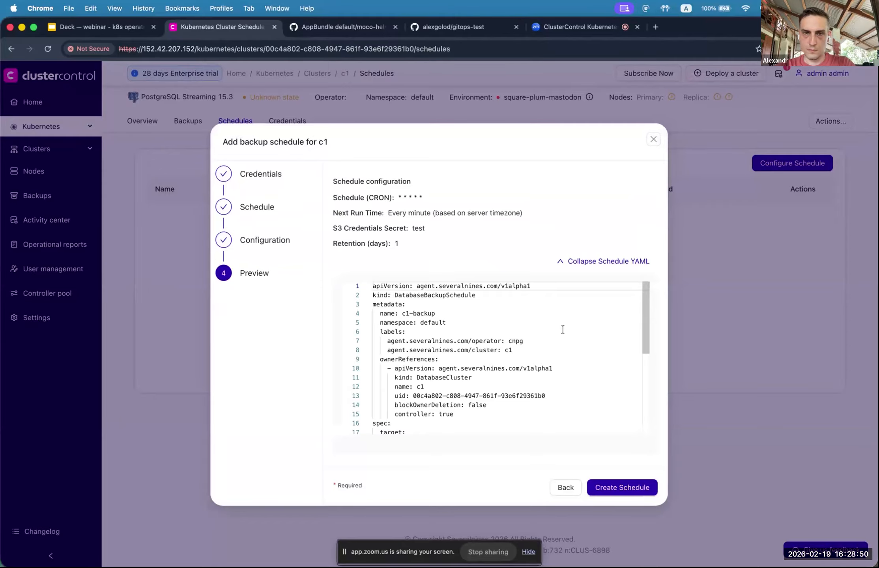
pyautogui.scroll(-5, 558, 324)
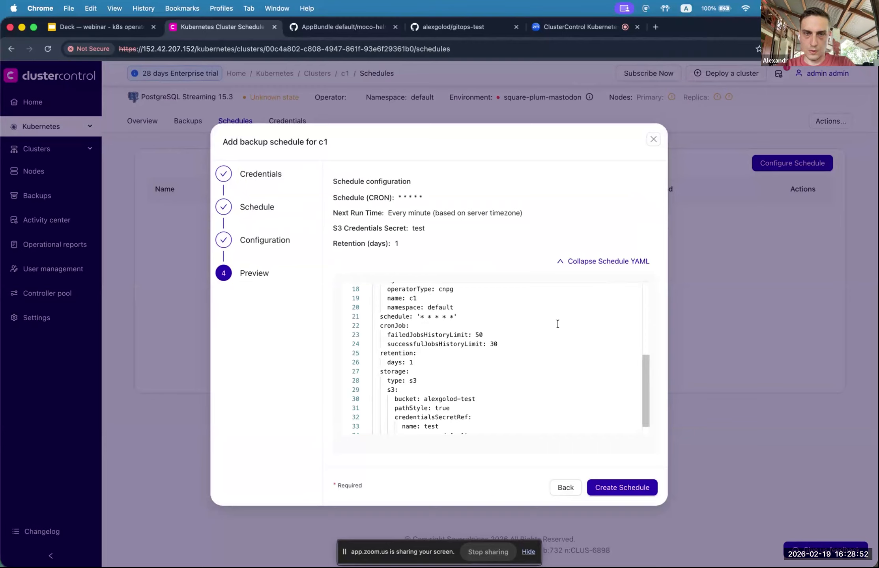
pyautogui.scroll(5, 558, 323)
pyautogui.click(629, 487)
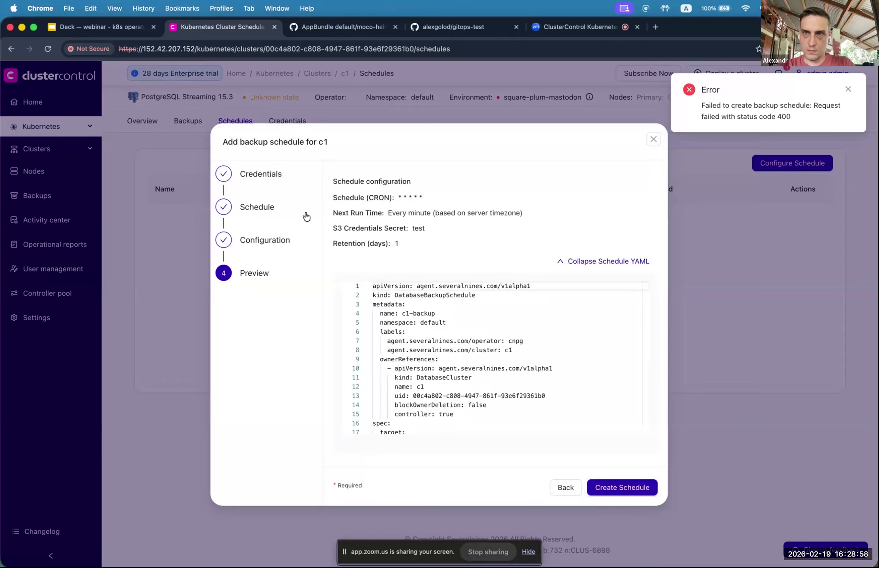
pyautogui.click(259, 241)
pyautogui.click(251, 275)
# Step: Dismiss the S3 secrets loading error and discard the unsaved backup schedule setup
pyautogui.click(255, 248)
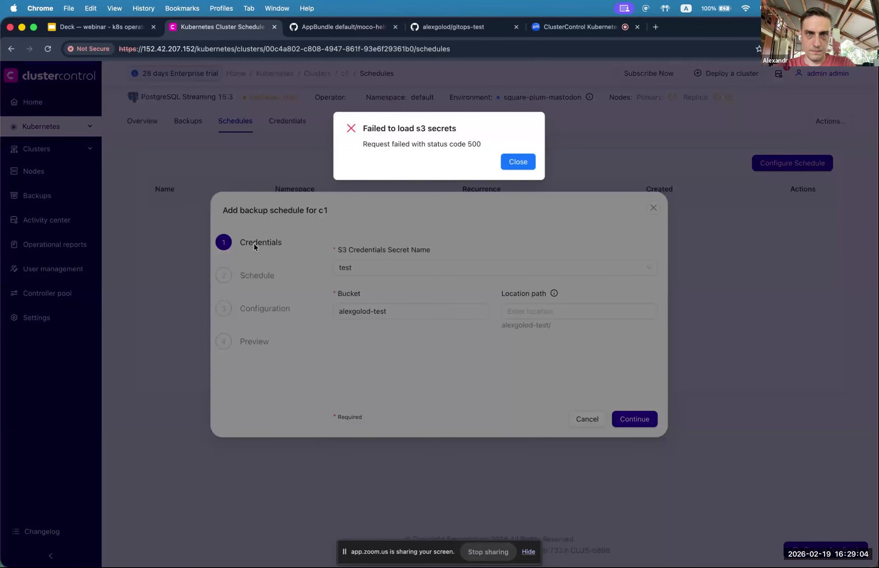
pyautogui.click(518, 161)
pyautogui.click(653, 207)
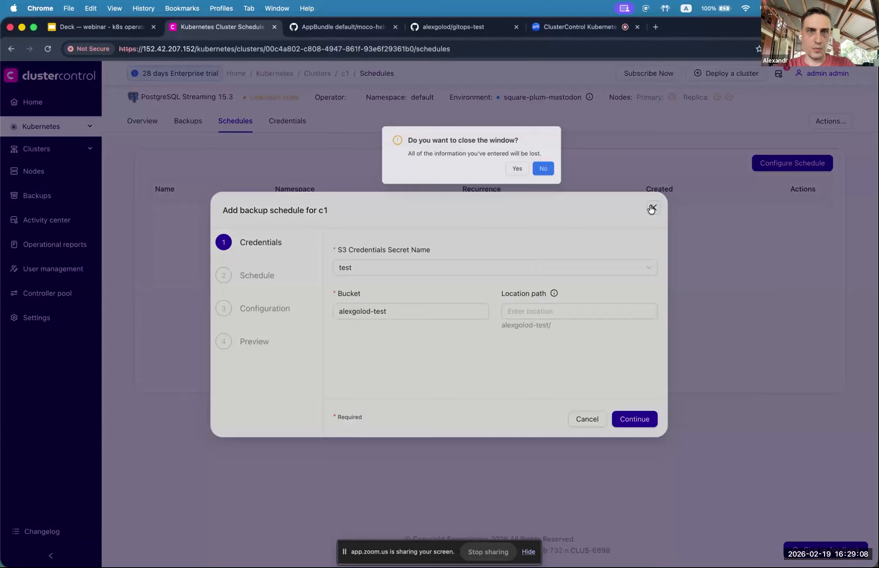
pyautogui.click(493, 163)
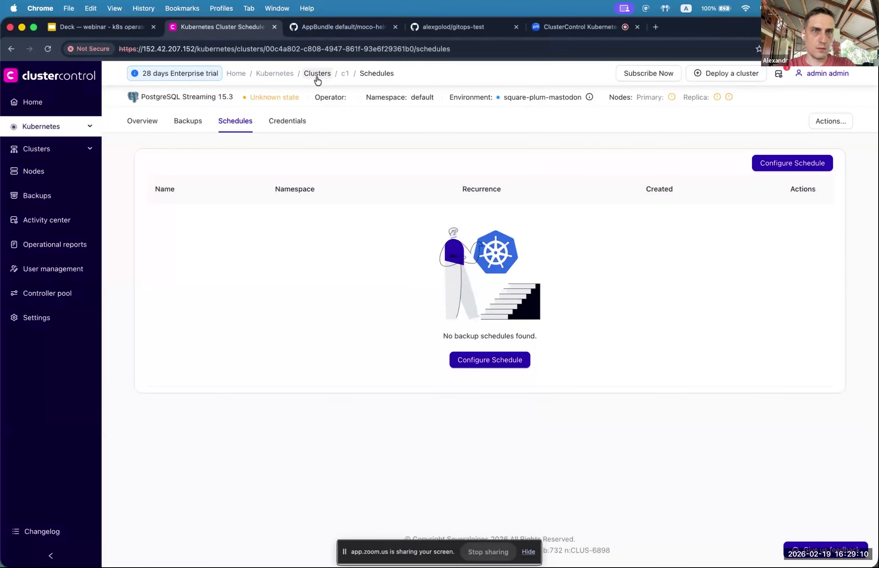
# Step: Return to default/c1 via the Clusters list and view its empty Schedules tab
pyautogui.click(316, 75)
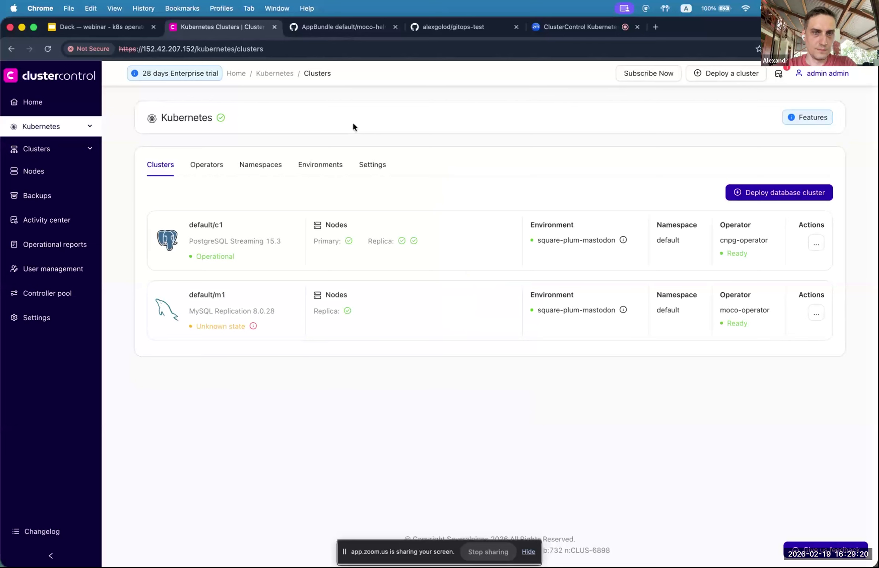
pyautogui.click(206, 224)
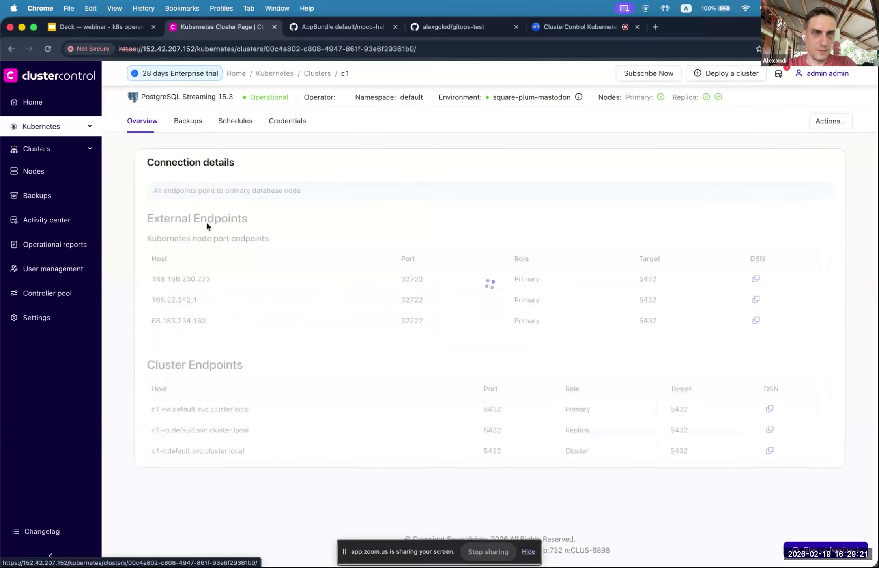
pyautogui.click(238, 125)
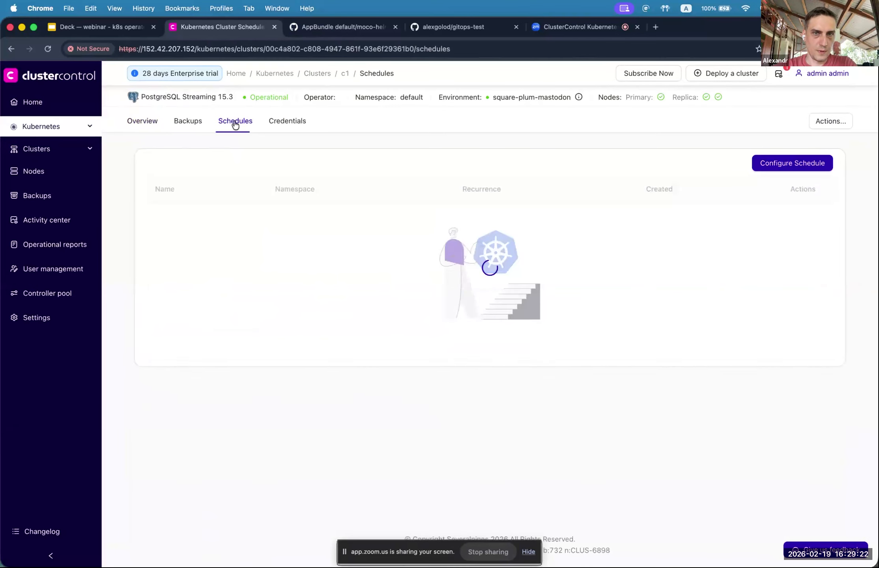
# Step: Start a new backup schedule for c1 using the suggested S3 bucket name
pyautogui.click(768, 168)
pyautogui.click(395, 311)
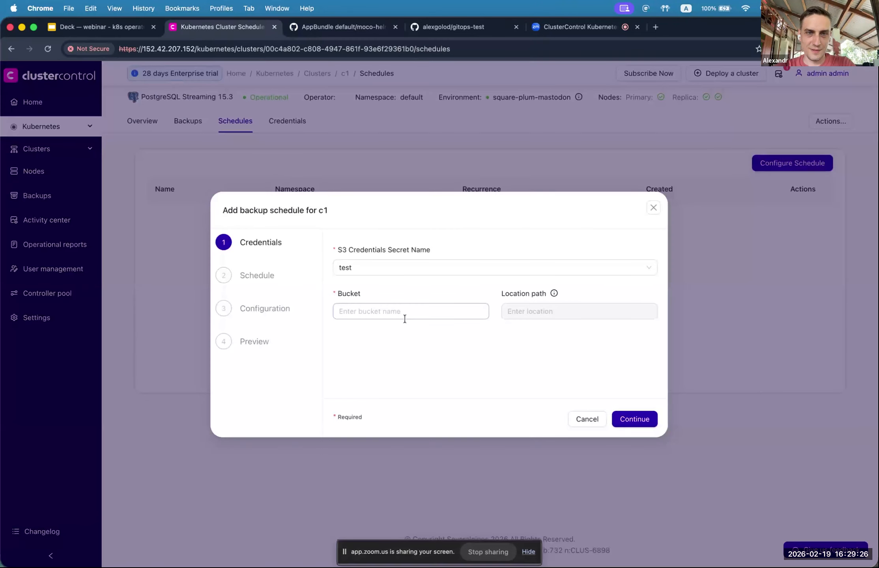
pyautogui.click(421, 338)
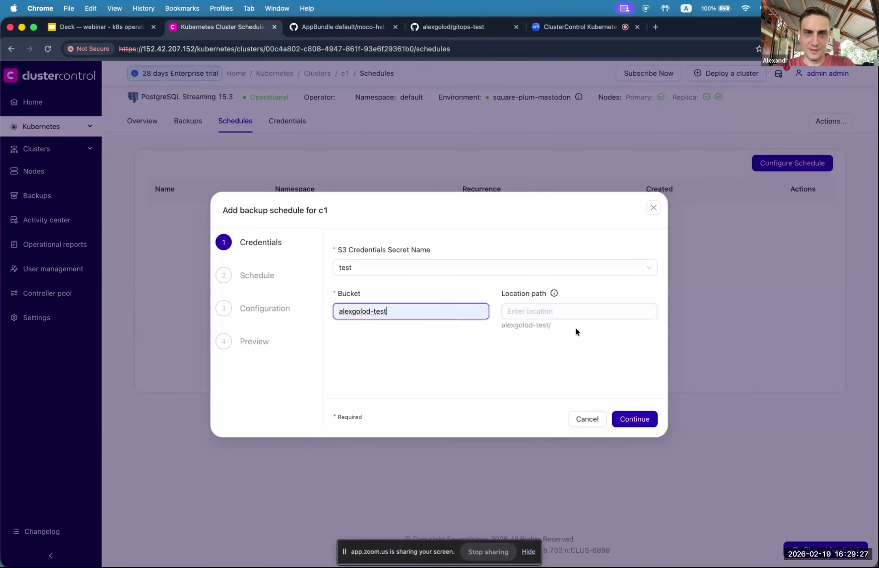
pyautogui.click(632, 425)
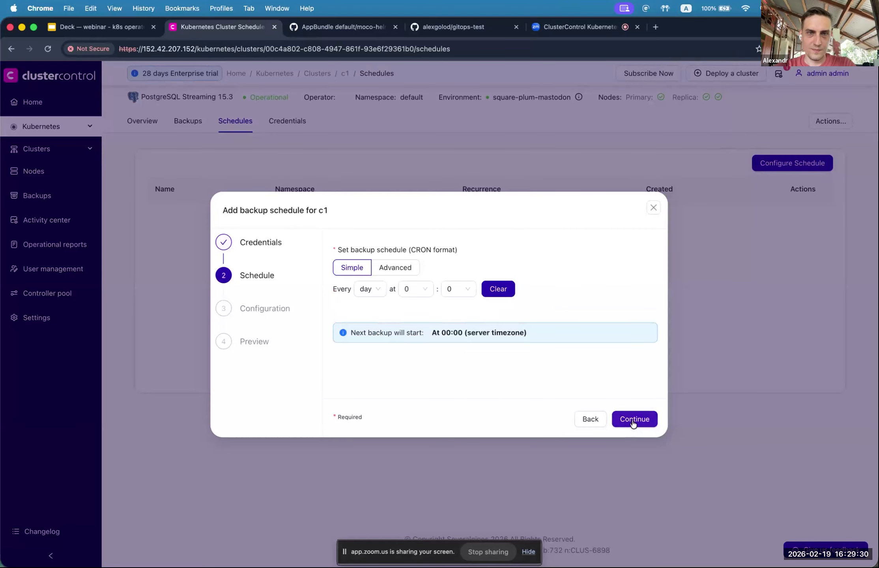
# Step: Set the c1-backup schedule to run every minute with 1-day retention and create it
pyautogui.click(366, 292)
pyautogui.click(376, 391)
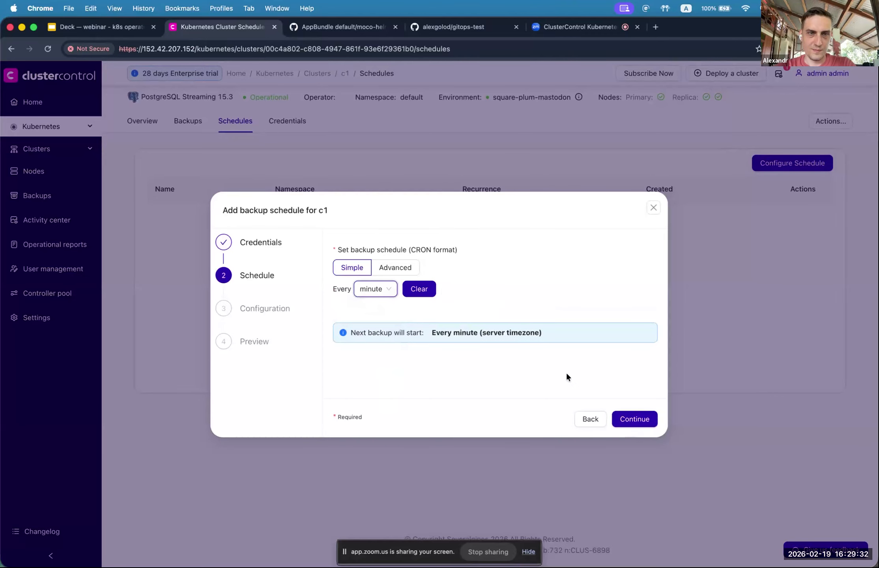
pyautogui.click(618, 415)
pyautogui.write('1')
pyautogui.click(647, 421)
pyautogui.click(635, 417)
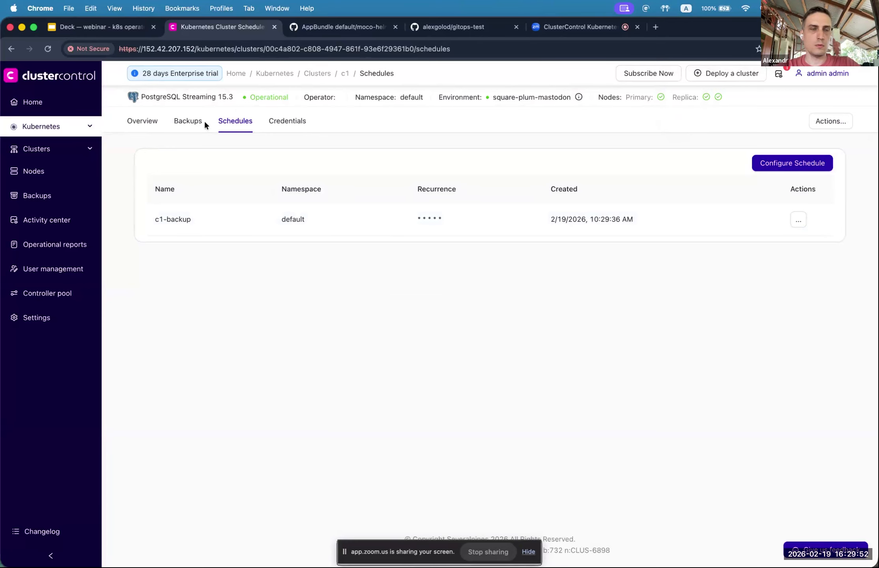
# Step: Check c1's Backups and Schedules tabs, then return to the Kubernetes clusters list
pyautogui.click(187, 123)
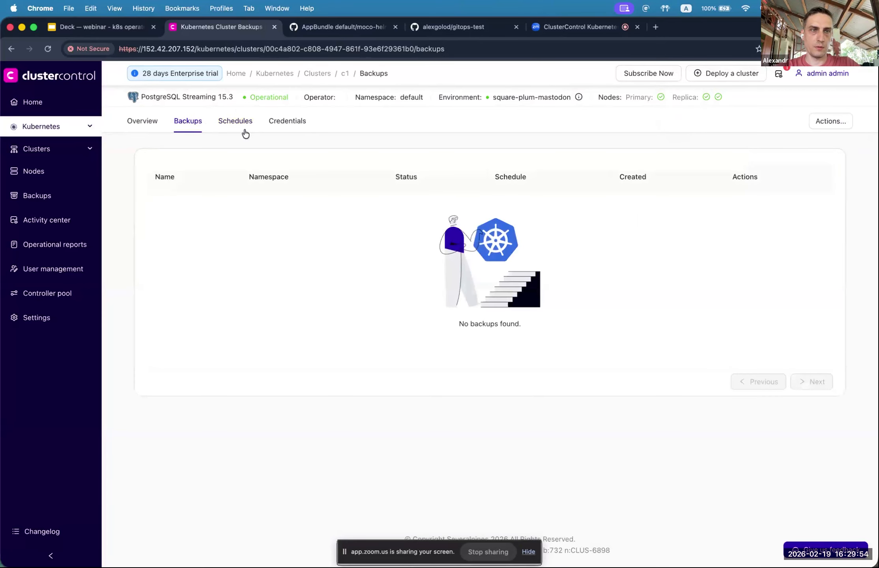
pyautogui.click(229, 125)
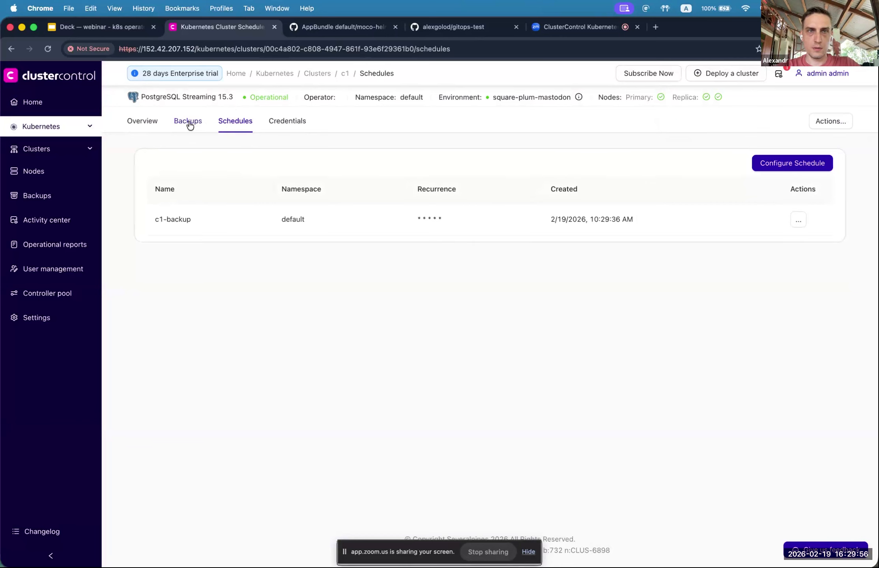
pyautogui.click(318, 74)
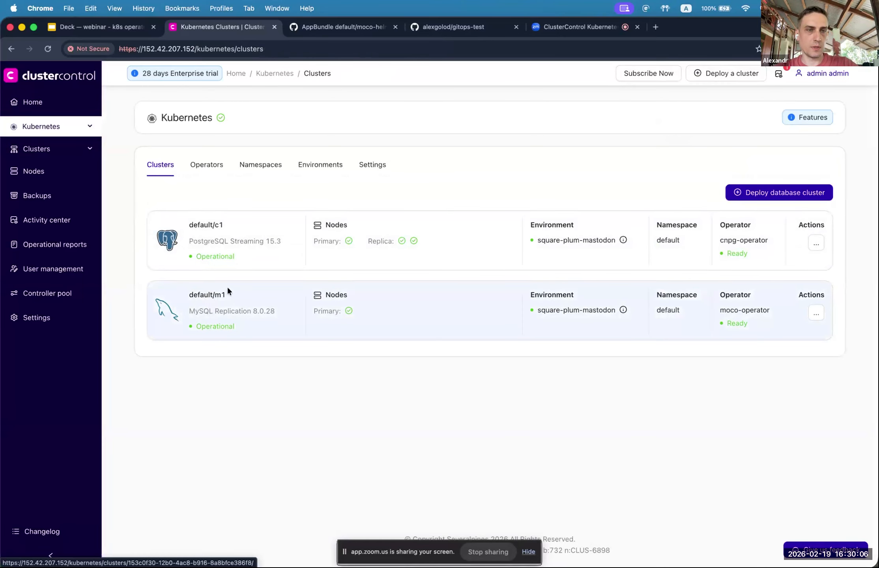
# Step: Open default/c1, briefly reveal its database password, then view the Backups tab with the completed backup
pyautogui.click(212, 226)
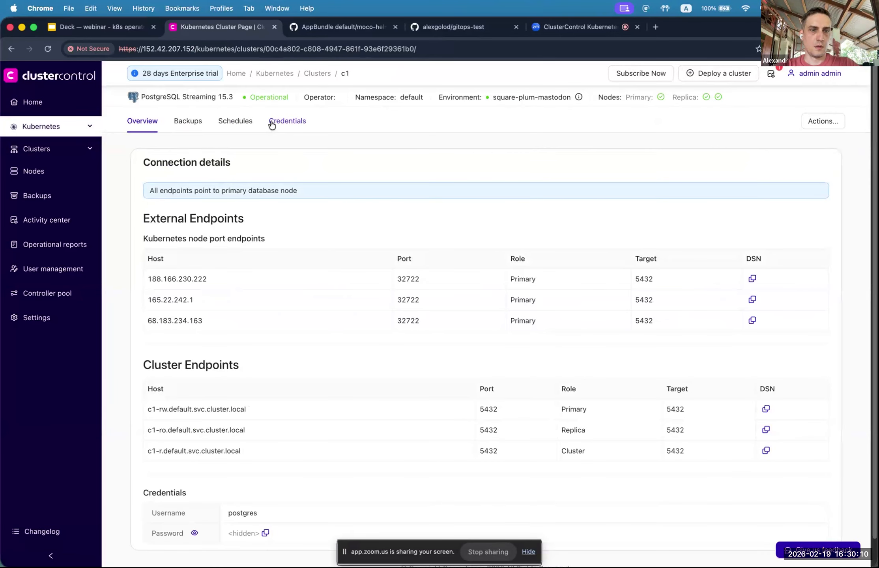
pyautogui.scroll(-1, 311, 158)
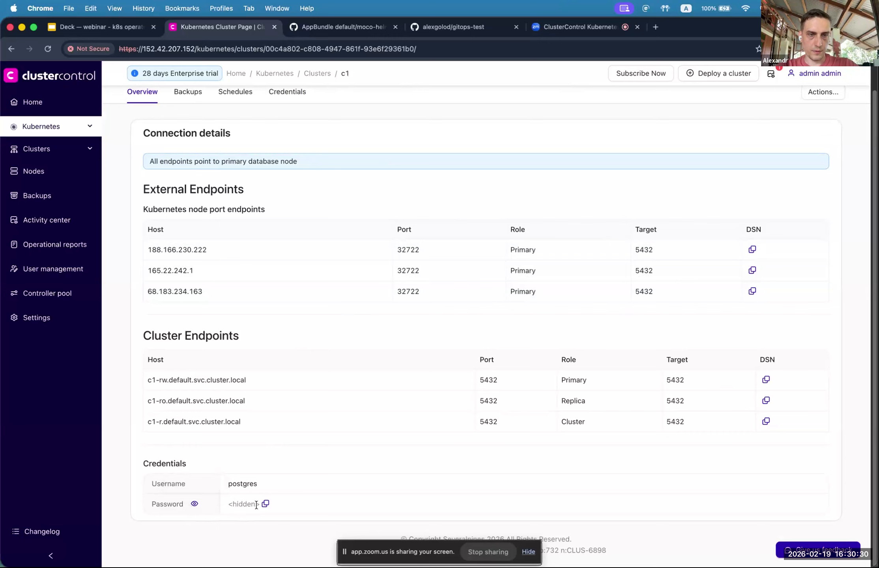
pyautogui.click(194, 504)
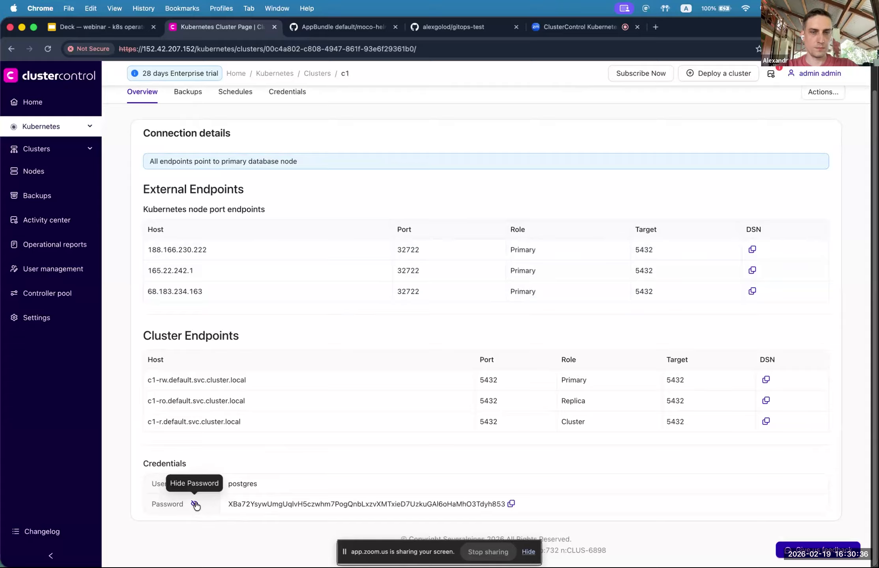
pyautogui.click(196, 504)
pyautogui.scroll(2, 336, 271)
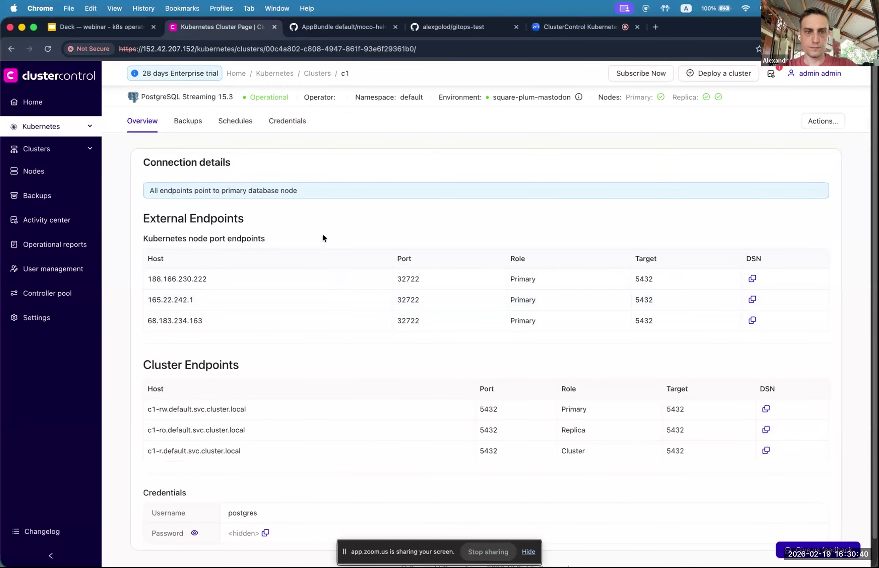
pyautogui.click(195, 122)
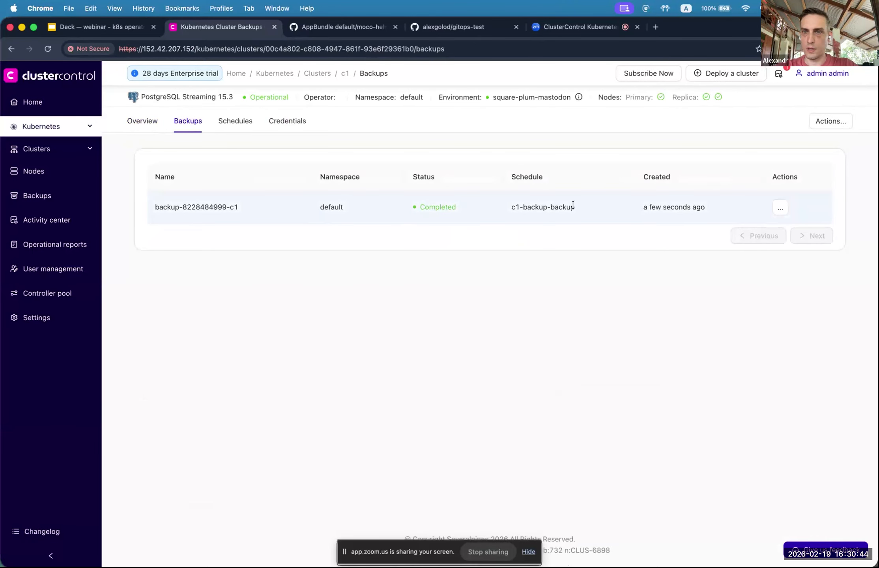
# Step: Change the c1-backup schedule to hourly at minute 0 (0 * * * *), then return to c1's Backups tab
pyautogui.click(237, 121)
pyautogui.click(799, 220)
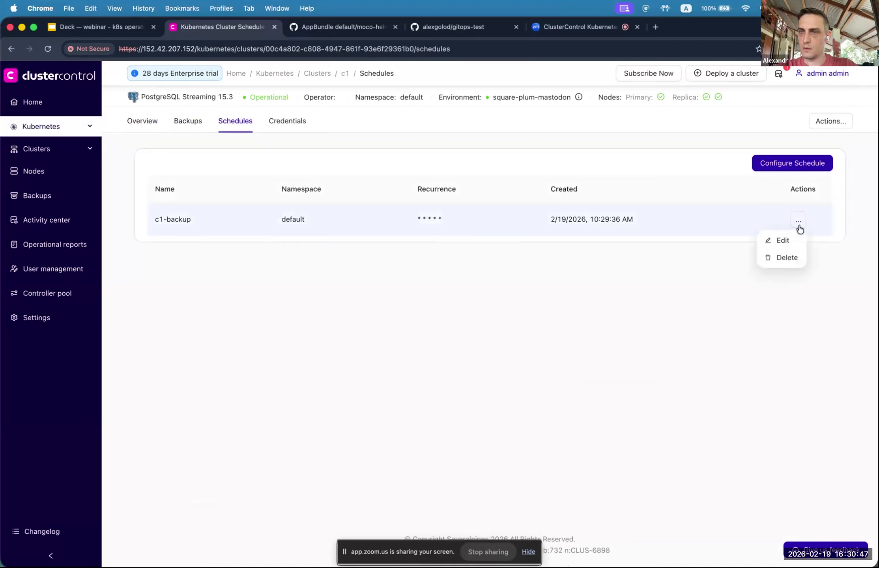
pyautogui.click(780, 239)
pyautogui.click(369, 291)
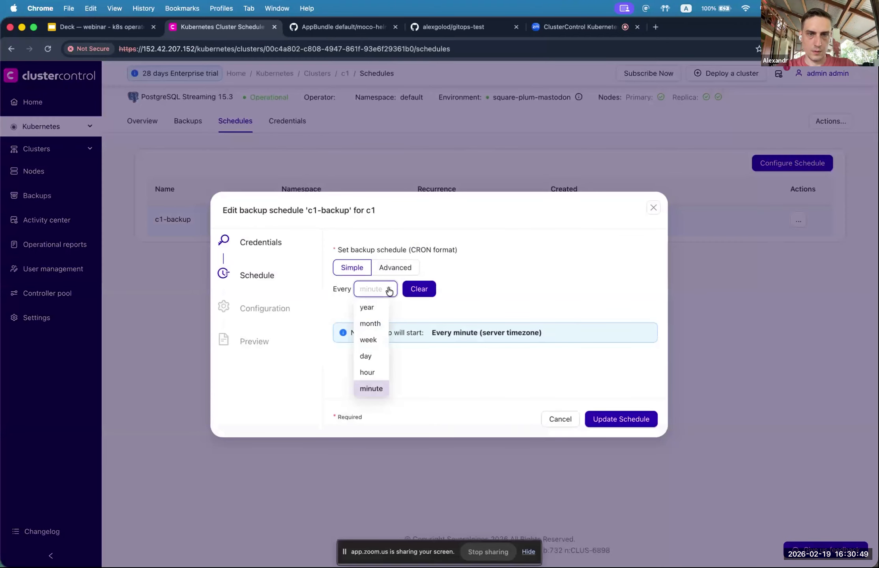
pyautogui.click(366, 371)
pyautogui.click(424, 290)
pyautogui.click(413, 307)
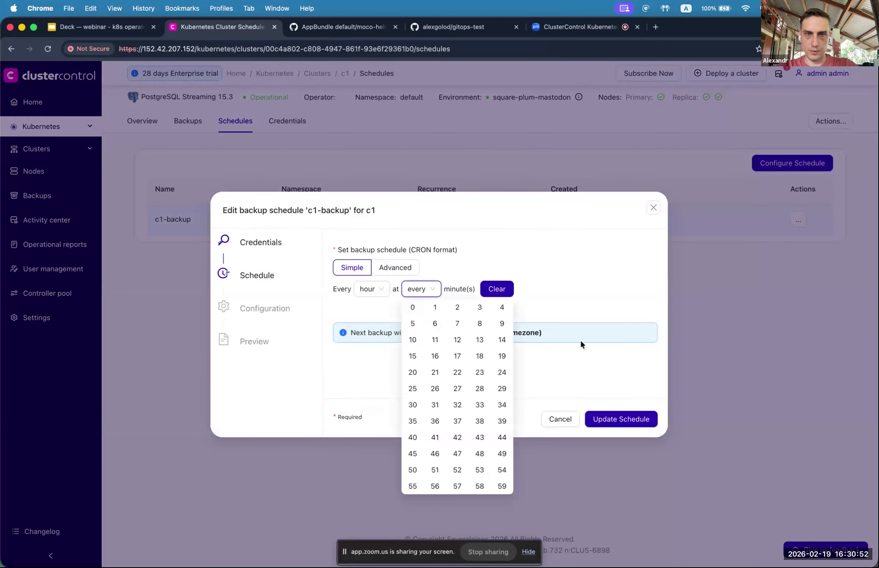
pyautogui.click(656, 391)
pyautogui.click(624, 418)
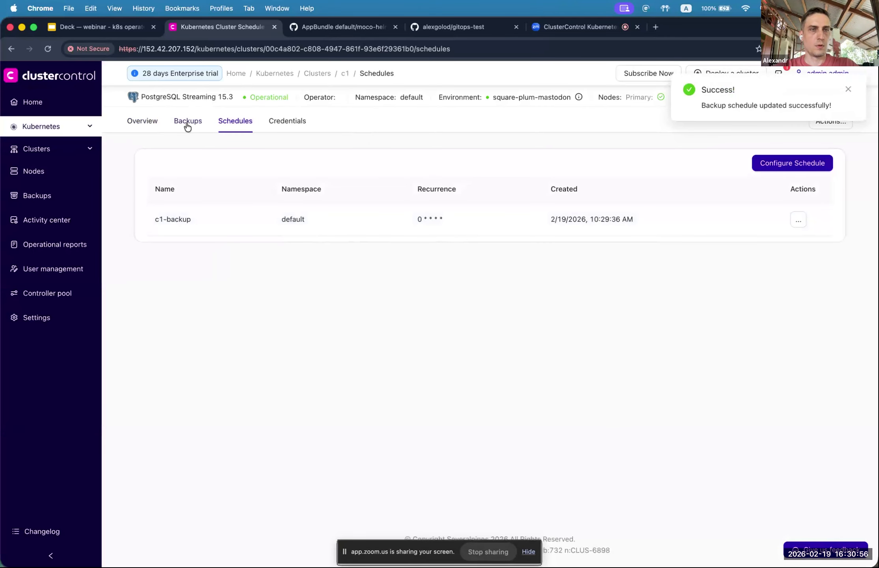
pyautogui.click(188, 125)
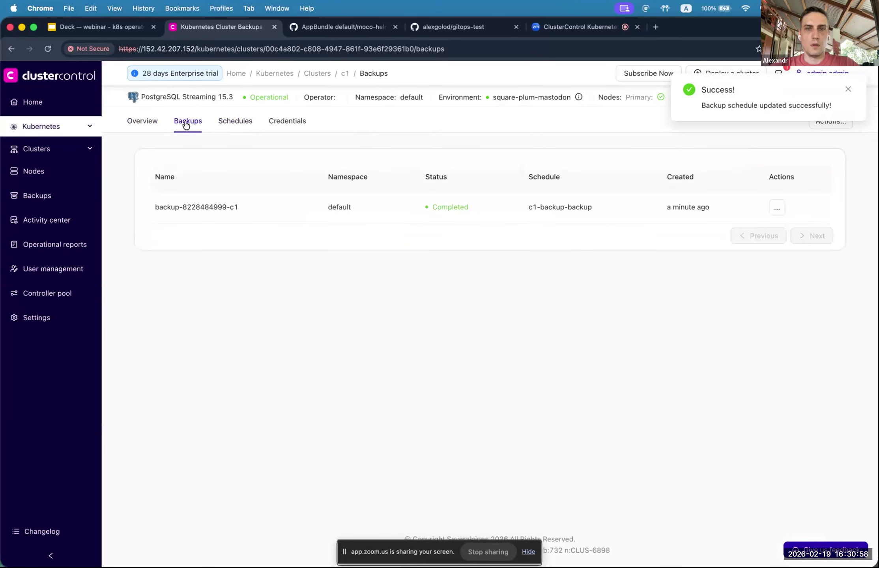
pyautogui.click(848, 90)
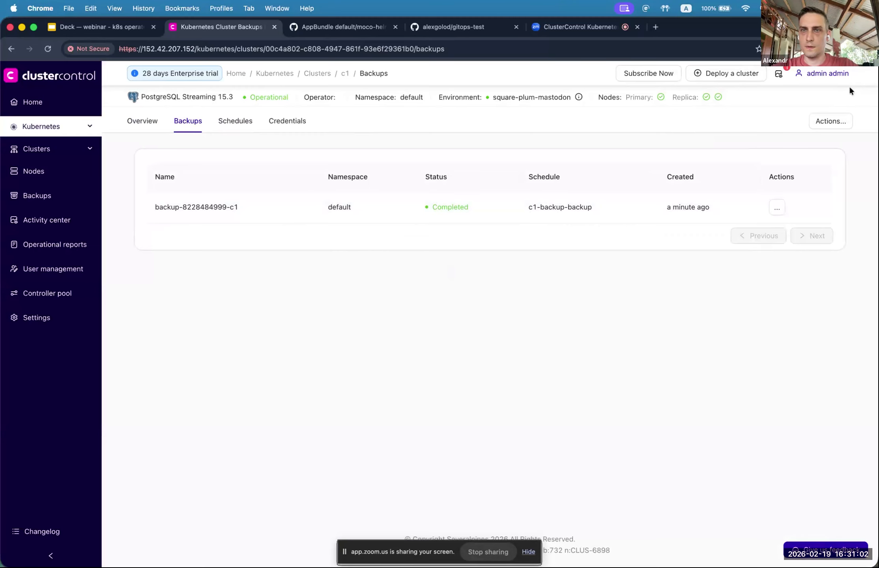
pyautogui.click(776, 208)
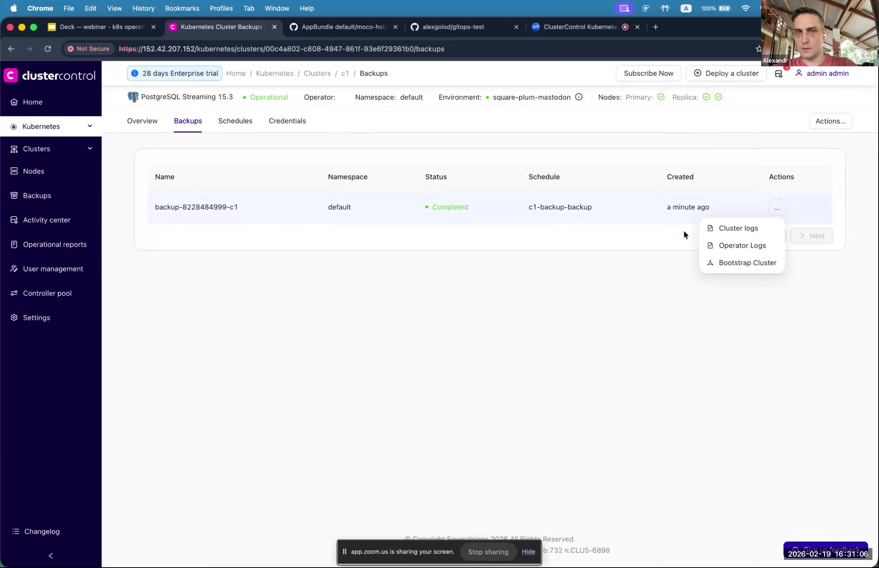
pyautogui.click(776, 209)
pyautogui.click(776, 212)
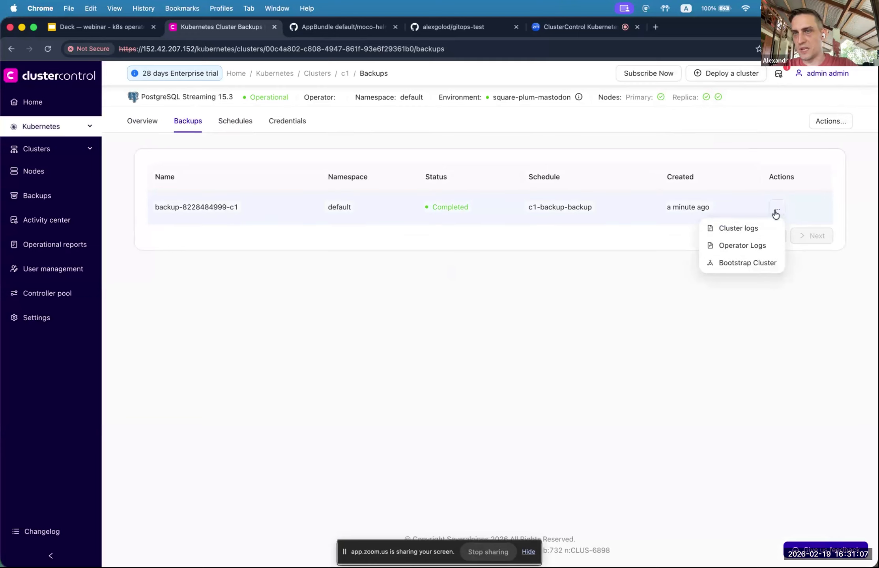
pyautogui.click(738, 229)
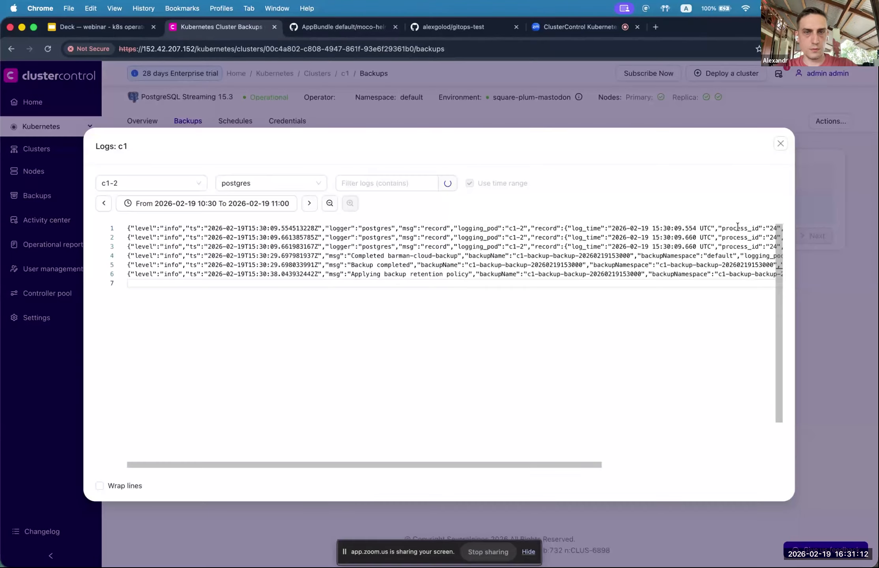
pyautogui.click(100, 486)
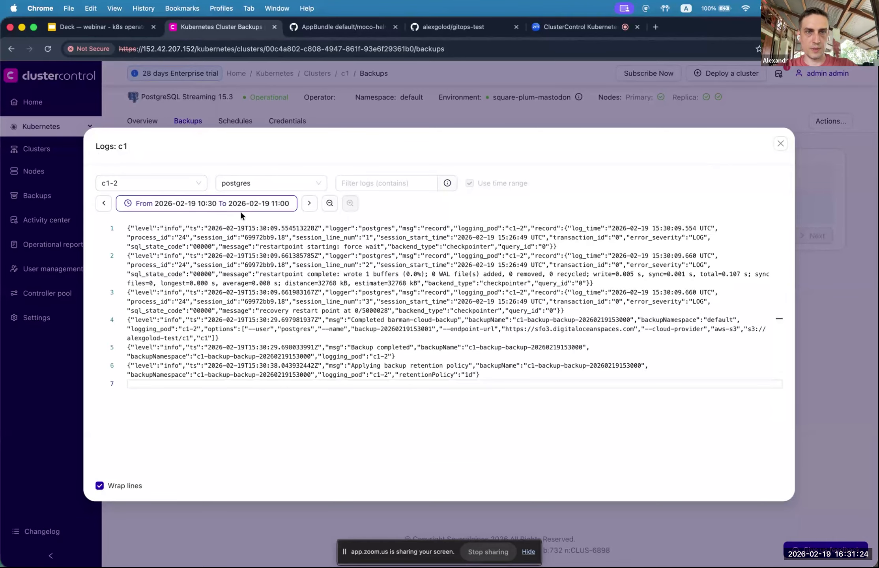
pyautogui.click(783, 144)
pyautogui.click(776, 209)
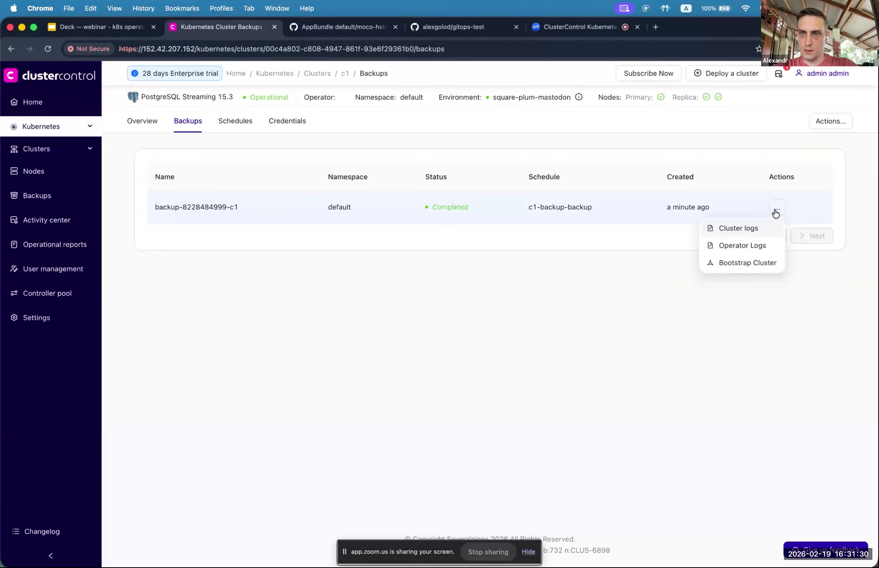
pyautogui.click(744, 246)
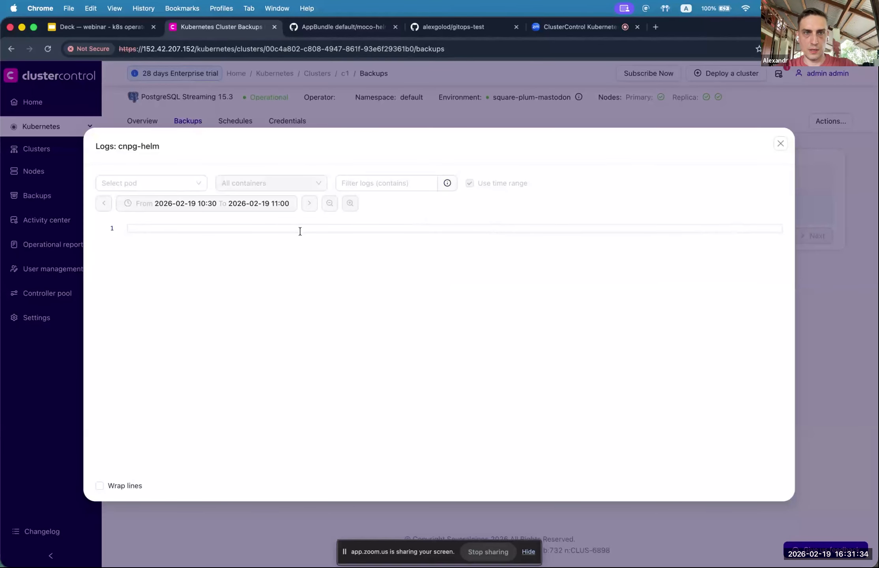
pyautogui.click(130, 183)
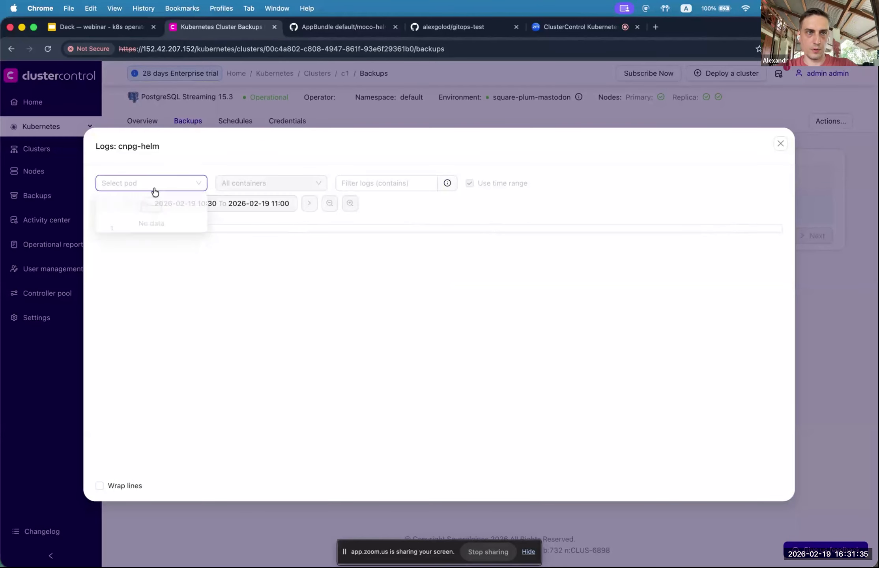
pyautogui.click(345, 319)
pyautogui.click(781, 145)
pyautogui.click(778, 206)
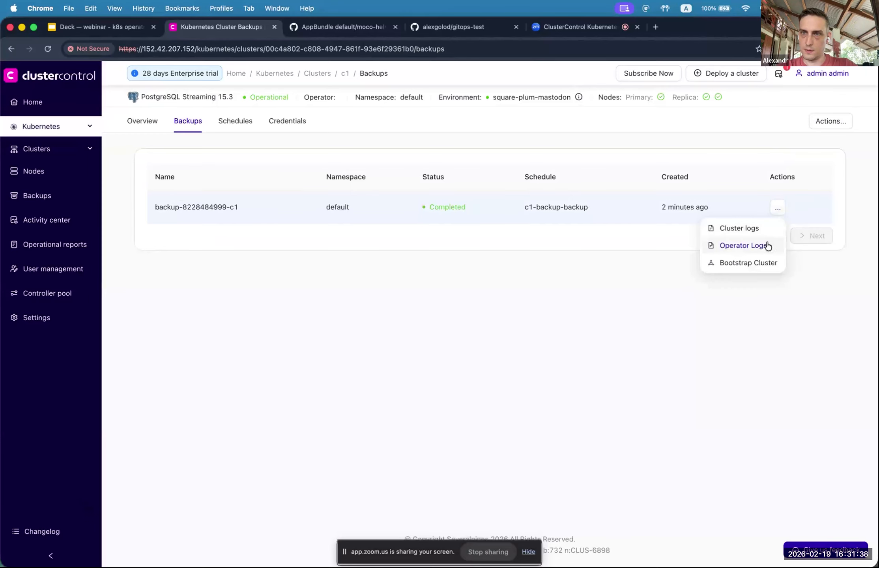
pyautogui.click(766, 243)
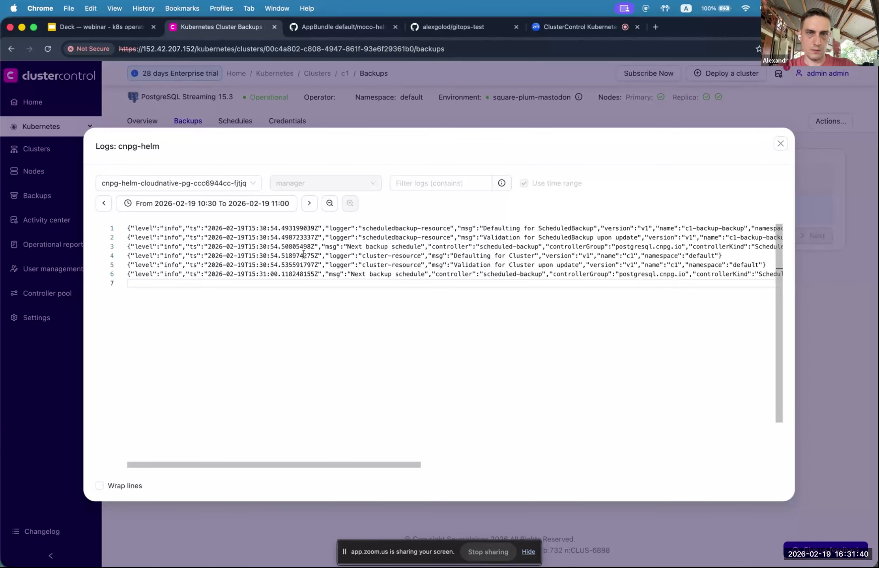
pyautogui.hscroll(3, 373, 240)
pyautogui.hscroll(-3, 373, 239)
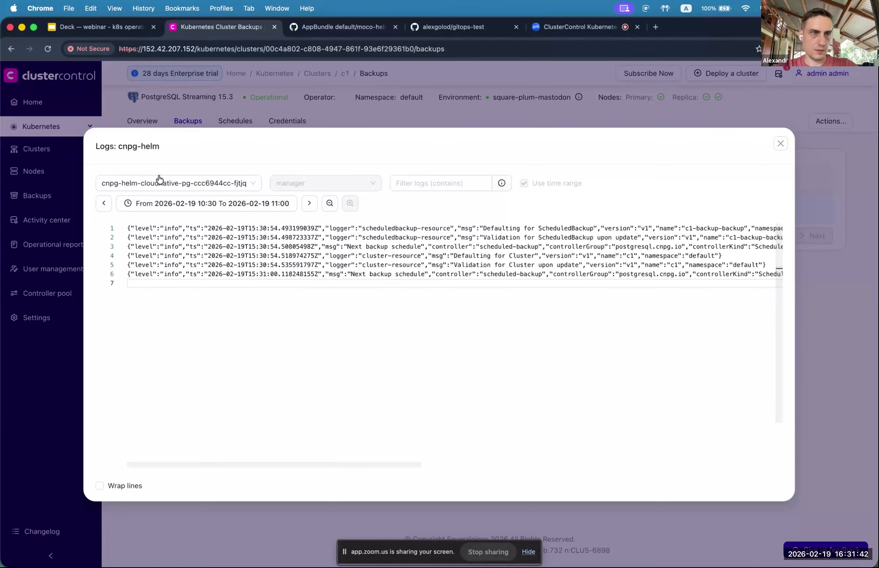
pyautogui.click(186, 184)
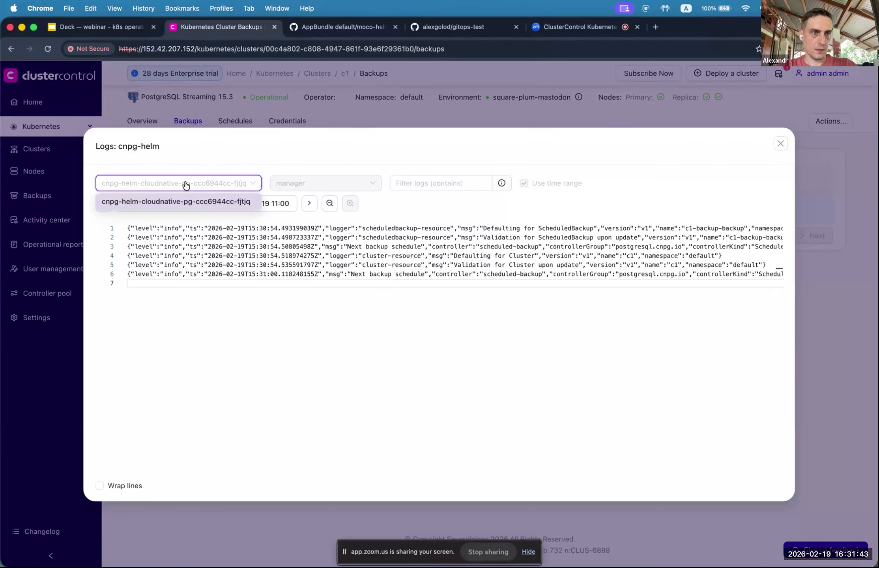
pyautogui.click(229, 157)
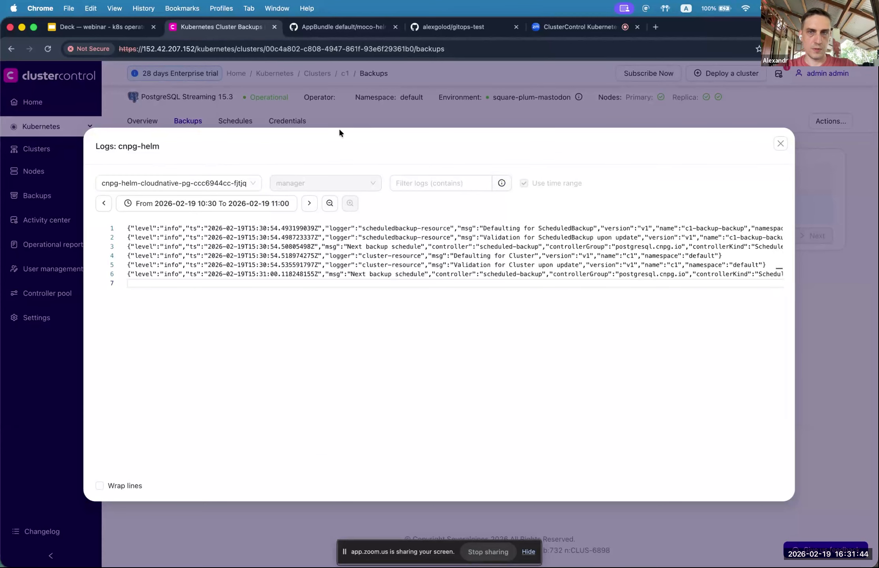
pyautogui.click(780, 144)
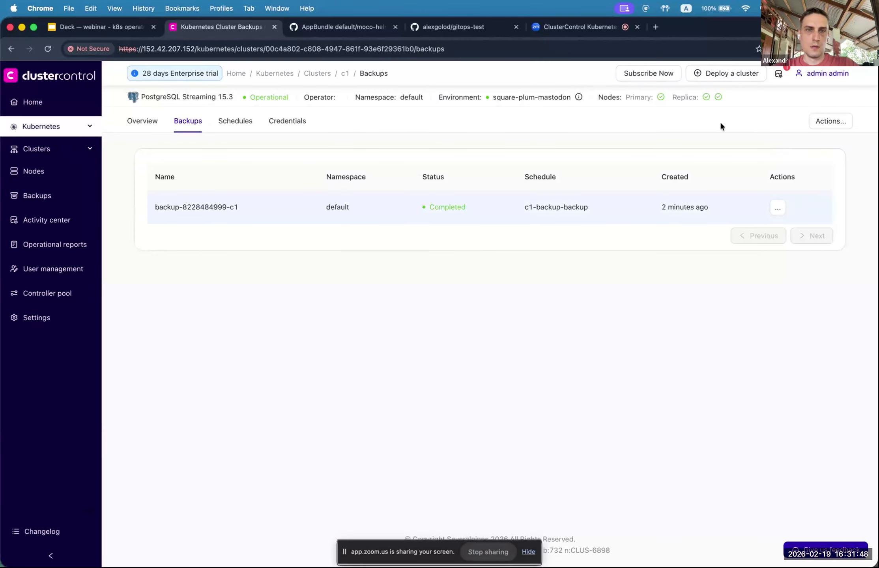
pyautogui.click(778, 208)
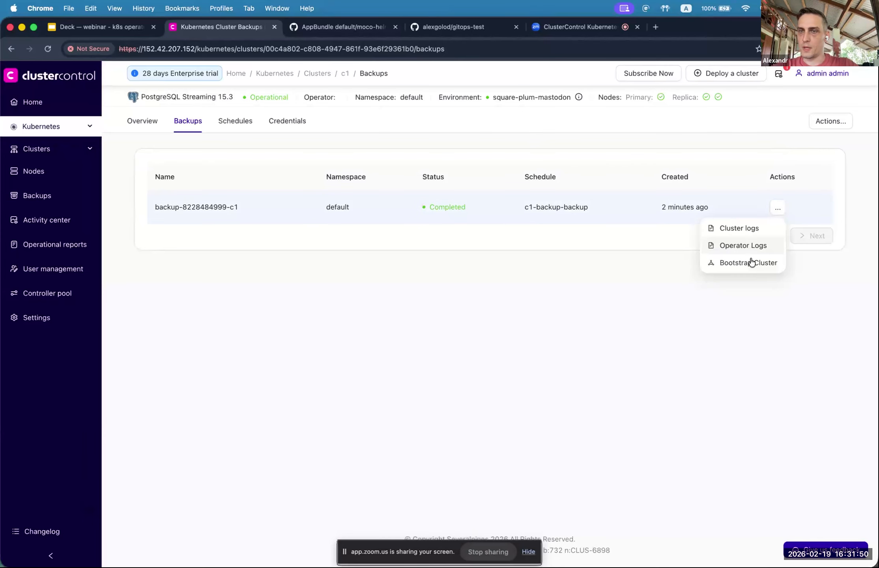
pyautogui.click(735, 262)
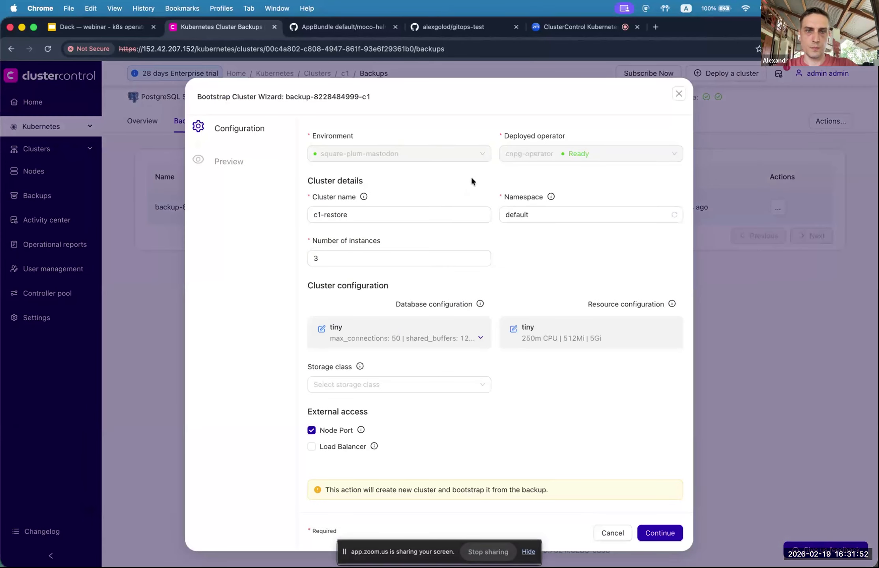
pyautogui.click(422, 214)
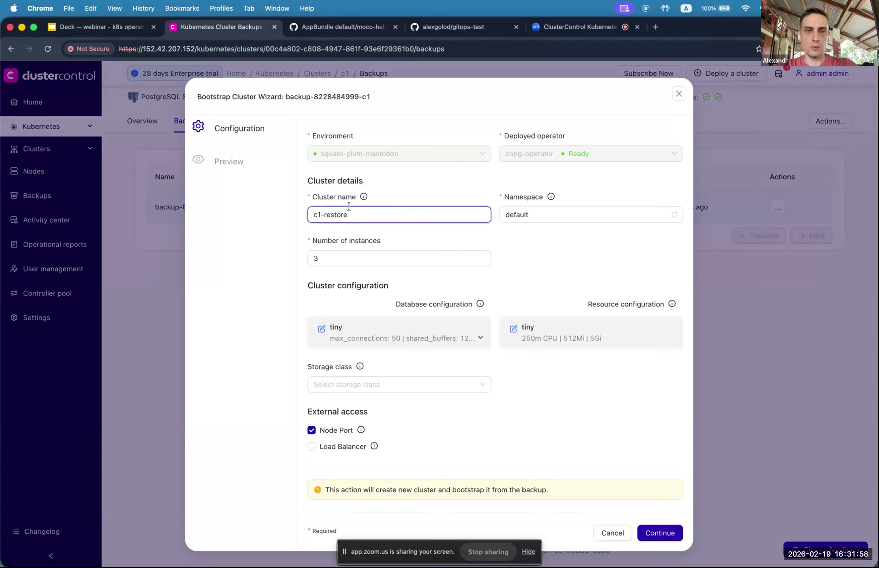
pyautogui.doubleClick(341, 216)
pyautogui.moveTo(363, 216); pyautogui.dragTo(307, 214)
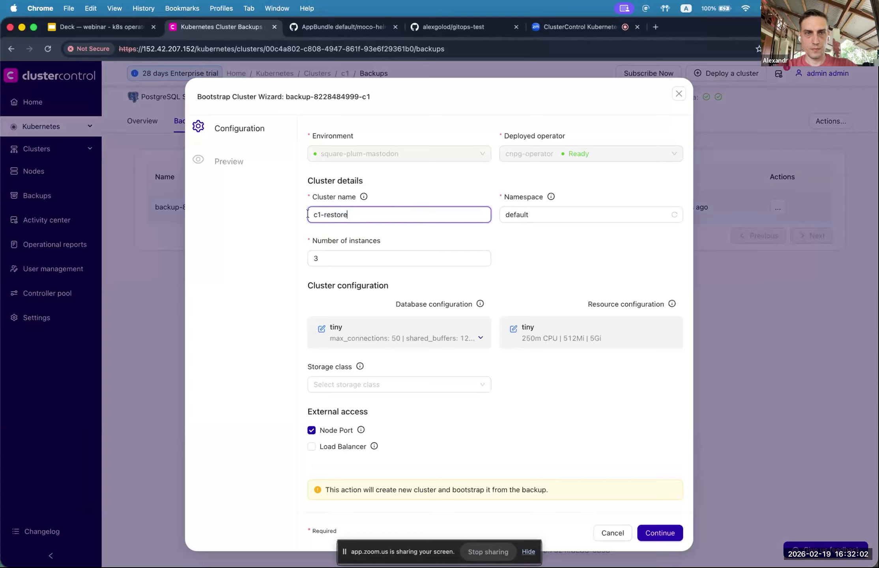
pyautogui.doubleClick(321, 215)
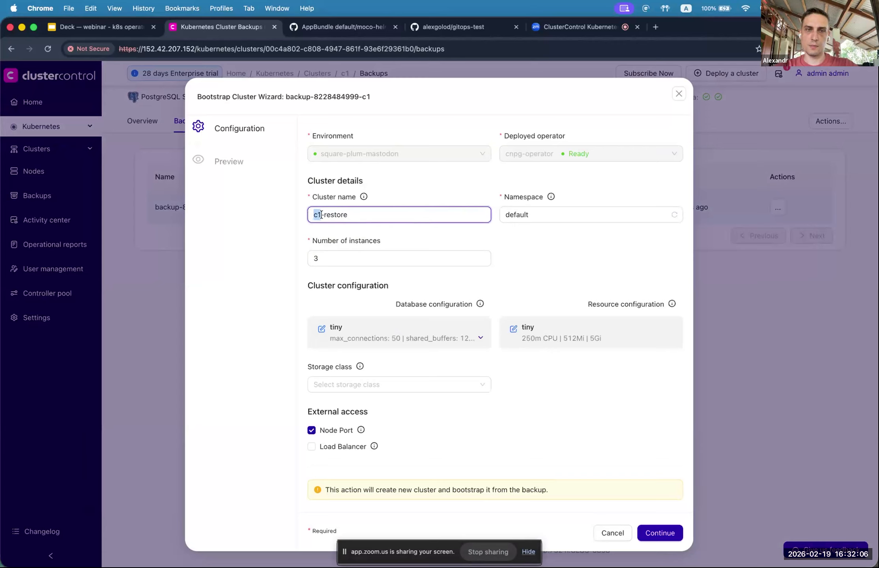
pyautogui.moveTo(324, 214); pyautogui.dragTo(450, 214)
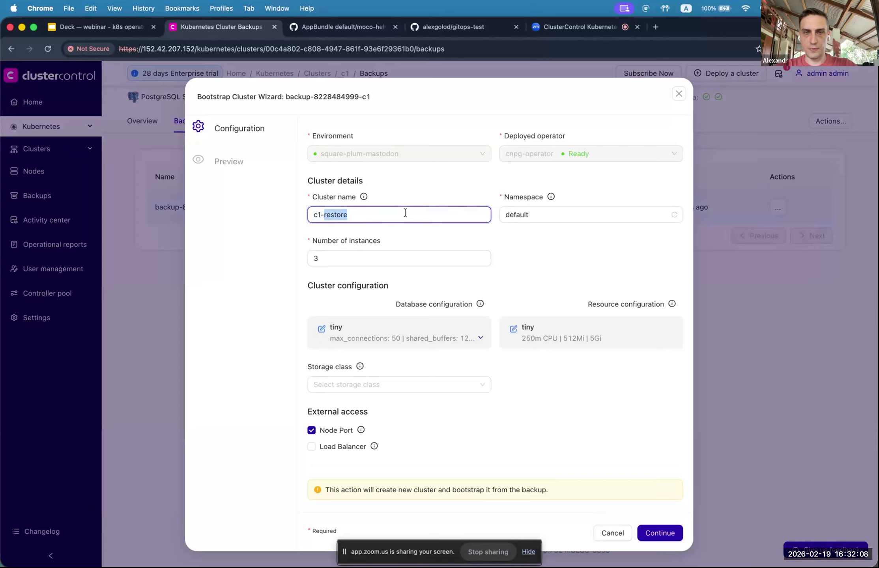
pyautogui.click(387, 219)
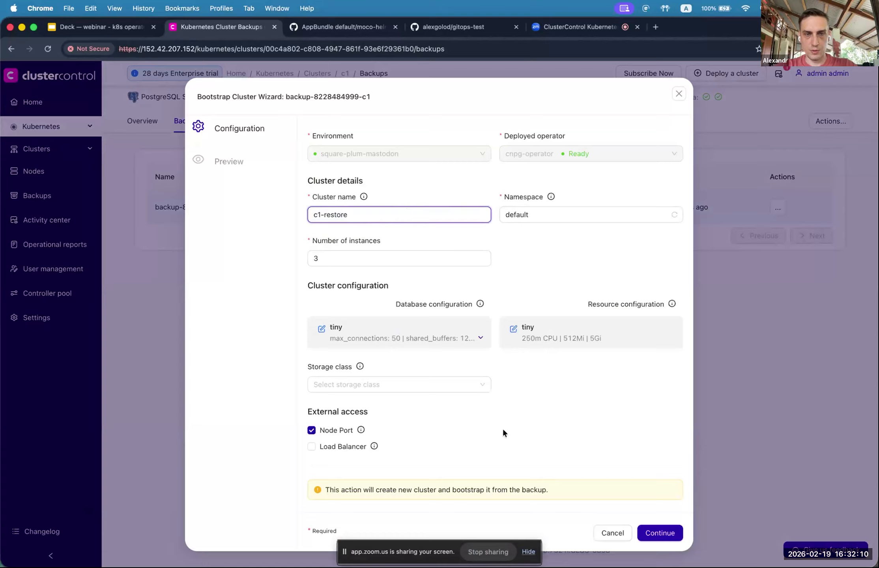
# Step: Set 1 instance, enable Load Balancer access, and bootstrap the c1-restore cluster
pyautogui.click(355, 260)
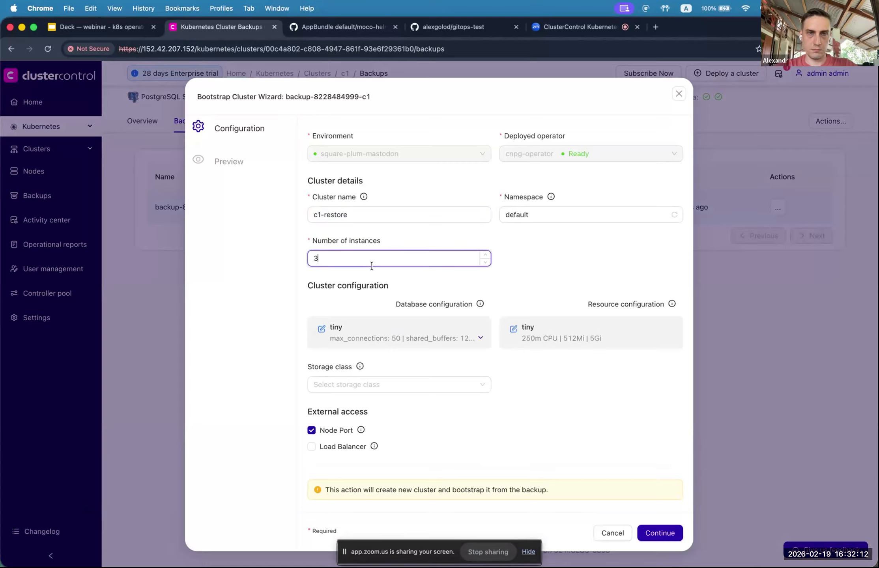
pyautogui.doubleClick(486, 262)
pyautogui.click(311, 447)
pyautogui.click(655, 532)
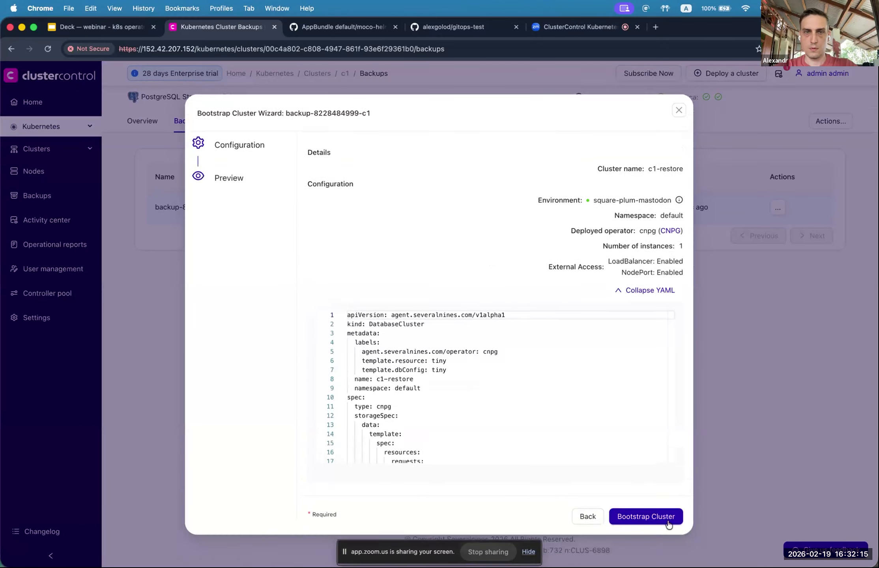
pyautogui.click(646, 517)
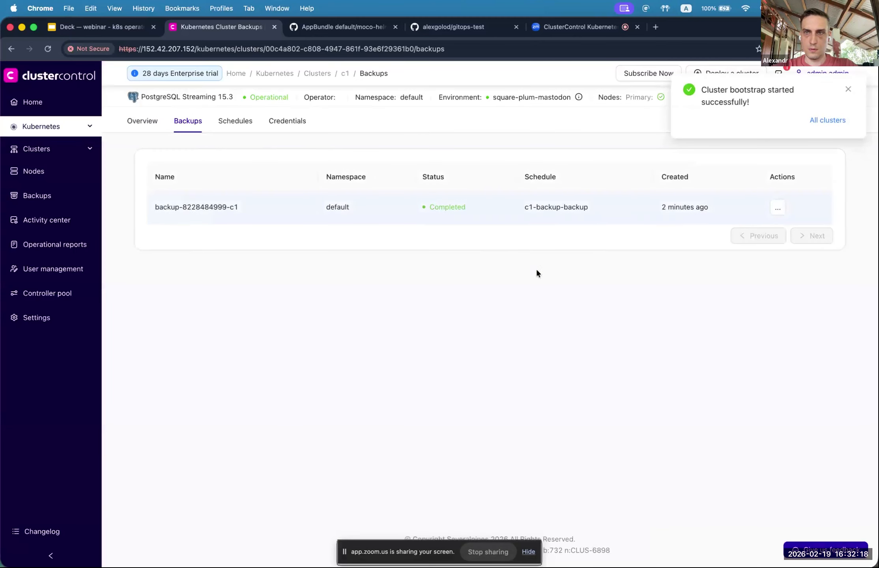
pyautogui.click(848, 91)
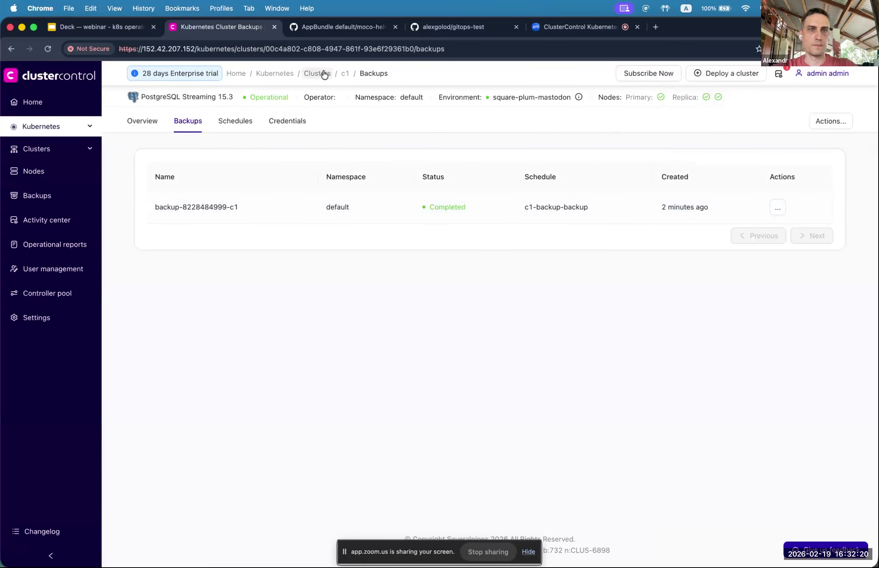
# Step: Show the clusters list with c1-restore, stop screen sharing, and advance to the ROAD MAP slide
pyautogui.click(314, 74)
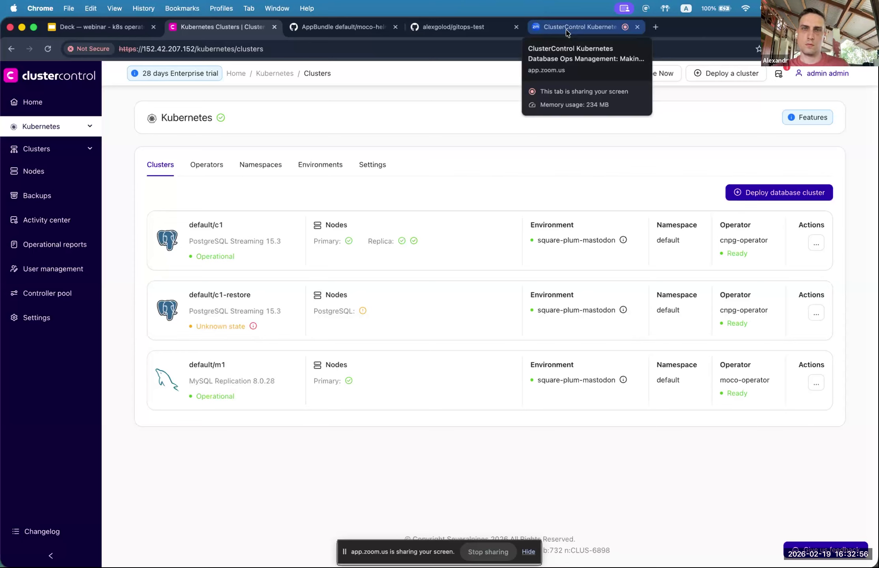
pyautogui.click(488, 552)
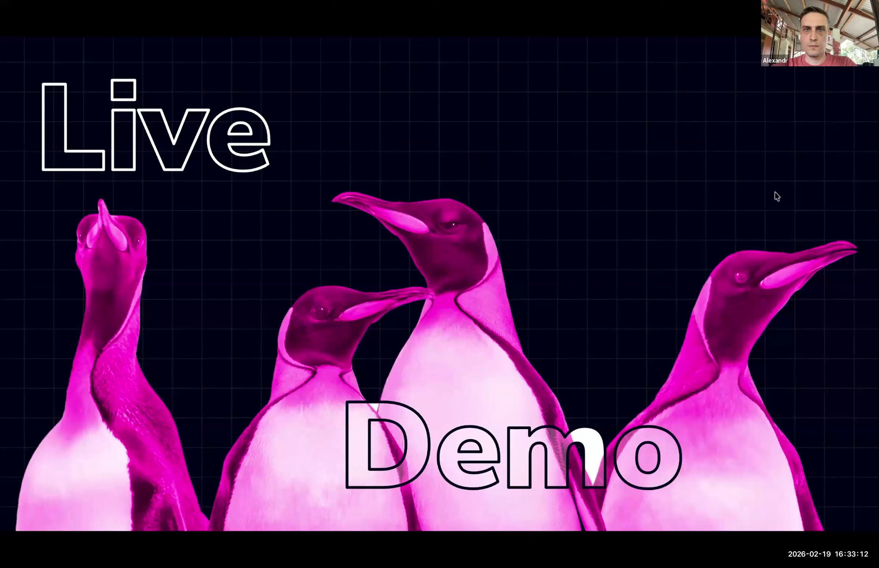
pyautogui.press('Right')
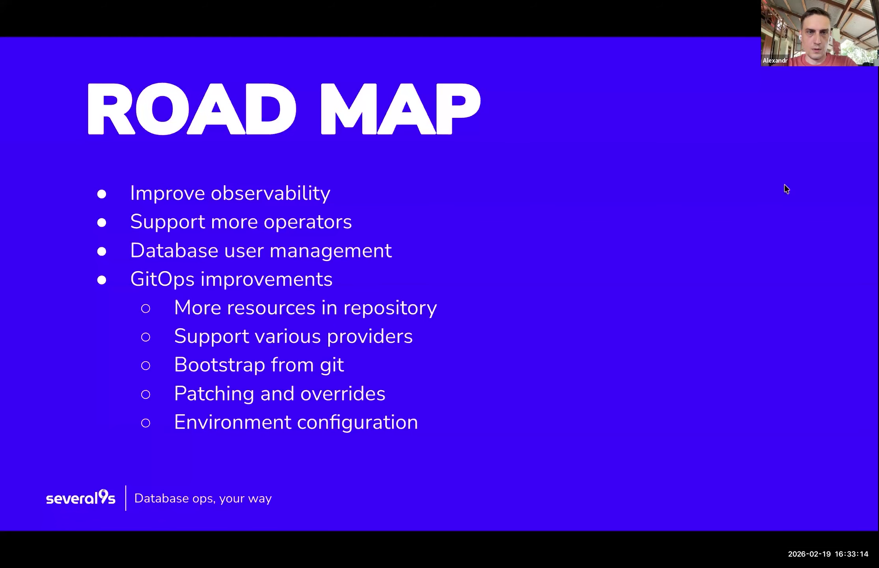